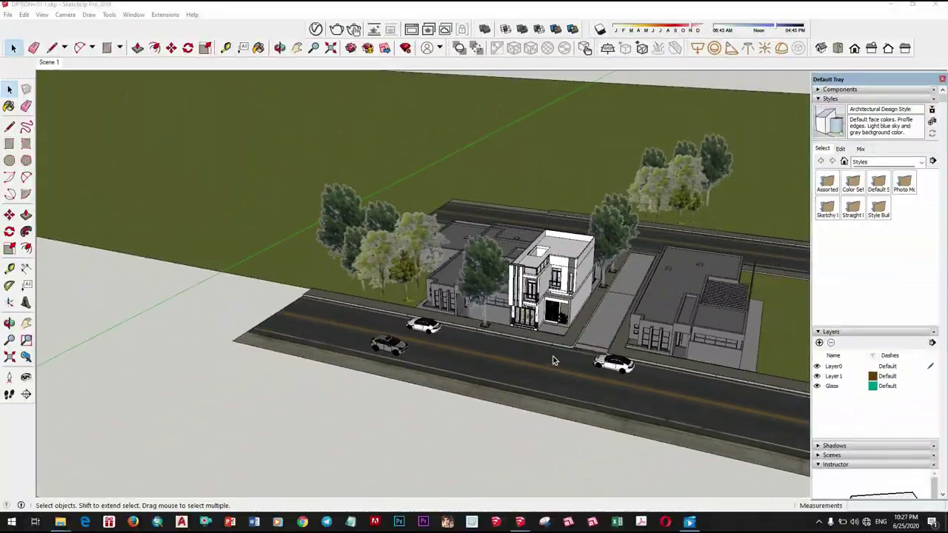
# Step: Copy the white car beside the driveway entrance about 41.8 m from the front road to the back road
pyautogui.scroll(3, 591, 355)
pyautogui.moveTo(590, 354); pyautogui.dragTo(419, 356, button='middle')
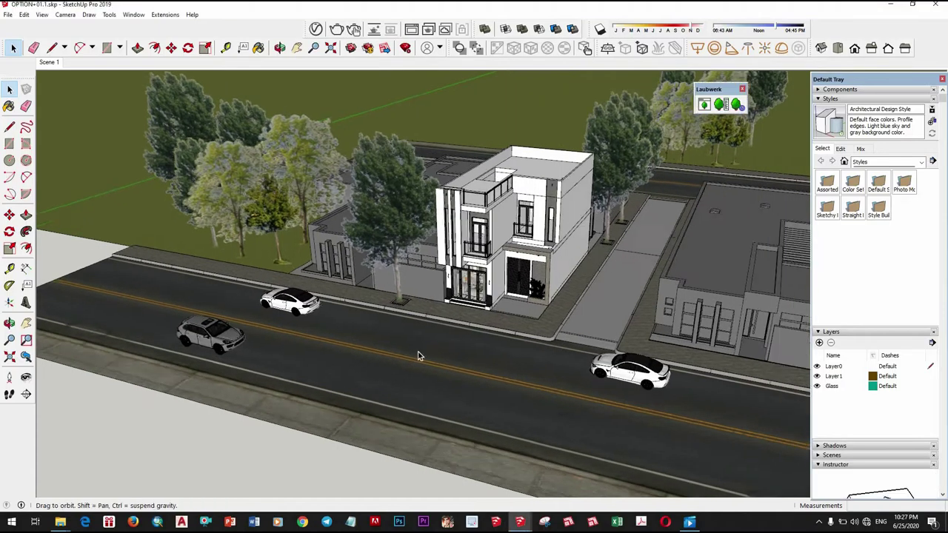
pyautogui.scroll(-5, 269, 341)
pyautogui.scroll(5, 296, 342)
pyautogui.scroll(1, 505, 337)
pyautogui.moveTo(520, 330); pyautogui.dragTo(582, 385, button='middle')
pyautogui.click(615, 361)
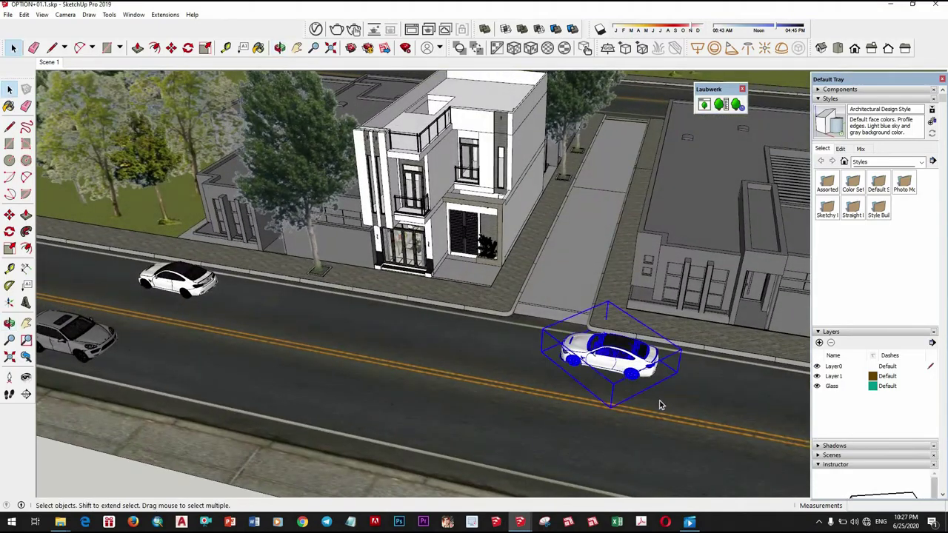
pyautogui.click(682, 368)
pyautogui.press('ctrl')
pyautogui.scroll(-5, 578, 393)
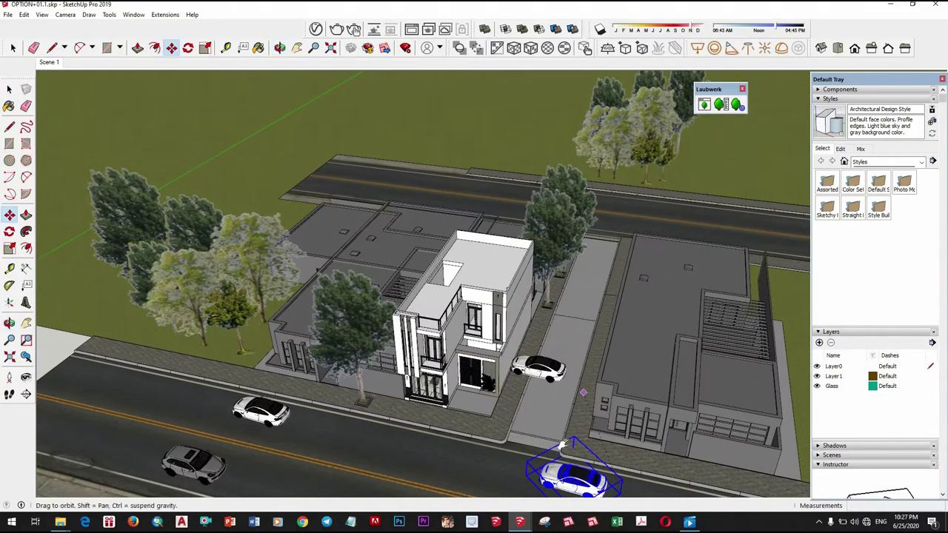
pyautogui.scroll(6, 638, 361)
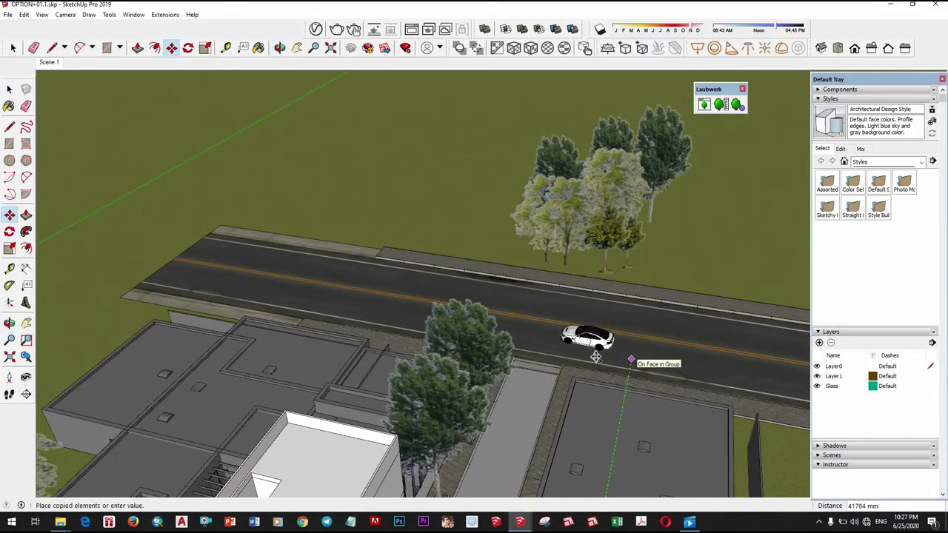
pyautogui.click(631, 359)
# Step: Move the copied car about 4.6 m across the back road into its far lane
pyautogui.scroll(1, 612, 351)
pyautogui.click(653, 360)
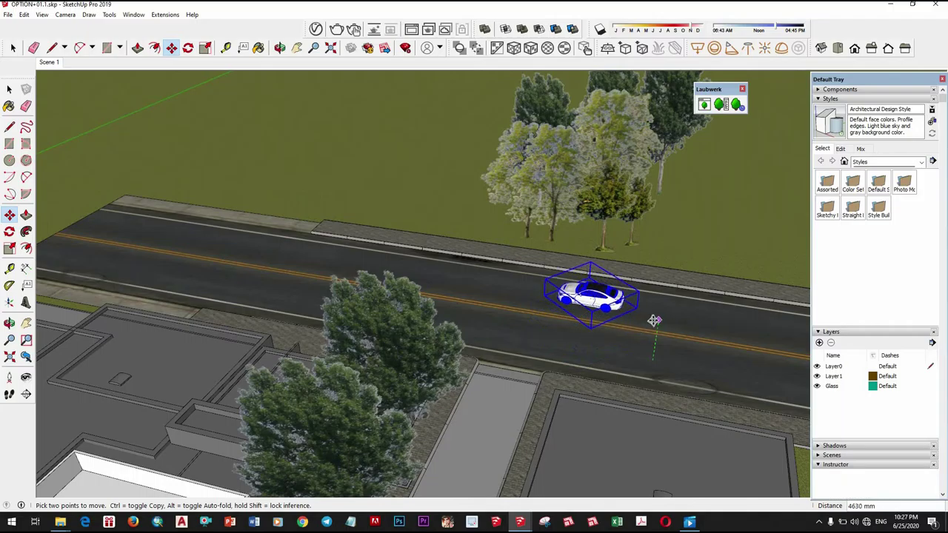
pyautogui.click(652, 318)
# Step: Copy the back-road car about 27.5 m along the far lane and stop copying
pyautogui.press('ctrl')
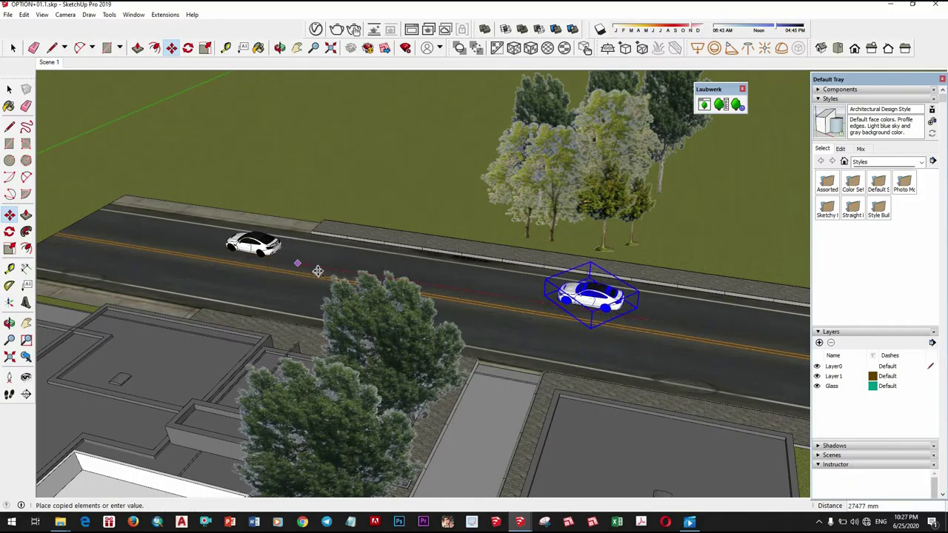
pyautogui.click(635, 321)
pyautogui.press('ctrl')
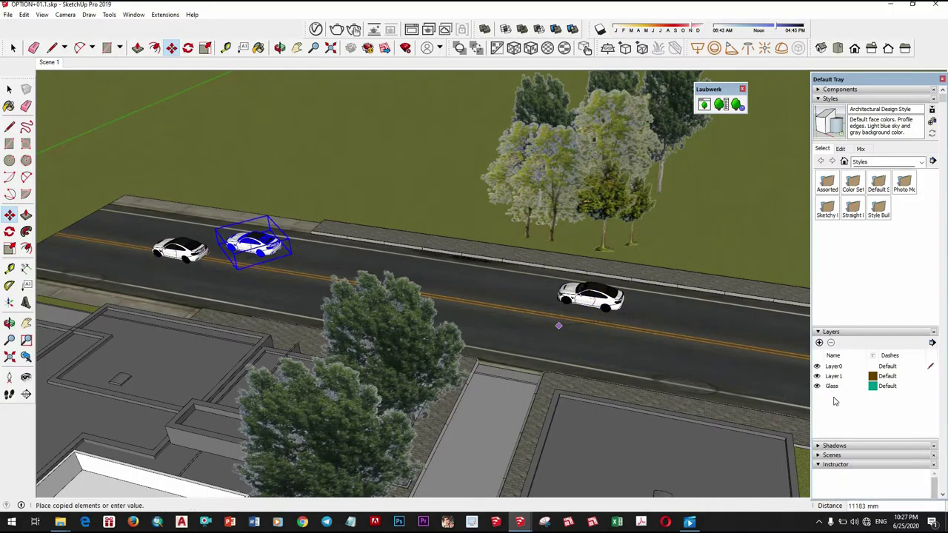
pyautogui.press('Escape')
pyautogui.press('space')
# Step: Copy the original back-road car between the two cars in the far lane, and place another copy in the near lane
pyautogui.click(596, 300)
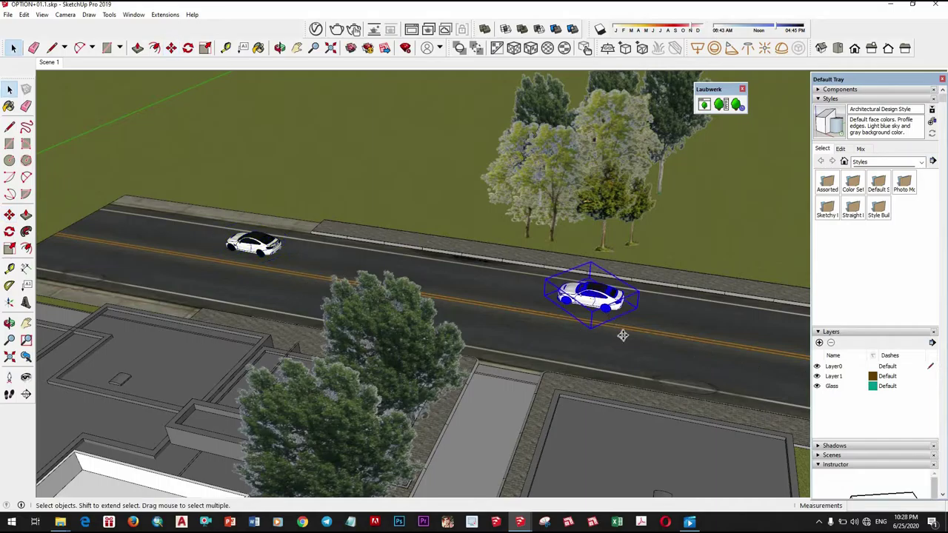
pyautogui.press('m')
pyautogui.click(572, 337)
pyautogui.press('ctrl')
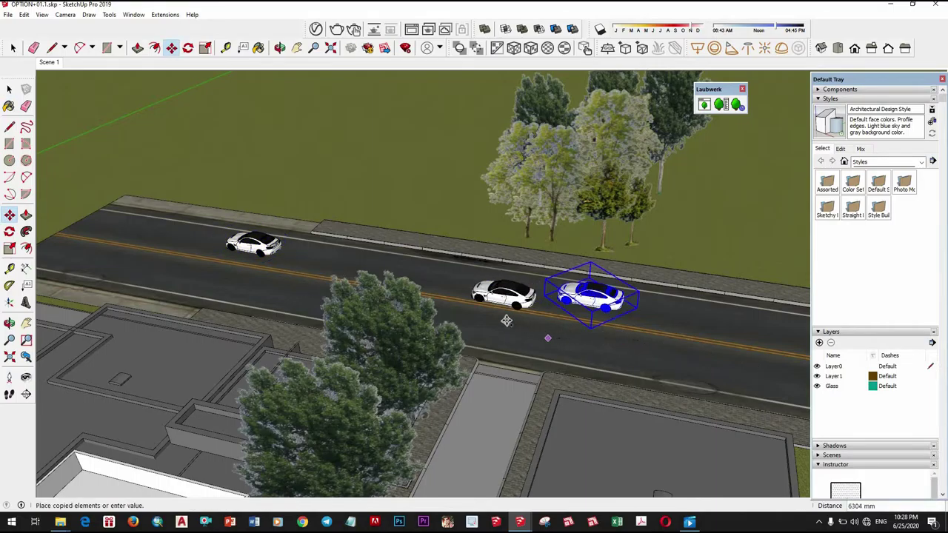
pyautogui.click(637, 321)
pyautogui.press('ctrl')
pyautogui.click(616, 356)
pyautogui.press('space')
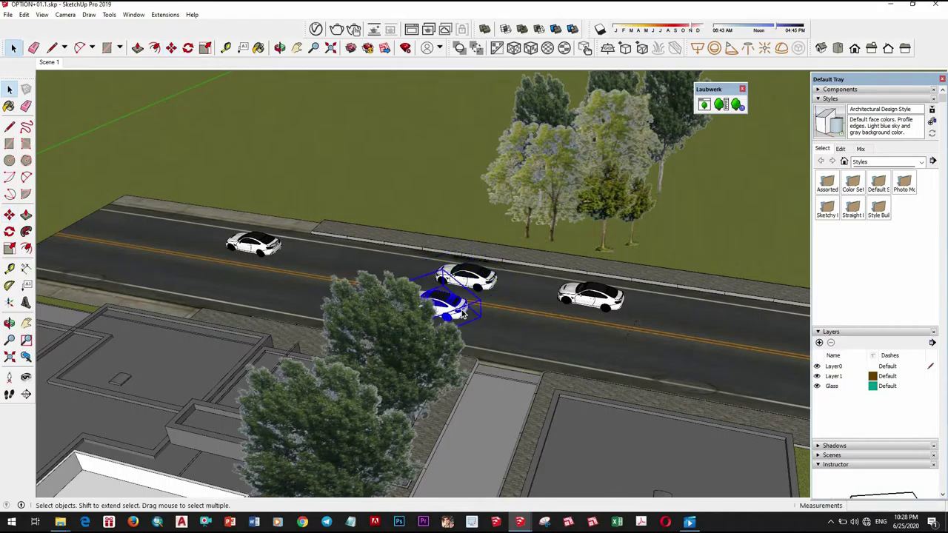
# Step: Move the near-lane car about 7.4 m to the driveway mouth and rotate it to point along the driveway
pyautogui.click(519, 323)
pyautogui.click(614, 349)
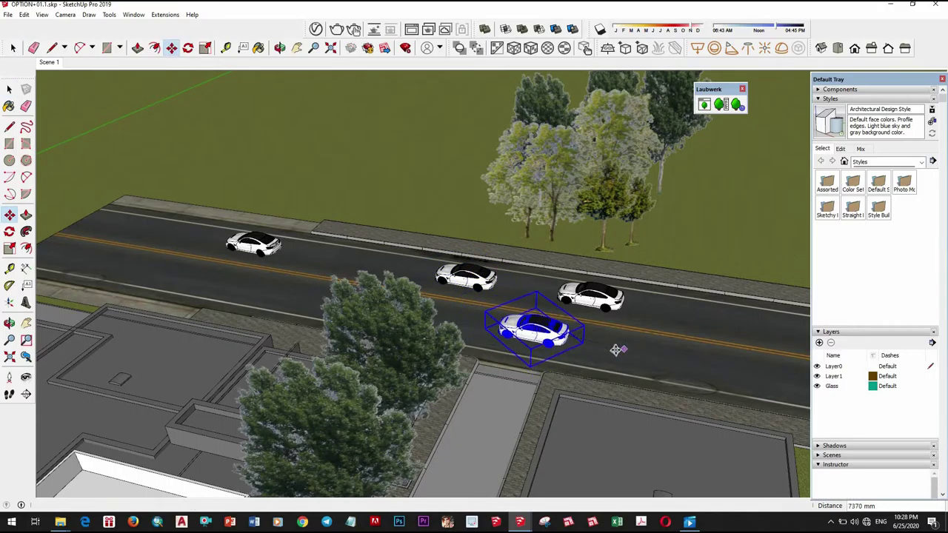
pyautogui.press('q')
pyautogui.press('q')
pyautogui.click(591, 333)
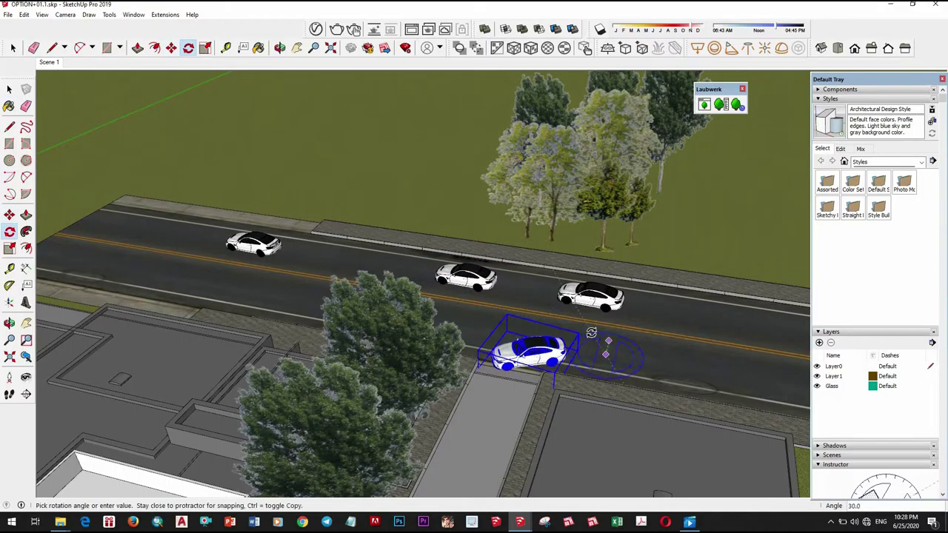
pyautogui.press('Return')
# Step: Move the rotated car off the back road onto the far end of the driveway beside the house
pyautogui.press('m')
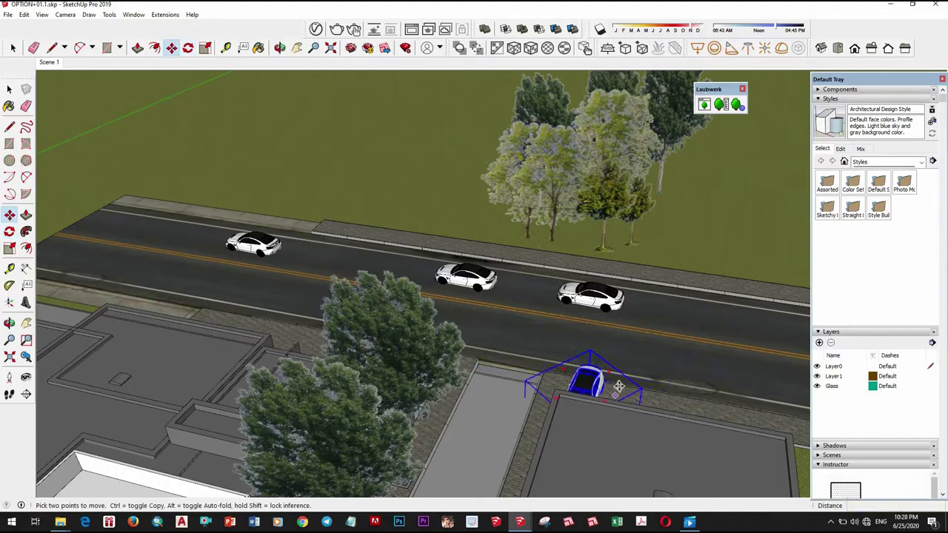
pyautogui.scroll(3, 617, 395)
pyautogui.click(629, 345)
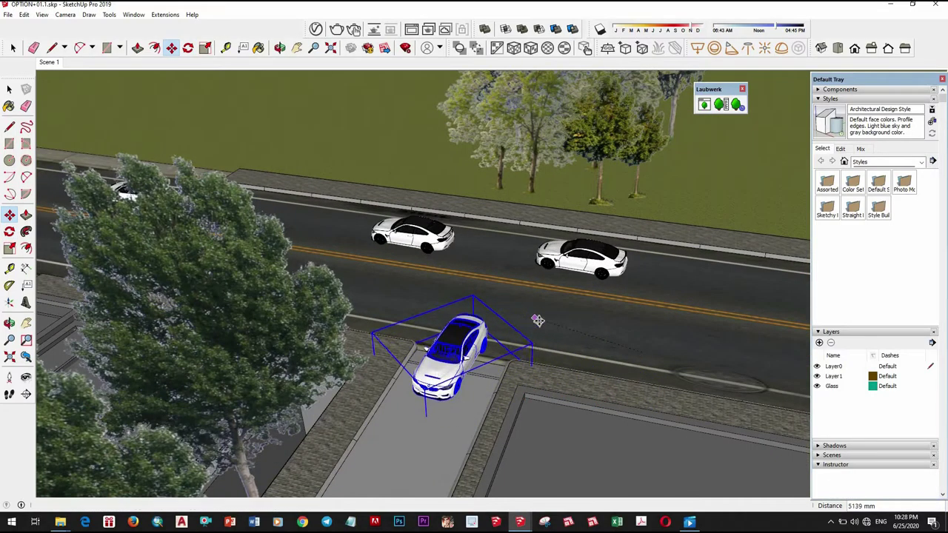
pyautogui.moveTo(540, 343); pyautogui.dragTo(514, 377, button='middle')
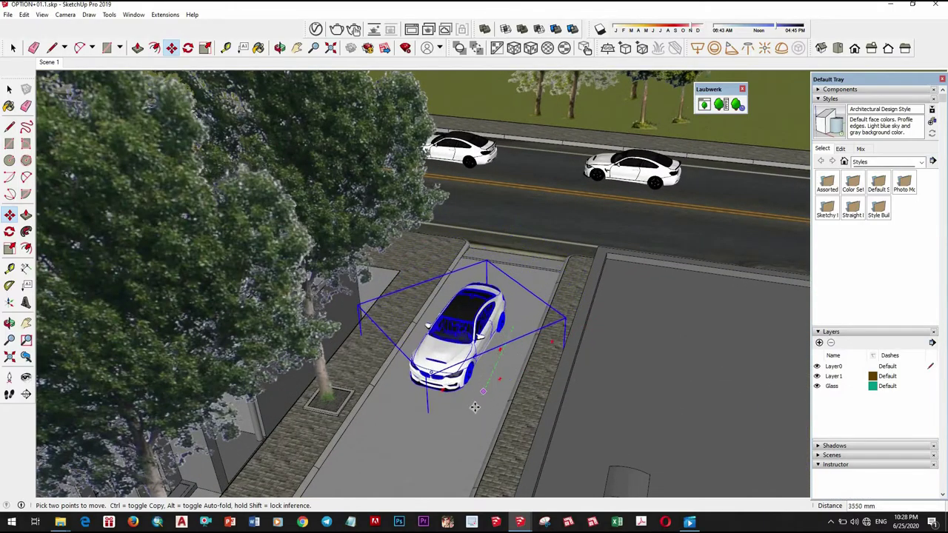
pyautogui.click(470, 410)
# Step: Shift the driveway car about 3.5 m further down the driveway towards the front road
pyautogui.scroll(-5, 487, 376)
pyautogui.keyDown('shift'); pyautogui.moveTo(498, 326); pyautogui.dragTo(535, 248, button='middle'); pyautogui.keyUp('shift')
pyautogui.scroll(-3, 504, 312)
pyautogui.scroll(6, 537, 245)
pyautogui.click(545, 247)
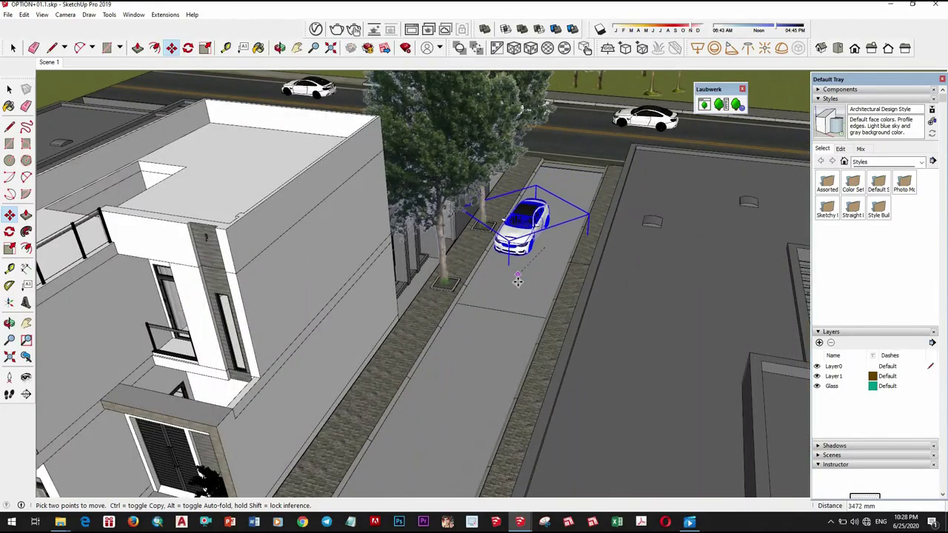
# Step: Starting from Scene 1, frame a wider street-level corner view of the house and save it as Scene 2
pyautogui.scroll(-8, 521, 343)
pyautogui.moveTo(521, 343); pyautogui.dragTo(524, 255, button='middle')
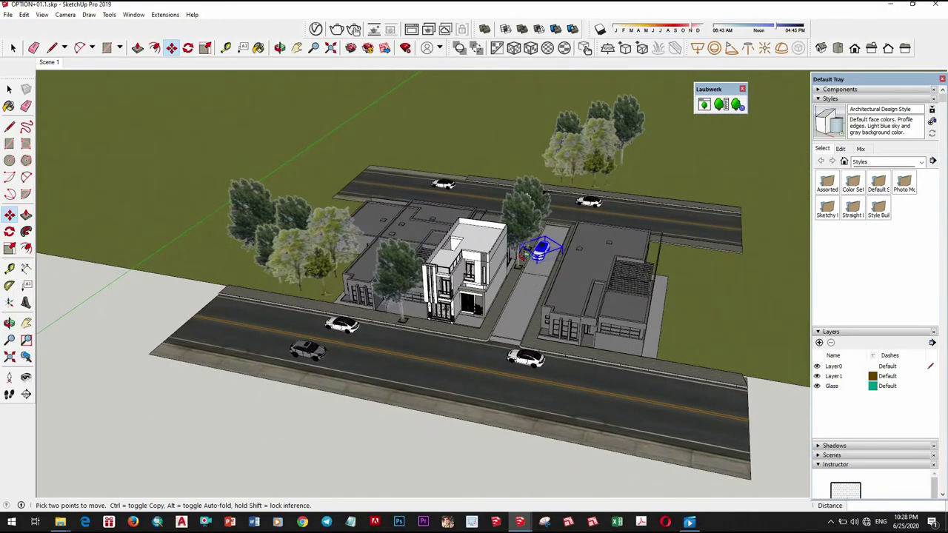
pyautogui.moveTo(541, 402); pyautogui.dragTo(551, 300, button='middle')
pyautogui.scroll(3, 609, 374)
pyautogui.press('space')
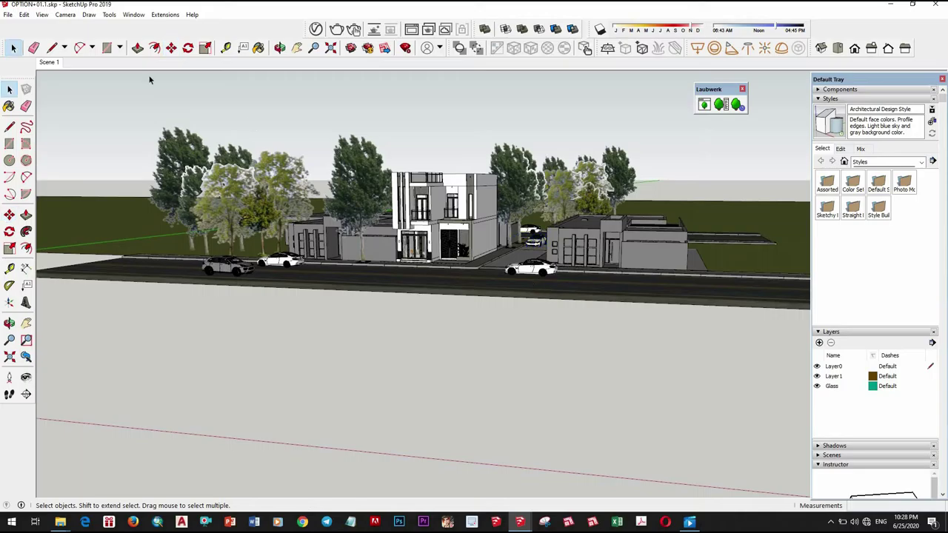
pyautogui.click(49, 63)
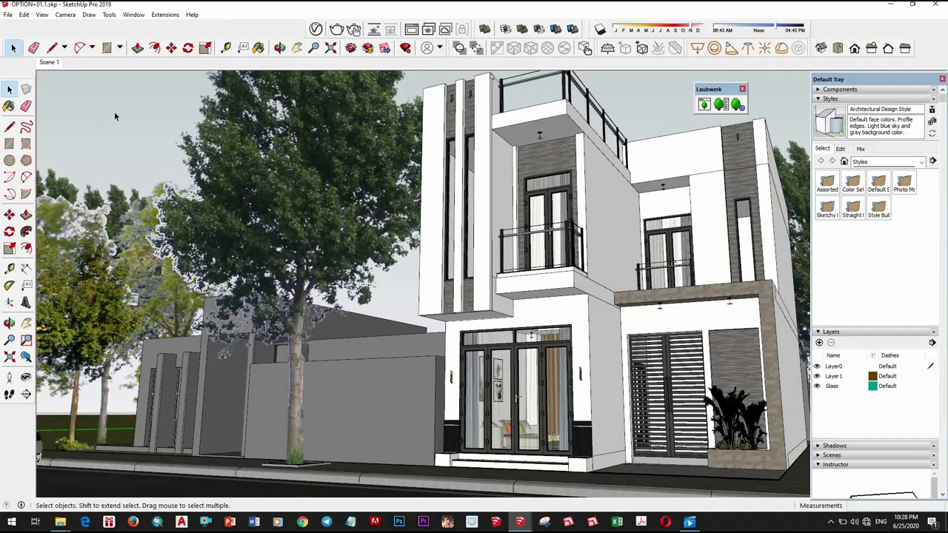
pyautogui.scroll(-5, 477, 322)
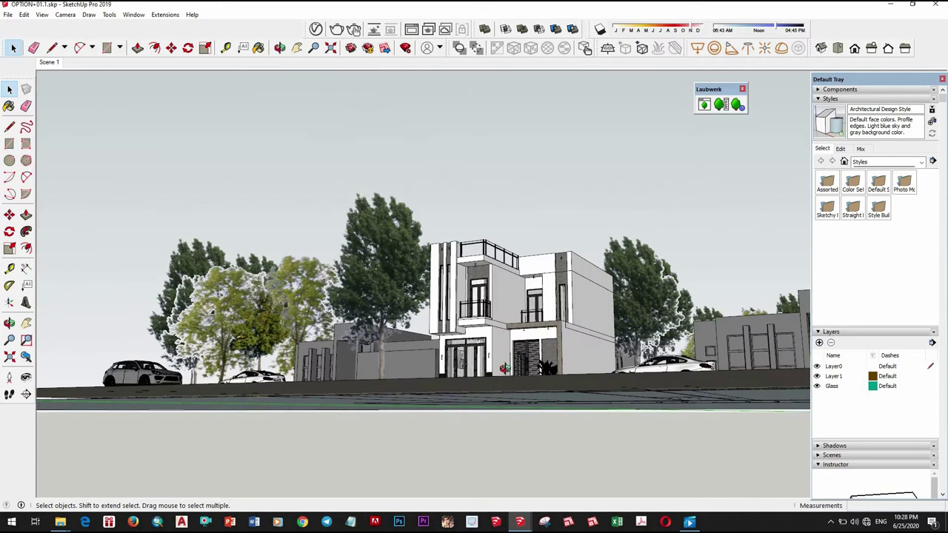
pyautogui.moveTo(507, 364); pyautogui.dragTo(502, 380, button='middle')
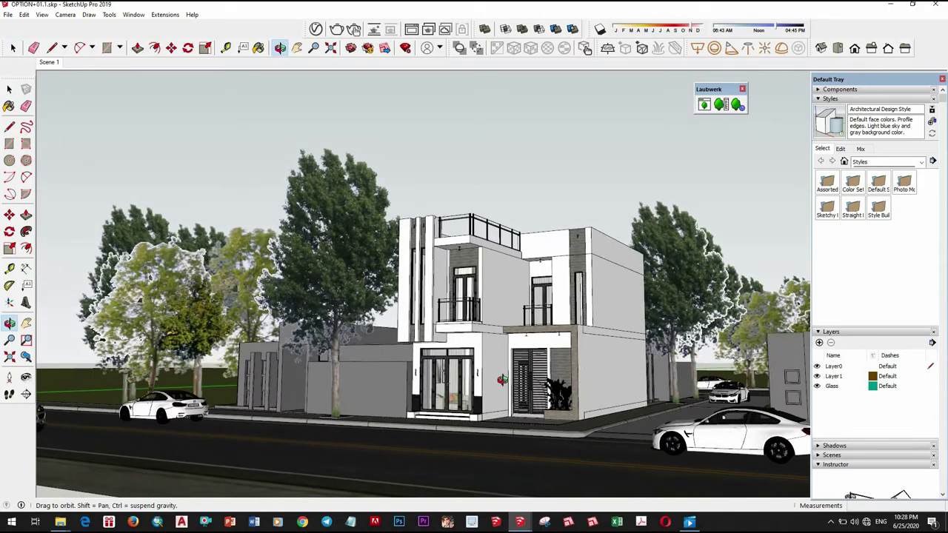
pyautogui.rightClick(48, 62)
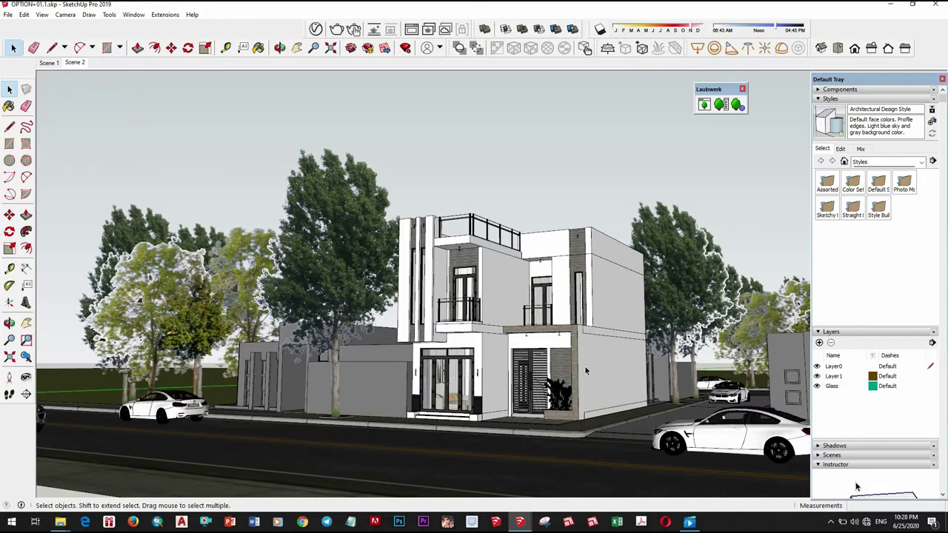
# Step: Hide the tall tree on the front sidewalk between the house and the neighbouring building
pyautogui.moveTo(582, 439); pyautogui.dragTo(583, 481, button='middle')
pyautogui.scroll(-3, 583, 346)
pyautogui.scroll(3, 592, 400)
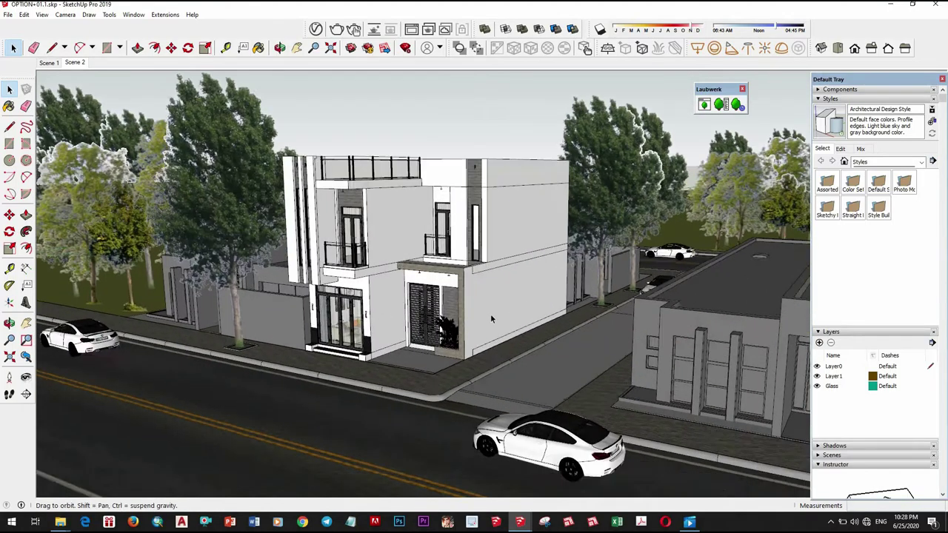
pyautogui.scroll(-3, 522, 296)
pyautogui.scroll(-10, 542, 330)
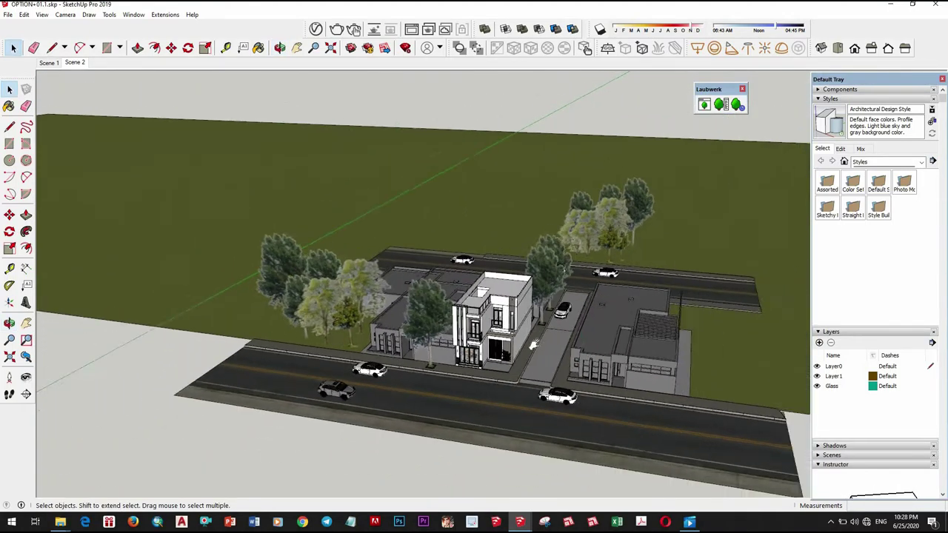
pyautogui.scroll(10, 522, 351)
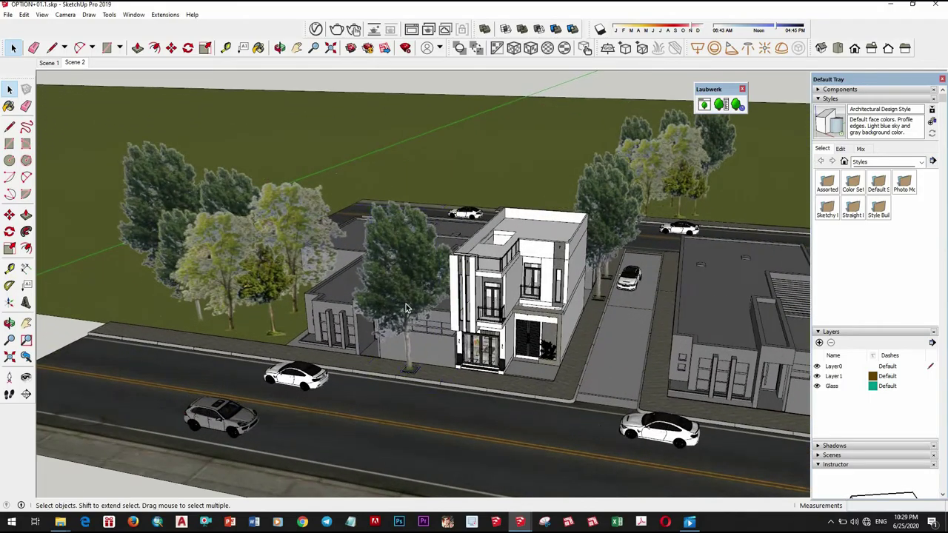
pyautogui.rightClick(406, 307)
pyautogui.click(437, 58)
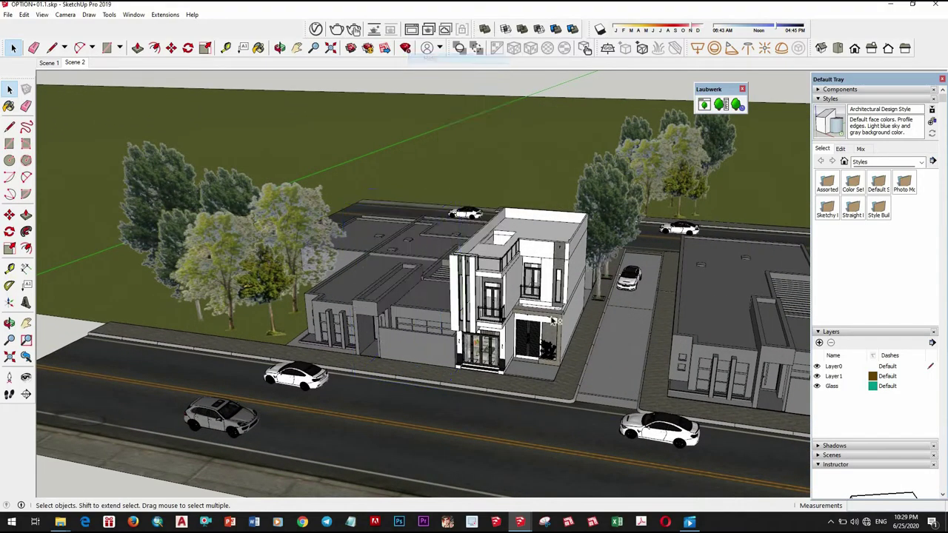
# Step: Copy the green tree from the open lawn about 59.8 m onto the front sidewalk beside the house's entrance
pyautogui.scroll(-5, 522, 300)
pyautogui.keyDown('shift'); pyautogui.moveTo(492, 305); pyautogui.dragTo(368, 287, button='middle'); pyautogui.keyUp('shift')
pyautogui.scroll(4, 465, 320)
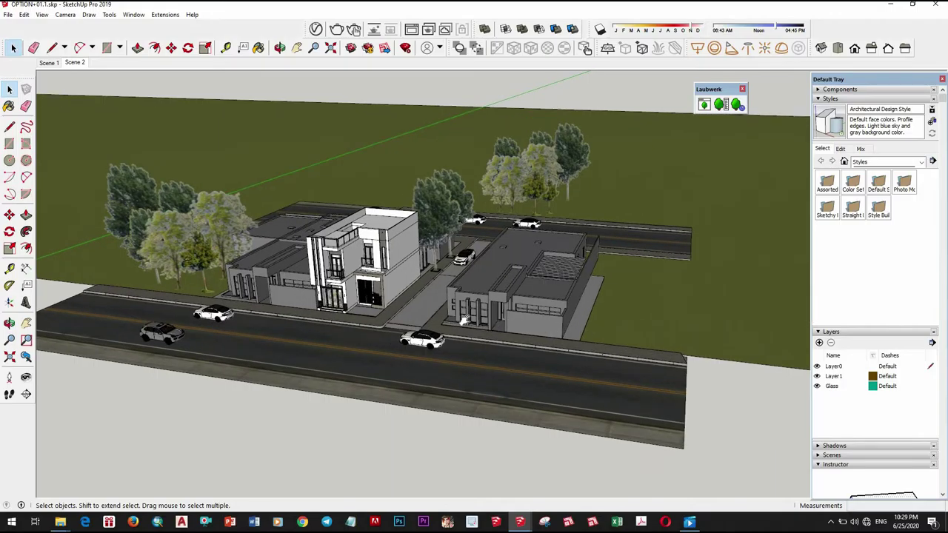
pyautogui.scroll(-3, 311, 309)
pyautogui.scroll(2, 609, 296)
pyautogui.press('m')
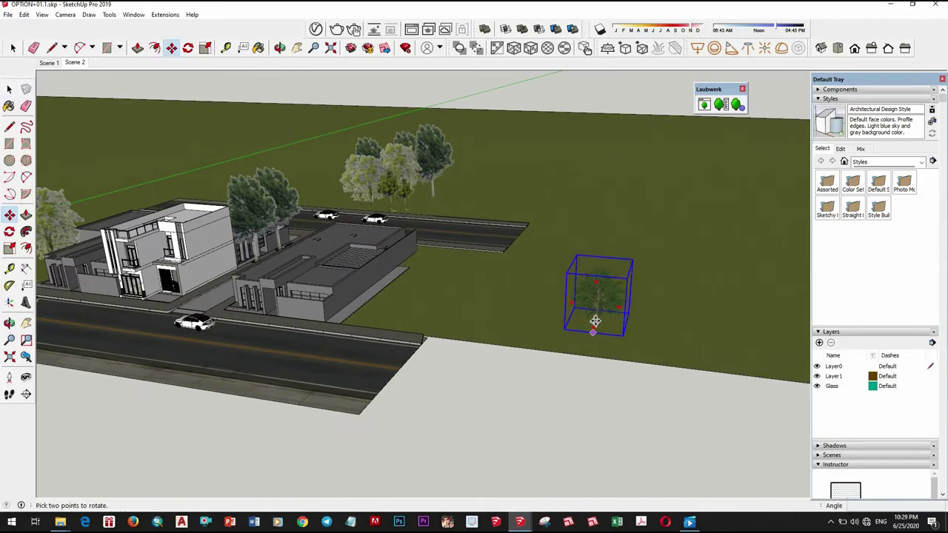
pyautogui.scroll(1, 594, 327)
pyautogui.click(594, 328)
pyautogui.press('ctrl')
pyautogui.scroll(-1, 459, 337)
pyautogui.keyDown('shift'); pyautogui.moveTo(462, 349); pyautogui.dragTo(778, 400, button='middle'); pyautogui.keyUp('shift')
pyautogui.scroll(4, 390, 349)
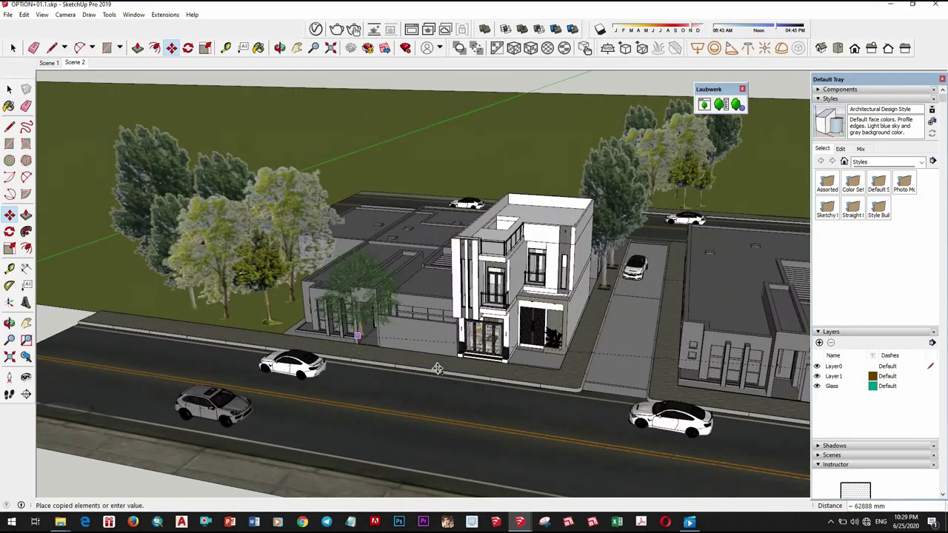
pyautogui.scroll(2, 442, 366)
pyautogui.scroll(1, 443, 369)
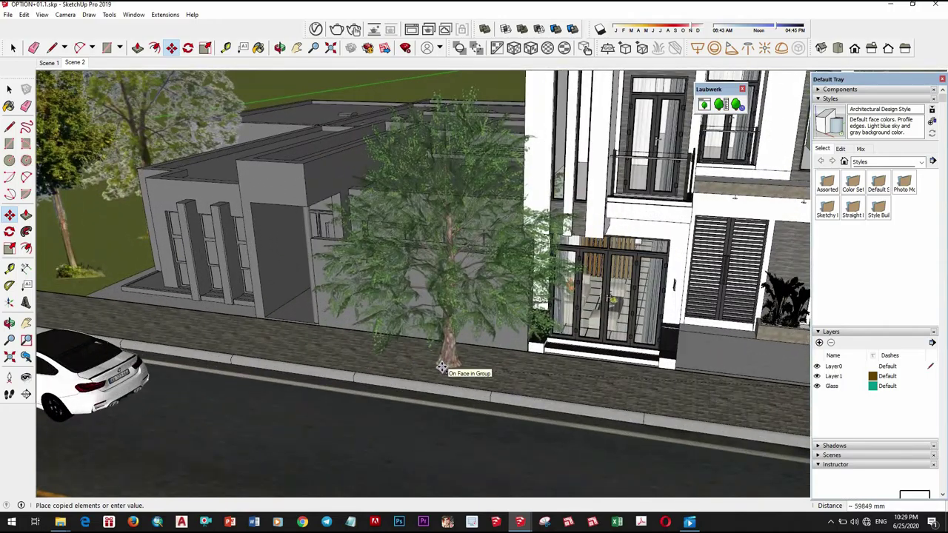
pyautogui.click(435, 351)
# Step: Examine the newly placed sidewalk tree from street level and in the Scene 2 view
pyautogui.scroll(-2, 436, 351)
pyautogui.scroll(-3, 460, 364)
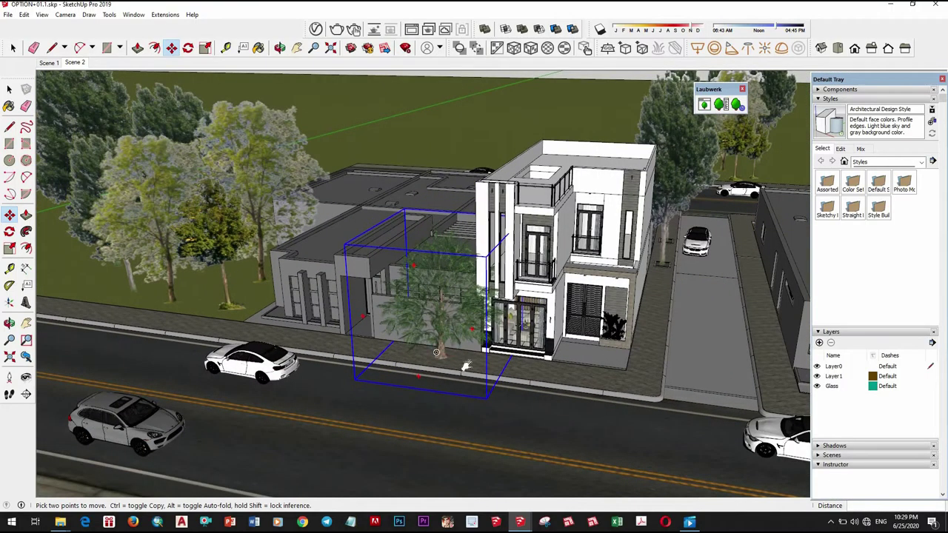
pyautogui.moveTo(461, 364); pyautogui.dragTo(496, 141, button='middle')
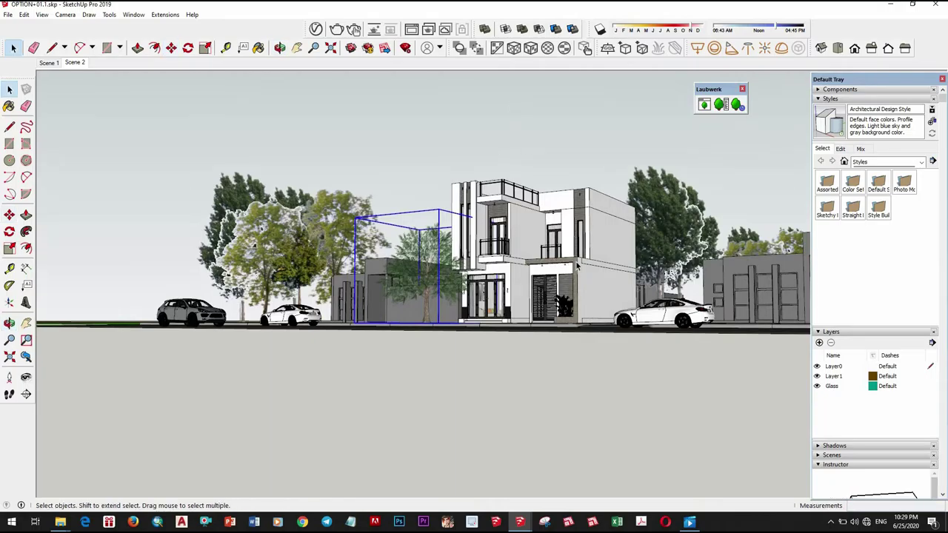
pyautogui.click(495, 141)
pyautogui.scroll(4, 584, 256)
pyautogui.keyDown('shift'); pyautogui.moveTo(582, 250); pyautogui.dragTo(582, 216, button='middle'); pyautogui.keyUp('shift')
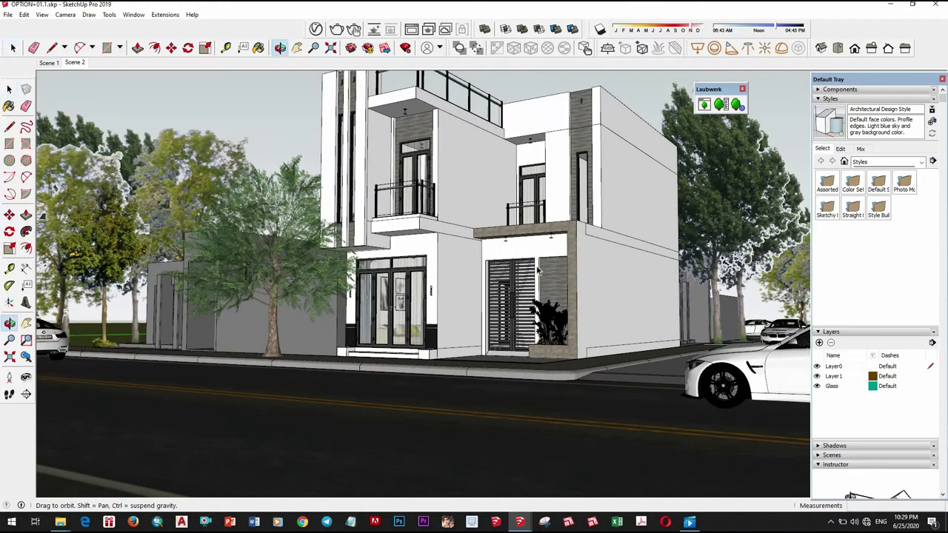
pyautogui.scroll(-3, 493, 232)
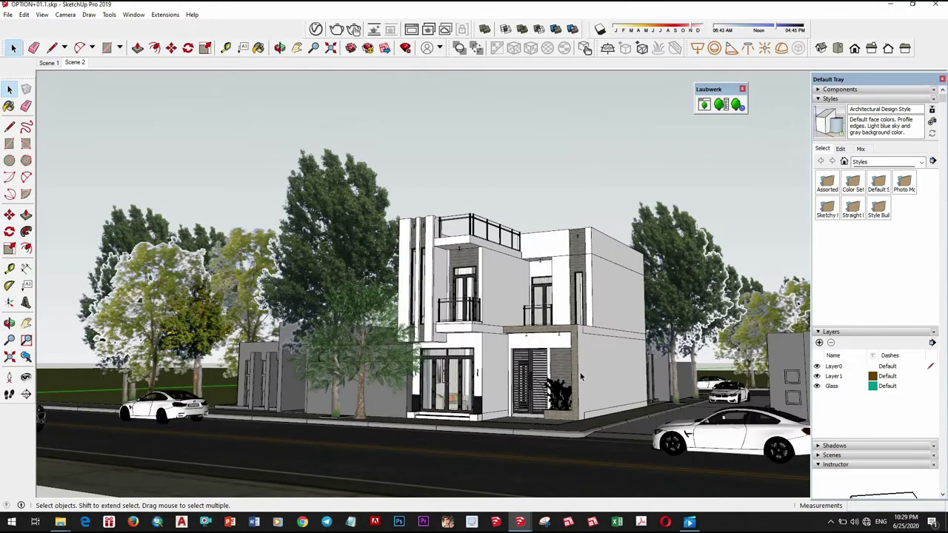
pyautogui.keyDown('shift'); pyautogui.moveTo(586, 356); pyautogui.dragTo(586, 352, button='middle'); pyautogui.keyUp('shift')
# Step: Hide the dark-leaved tree overlapping the green tree on the front sidewalk between the house and the neighbouring building
pyautogui.scroll(-5, 517, 326)
pyautogui.moveTo(518, 330); pyautogui.dragTo(522, 496, button='middle')
pyautogui.press('space')
pyautogui.scroll(5, 445, 306)
pyautogui.rightClick(445, 306)
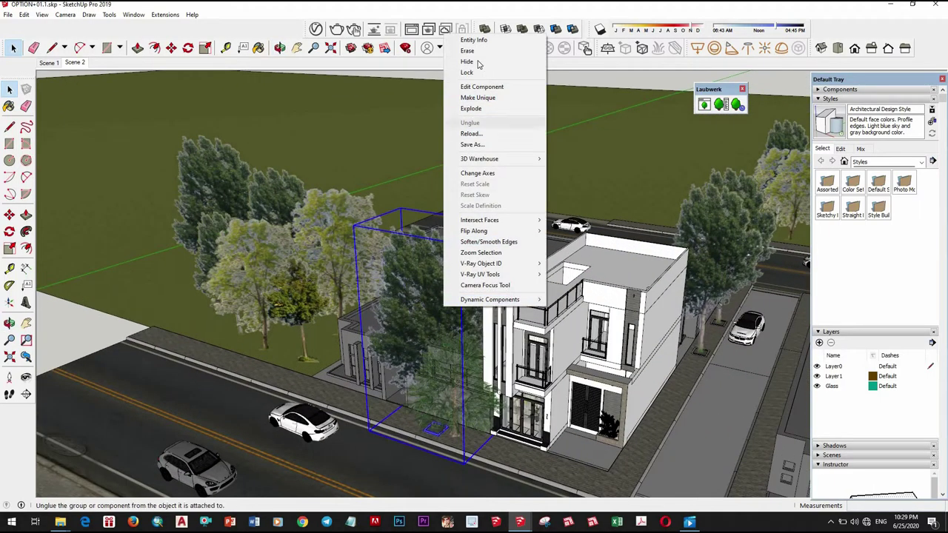
pyautogui.press('Return')
pyautogui.scroll(-3, 431, 277)
pyautogui.scroll(4, 455, 358)
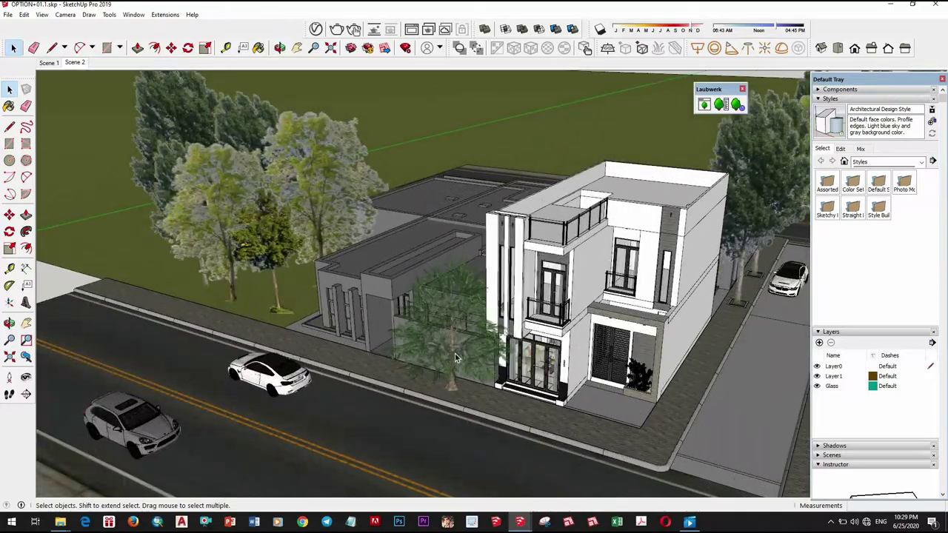
# Step: Move the green sidewalk tree beside the entrance about 419 mm and update Scene 2
pyautogui.click(466, 385)
pyautogui.scroll(3, 465, 385)
pyautogui.press('m')
pyautogui.scroll(5, 470, 400)
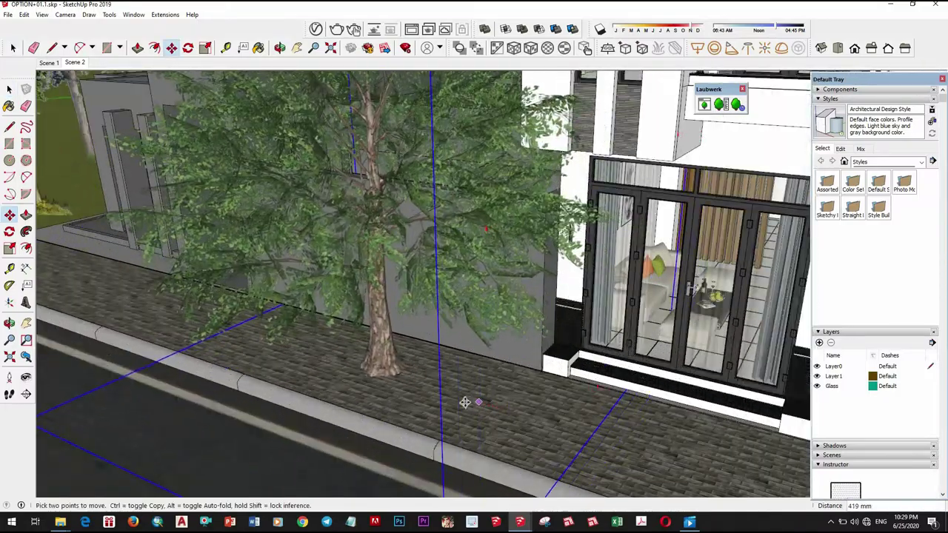
pyautogui.press('space')
pyautogui.click(74, 63)
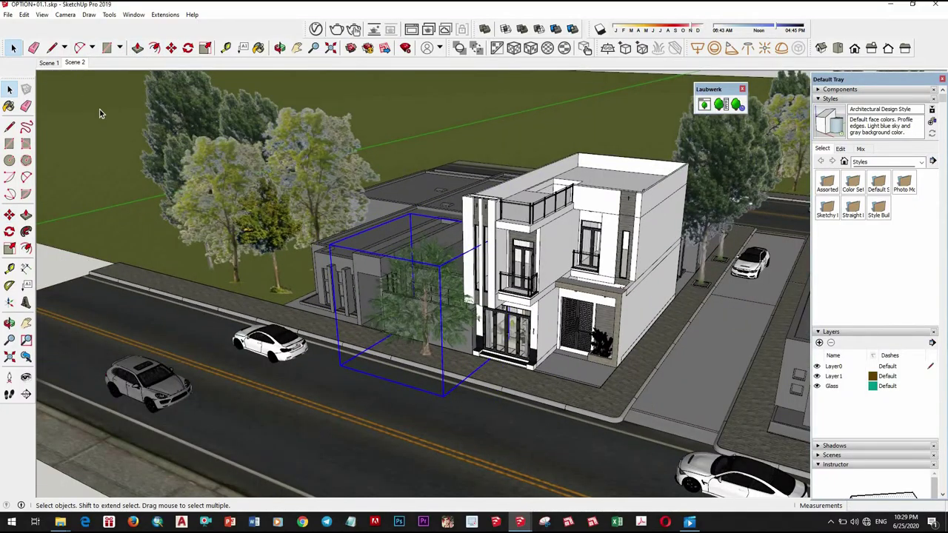
pyautogui.rightClick(77, 64)
pyautogui.click(112, 108)
# Step: Move the white car in the lane in front of the neighbouring building about 2042 mm along the road towards the house
pyautogui.scroll(-8, 552, 360)
pyautogui.moveTo(515, 379); pyautogui.dragTo(419, 318, button='middle')
pyautogui.scroll(6, 540, 367)
pyautogui.scroll(4, 287, 265)
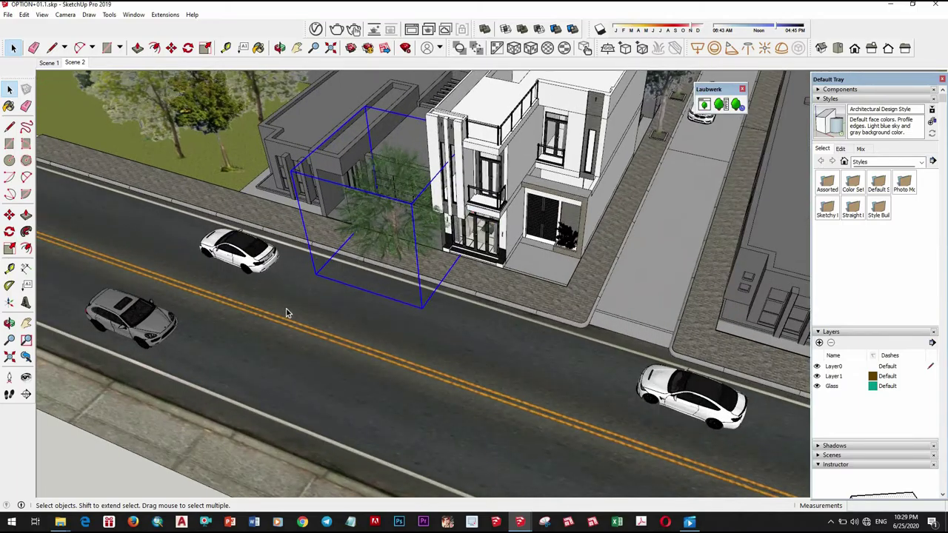
pyautogui.click(239, 252)
pyautogui.press('m')
pyautogui.click(320, 314)
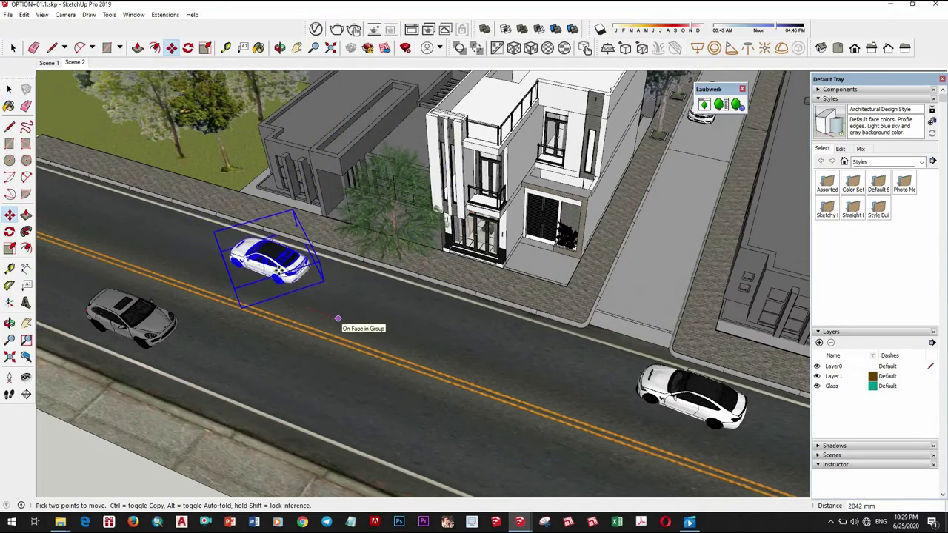
pyautogui.click(338, 318)
pyautogui.press('space')
# Step: Position the camera at eye height on the far sidewalk, turn it towards the house corner and walk back to frame the whole house
pyautogui.scroll(-6, 300, 259)
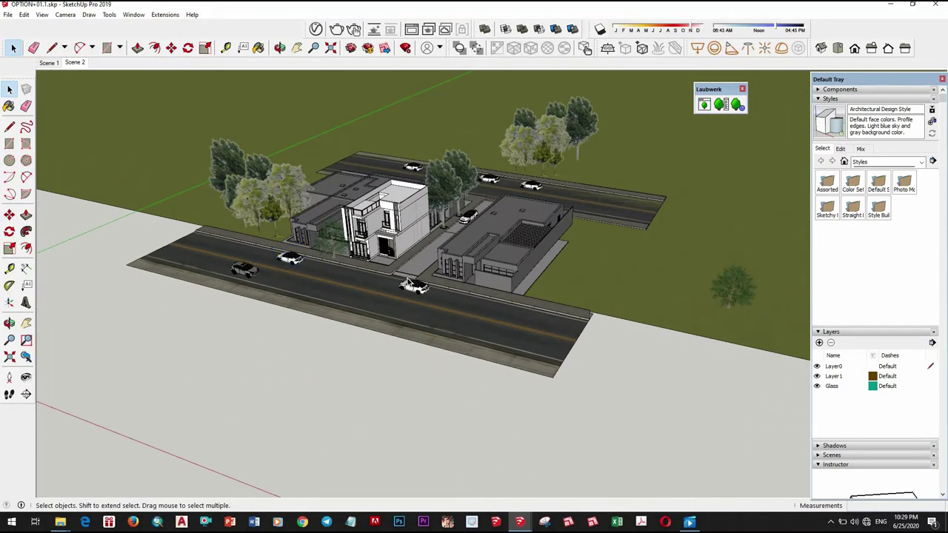
pyautogui.scroll(3, 409, 283)
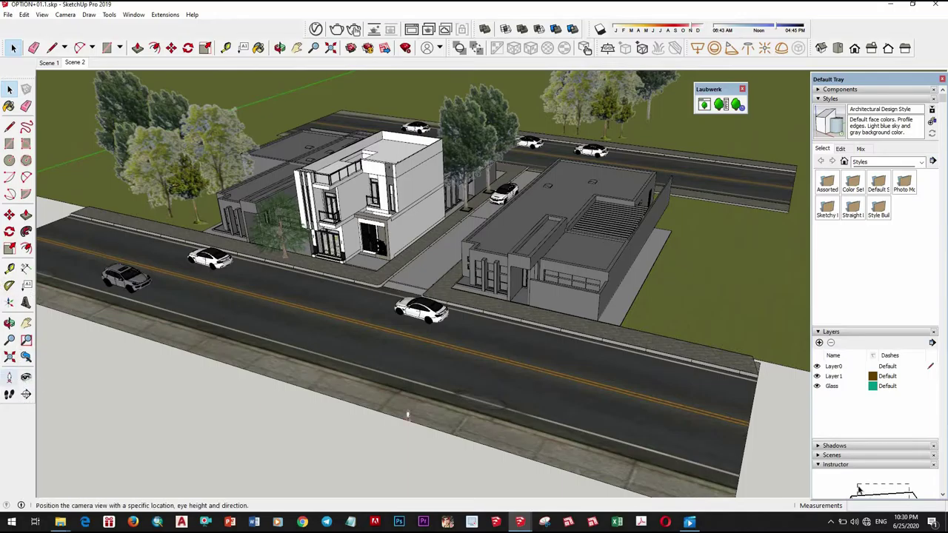
pyautogui.click(385, 404)
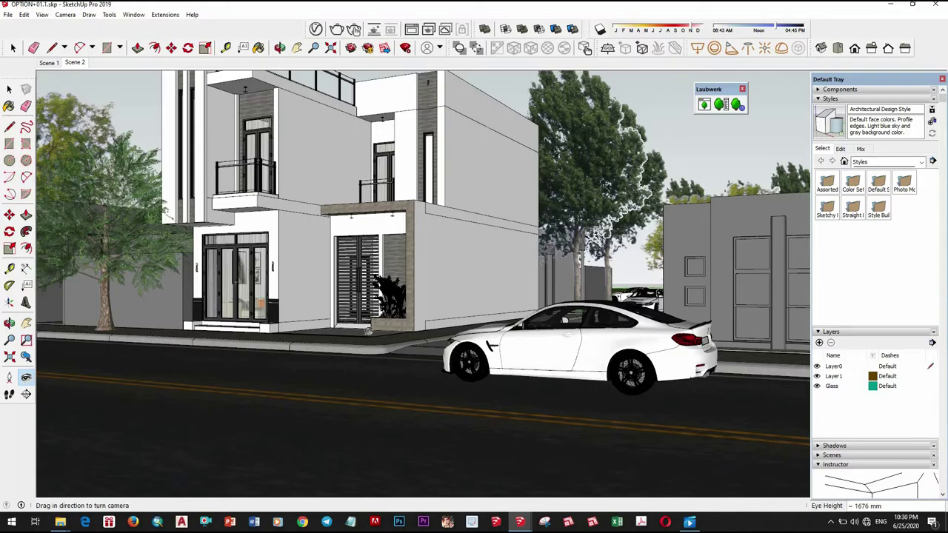
pyautogui.moveTo(368, 331); pyautogui.dragTo(358, 331)
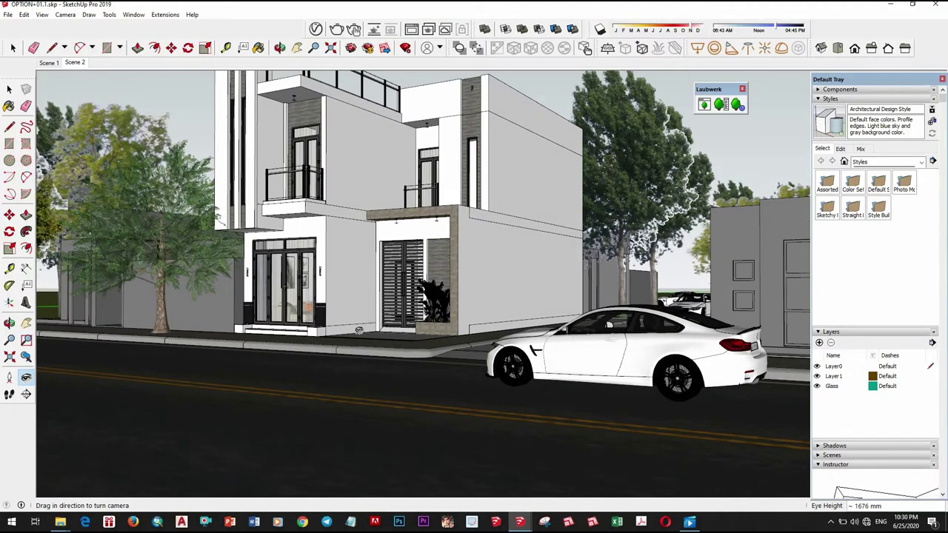
pyautogui.click(9, 394)
pyautogui.moveTo(421, 417); pyautogui.dragTo(400, 372)
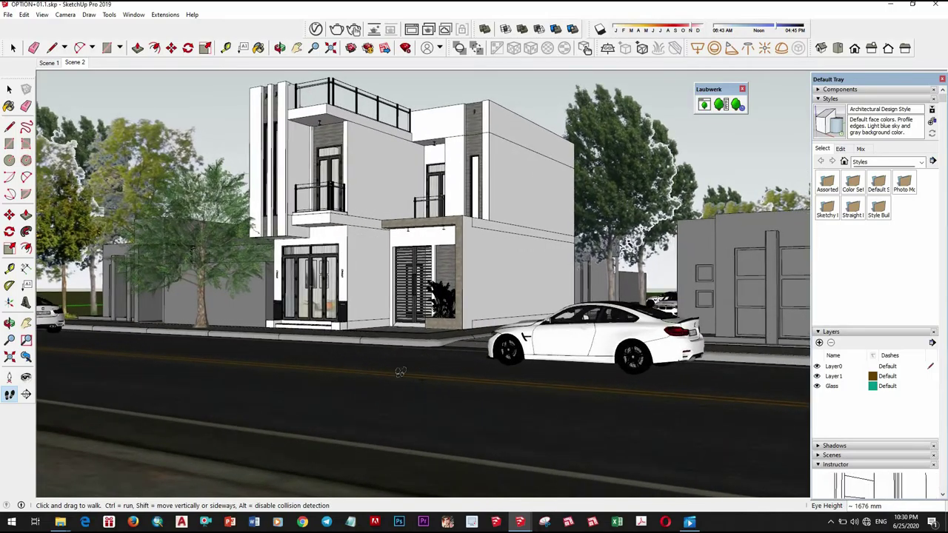
# Step: Set the street-level view to Two-Point Perspective and update Scene 2 with it
pyautogui.rightClick(76, 65)
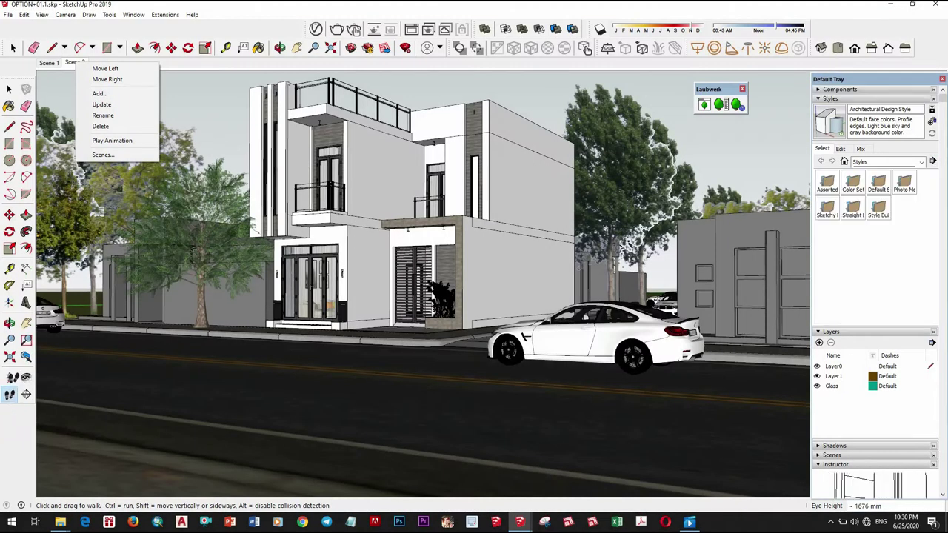
pyautogui.click(26, 376)
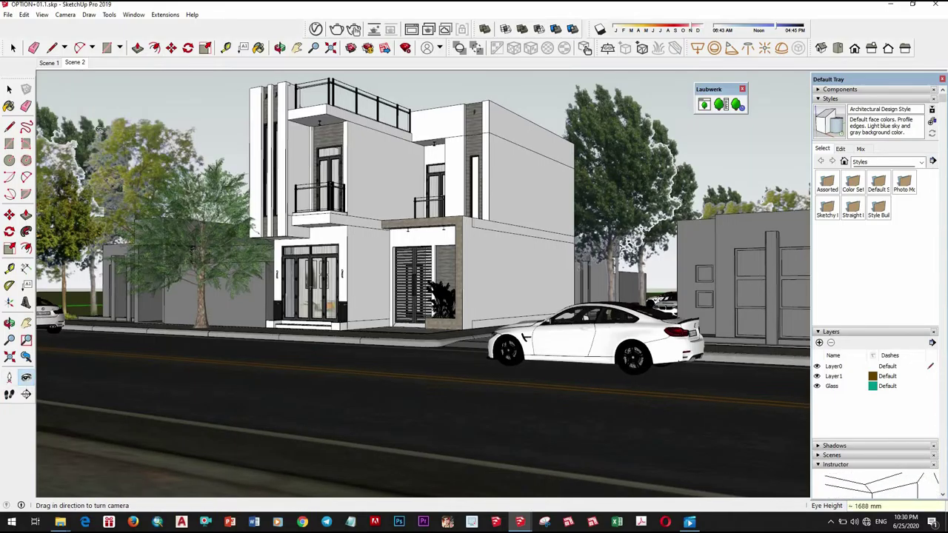
pyautogui.click(65, 15)
pyautogui.click(98, 84)
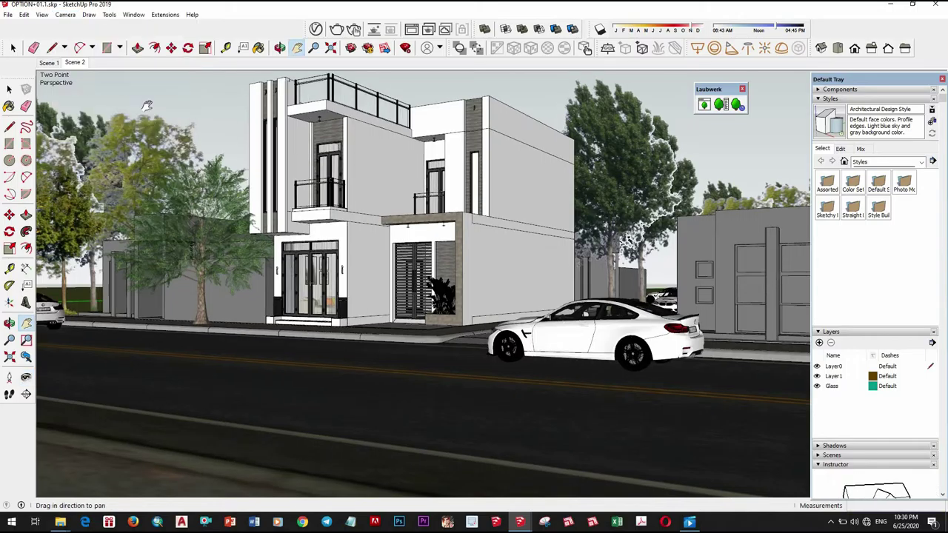
pyautogui.rightClick(74, 63)
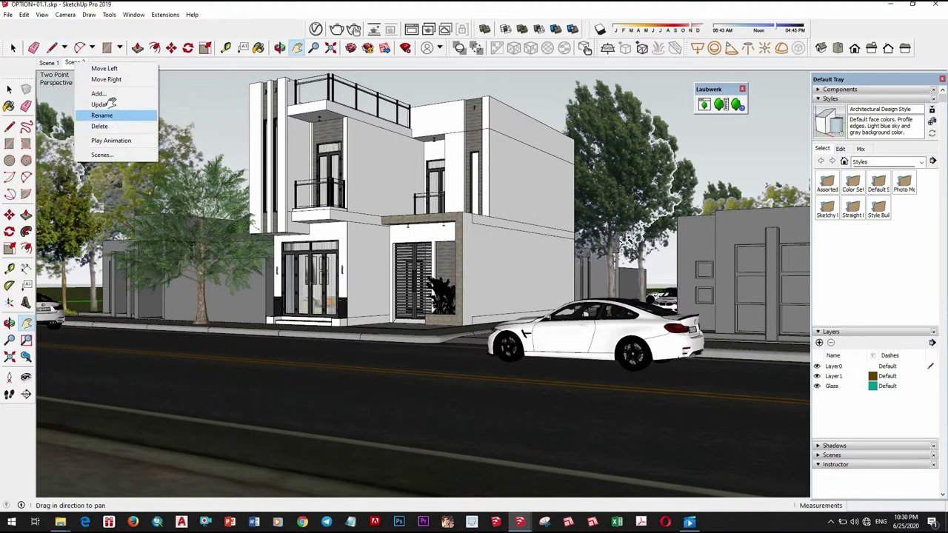
pyautogui.click(96, 102)
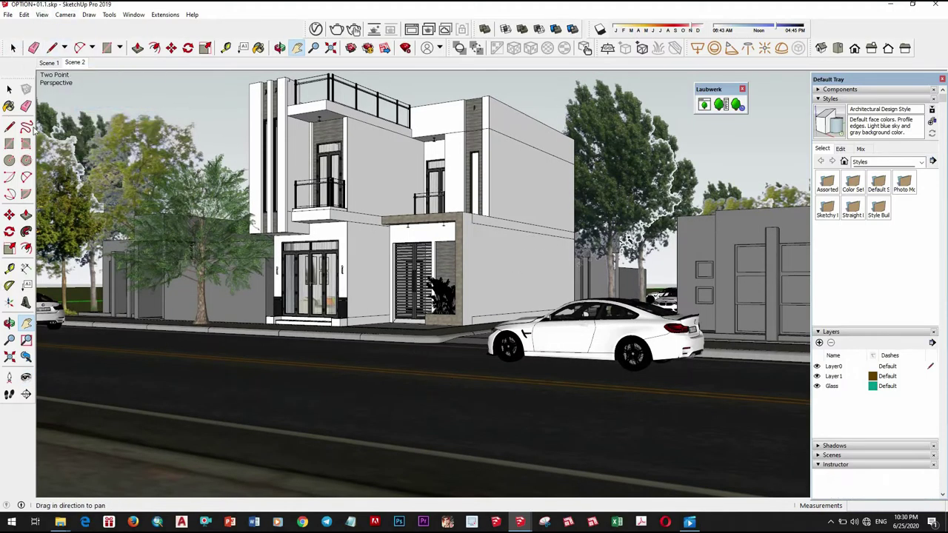
# Step: Move the partly cropped white car about 5244 mm along the road so that it sits fully within the Scene 2 view
pyautogui.press('space')
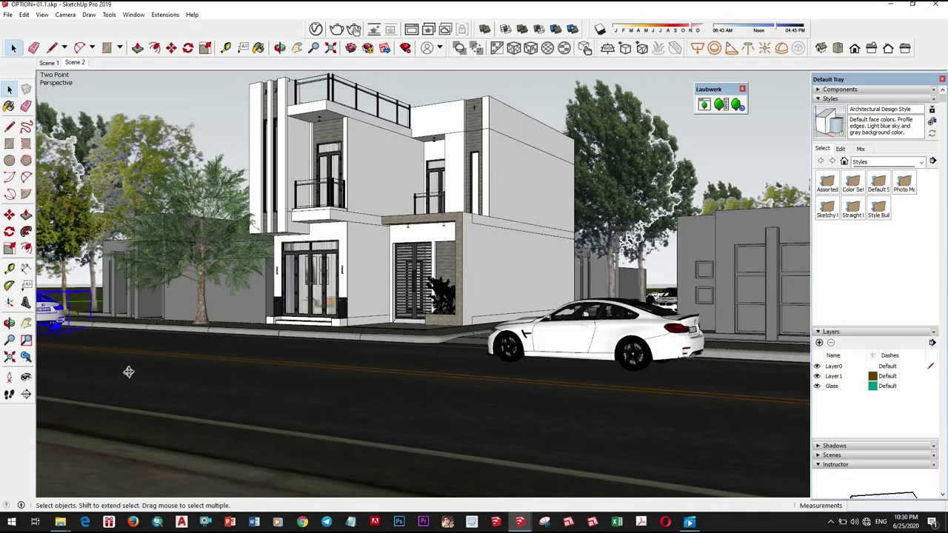
pyautogui.press('m')
pyautogui.click(244, 363)
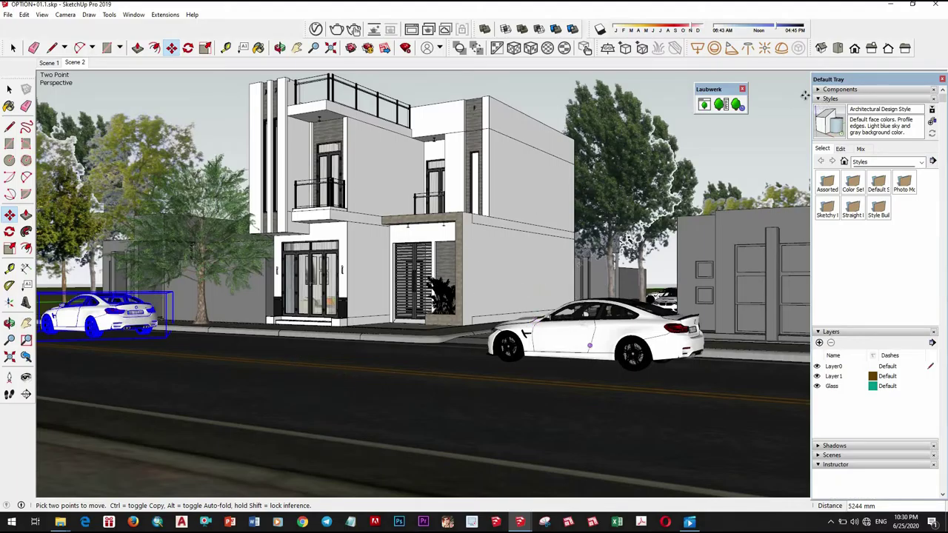
# Step: Open the V-Ray Asset Editor, sample the Street 01 material from the road and bring up its material settings
pyautogui.click(318, 30)
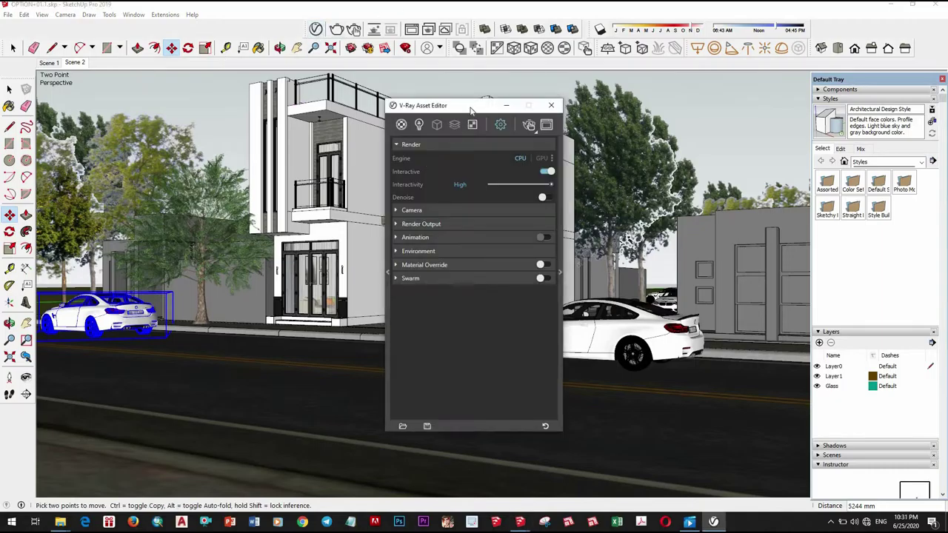
pyautogui.moveTo(471, 108); pyautogui.dragTo(221, 90)
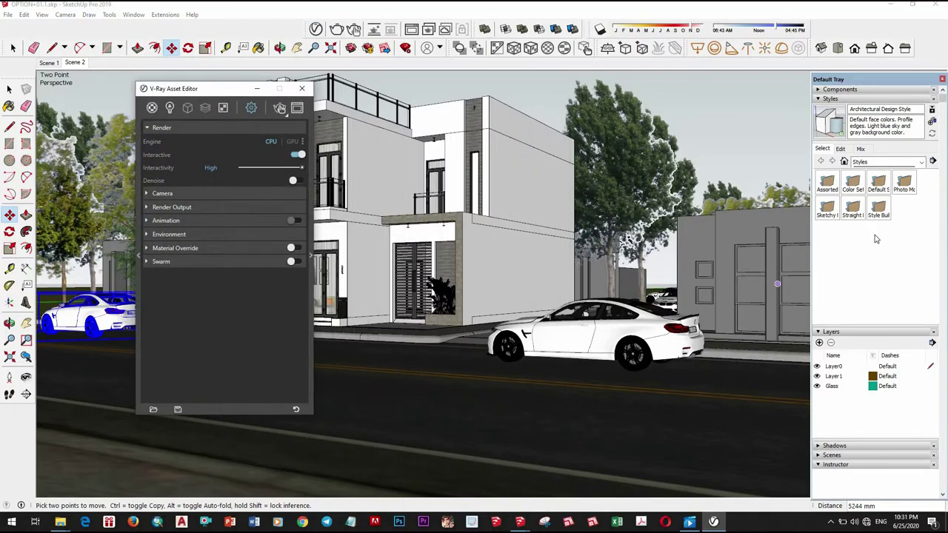
pyautogui.scroll(-10, 890, 378)
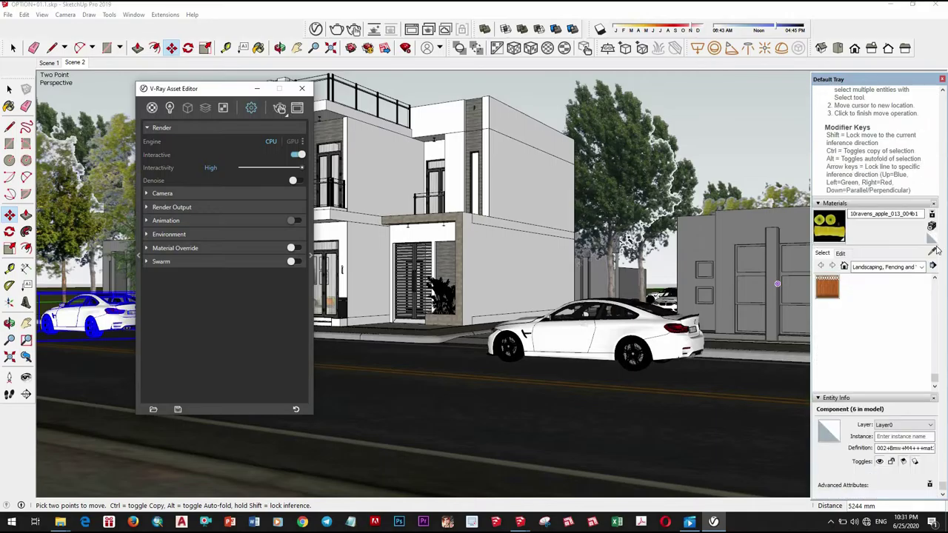
pyautogui.press('b')
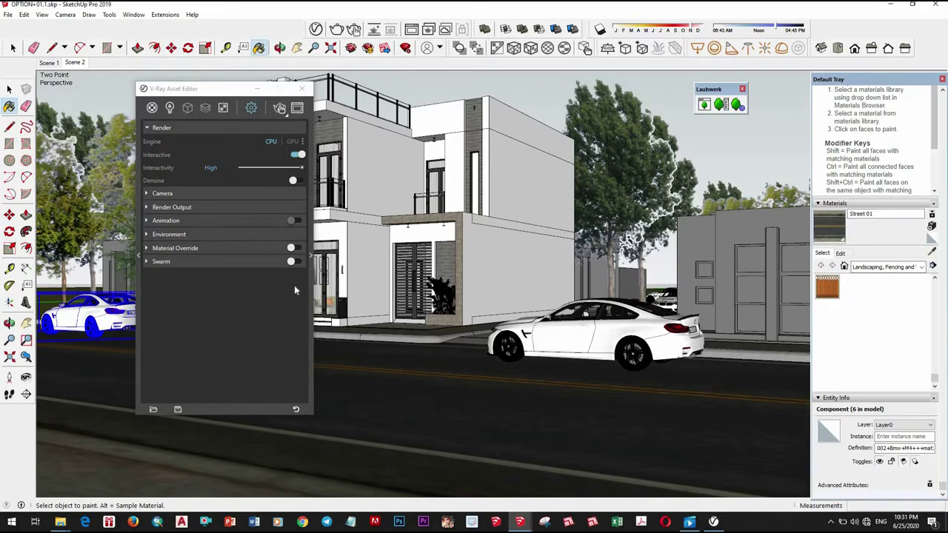
pyautogui.click(152, 107)
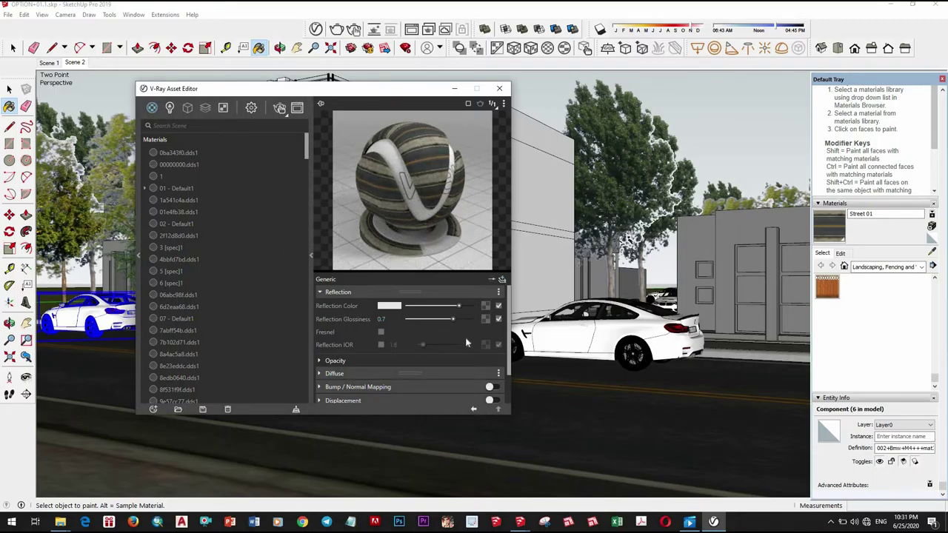
# Step: Copy the Street 01 diffuse texture and enable bump mapping with that texture as the bump map
pyautogui.scroll(-2, 467, 343)
pyautogui.click(487, 338)
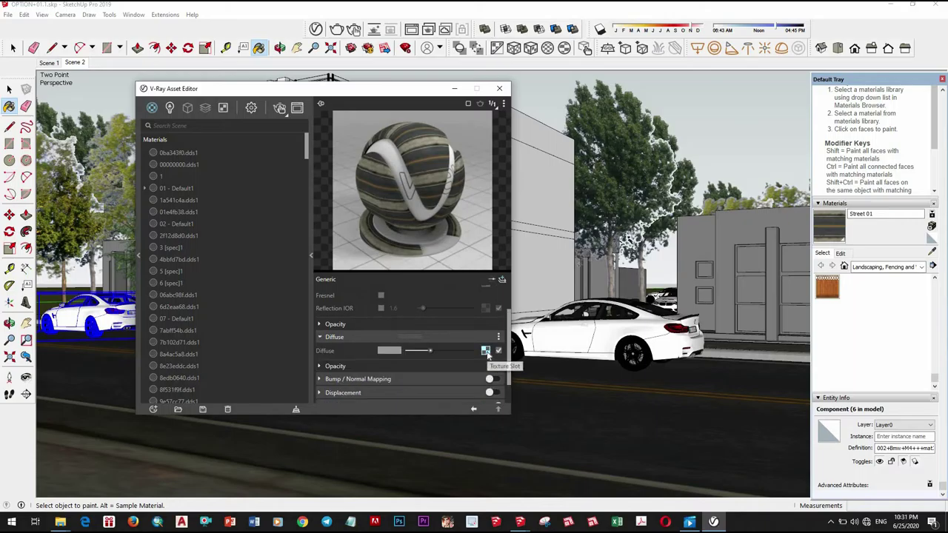
pyautogui.rightClick(485, 352)
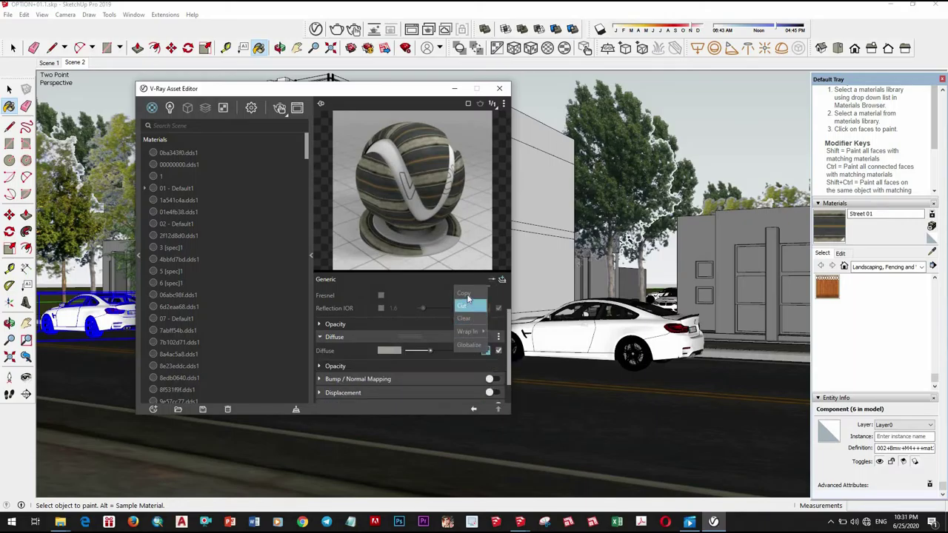
pyautogui.click(467, 298)
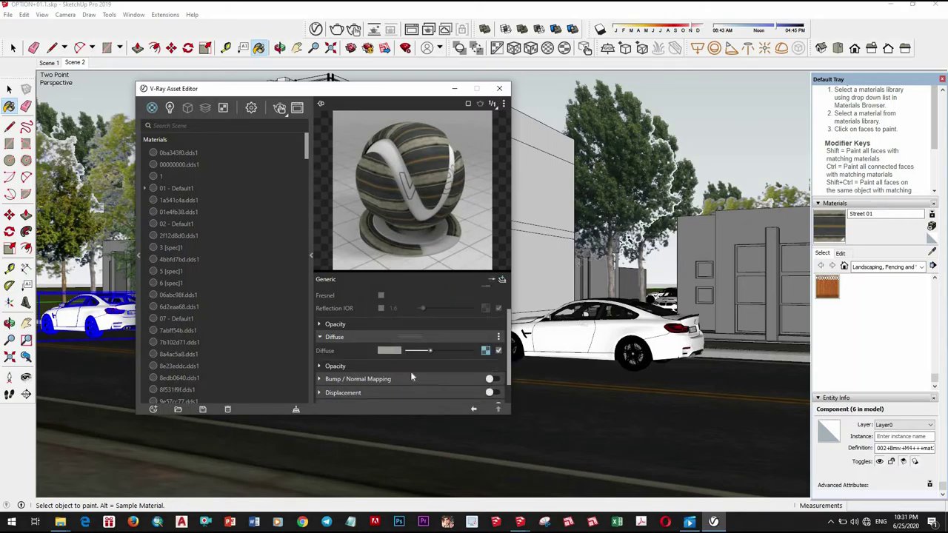
pyautogui.click(491, 378)
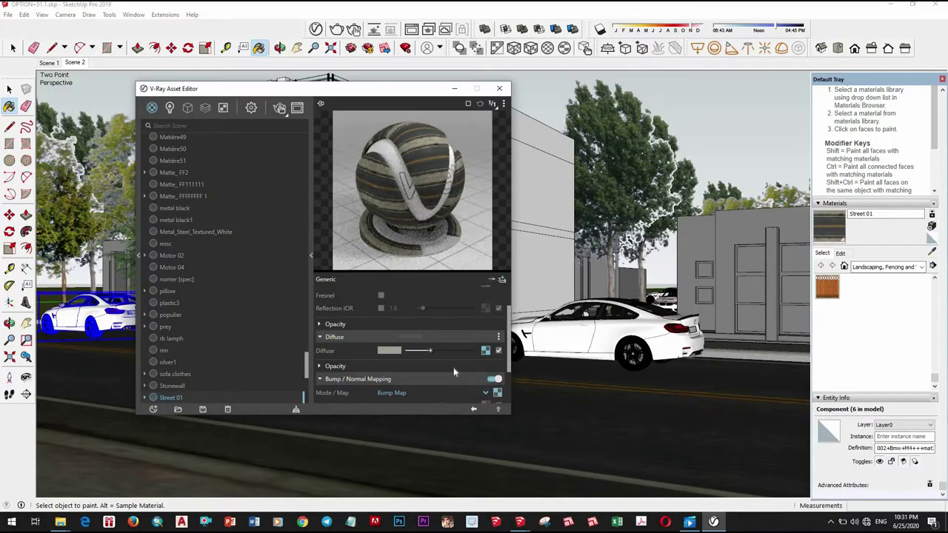
# Step: Lighten the Street 01 reflection colour and set its bump amount to 1.65
pyautogui.scroll(2, 455, 371)
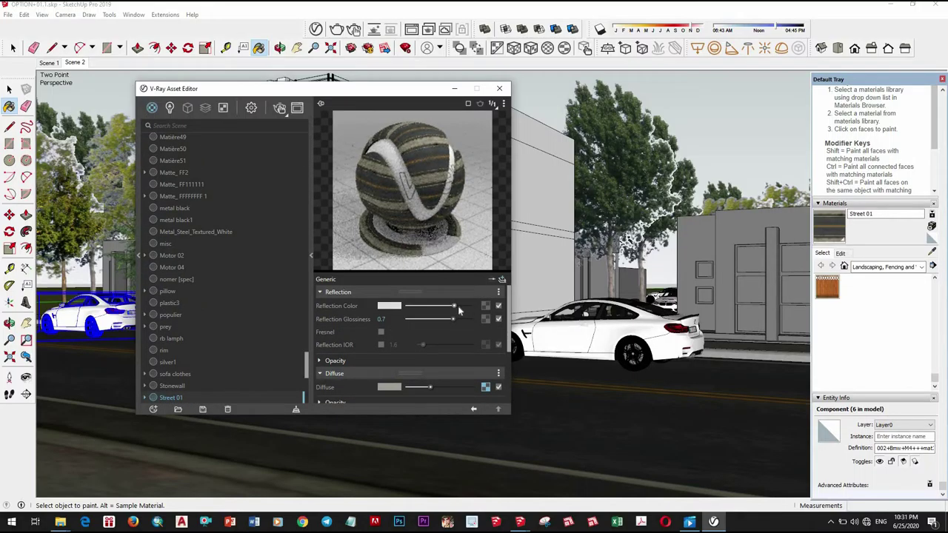
pyautogui.moveTo(462, 310); pyautogui.dragTo(464, 311)
pyautogui.scroll(-2, 414, 367)
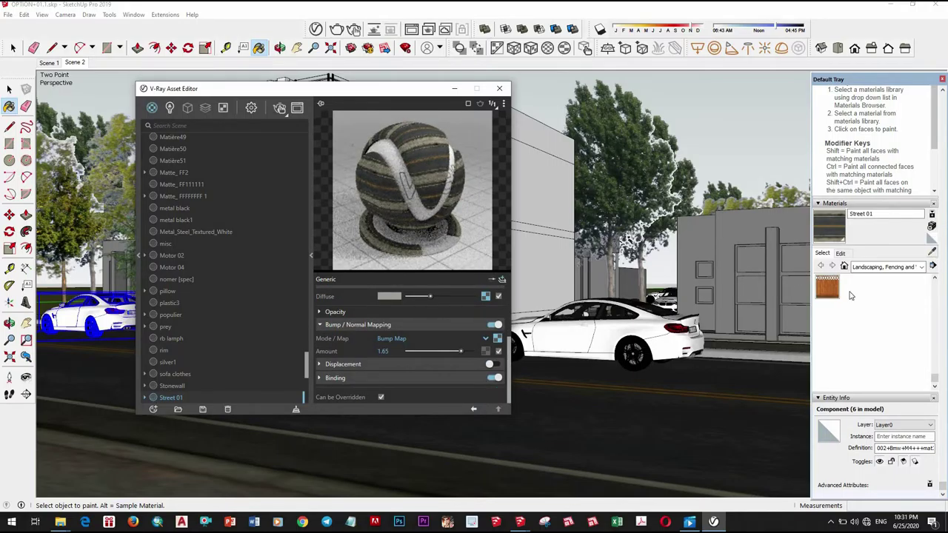
# Step: Sample the Brick 03 paving material from the sidewalk to load its V-Ray settings
pyautogui.click(931, 251)
pyautogui.click(683, 397)
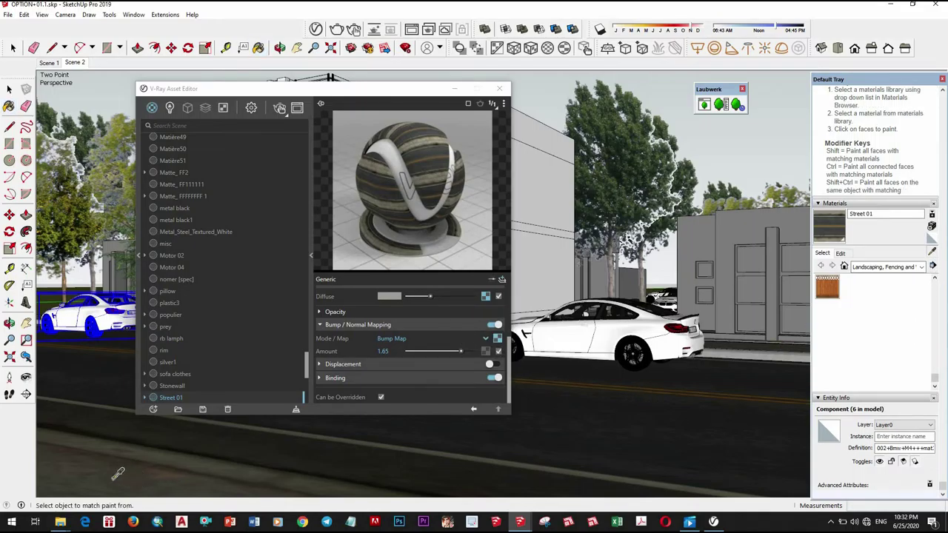
pyautogui.scroll(-4, 287, 455)
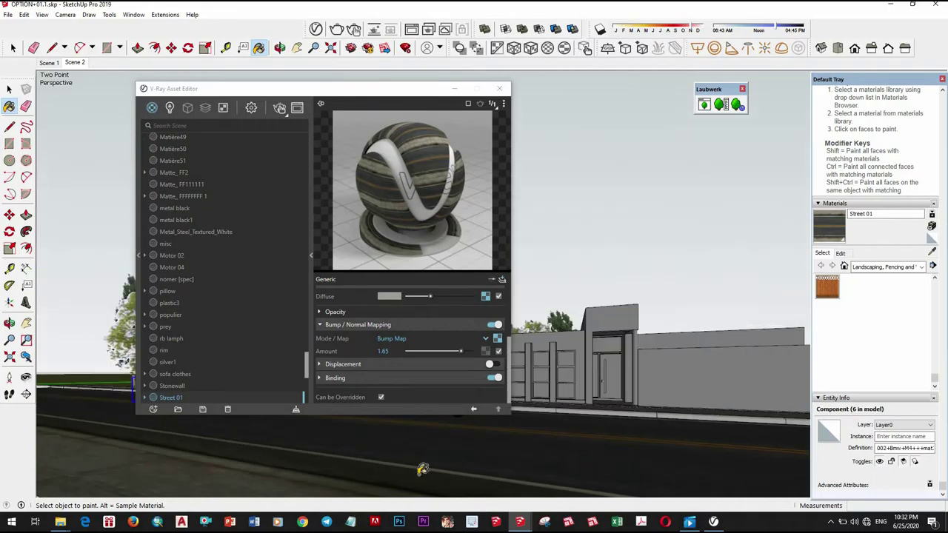
pyautogui.keyDown('shift'); pyautogui.moveTo(468, 404); pyautogui.dragTo(519, 312, button='middle'); pyautogui.keyUp('shift')
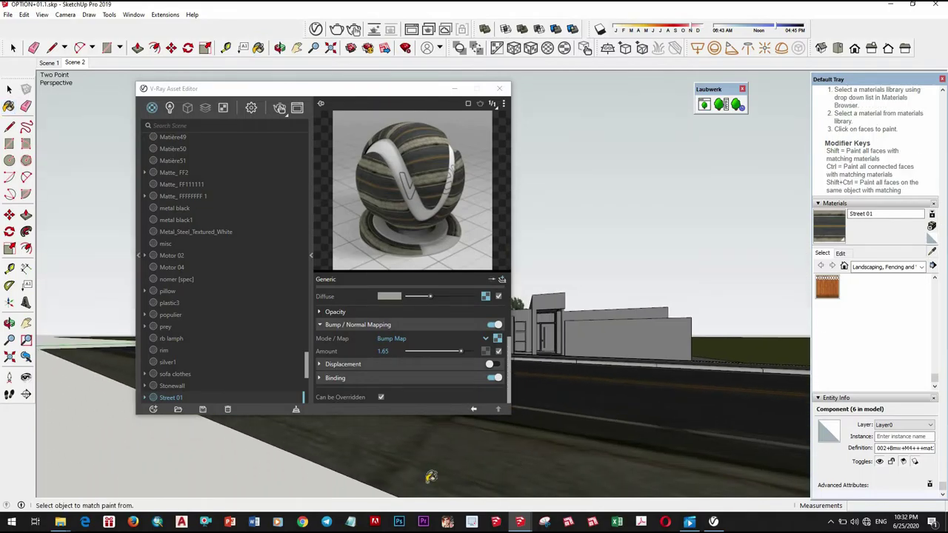
pyautogui.moveTo(648, 390)
pyautogui.mouseDown(button='middle')
pyautogui.moveTo(667, 371)
pyautogui.moveTo(664, 415)
pyautogui.moveTo(582, 430)
pyautogui.mouseUp(button='middle')
pyautogui.scroll(-2, 664, 413)
pyautogui.scroll(6, 583, 429)
pyautogui.click(647, 382)
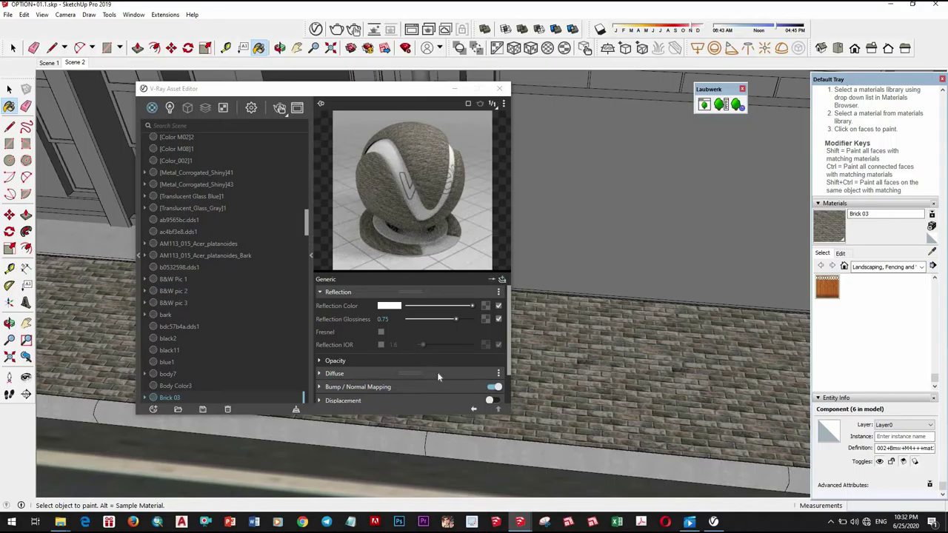
# Step: Check the Brick 03 diffuse and bump map settings, and set its reflection glossiness to 0.7
pyautogui.click(486, 376)
pyautogui.rightClick(486, 387)
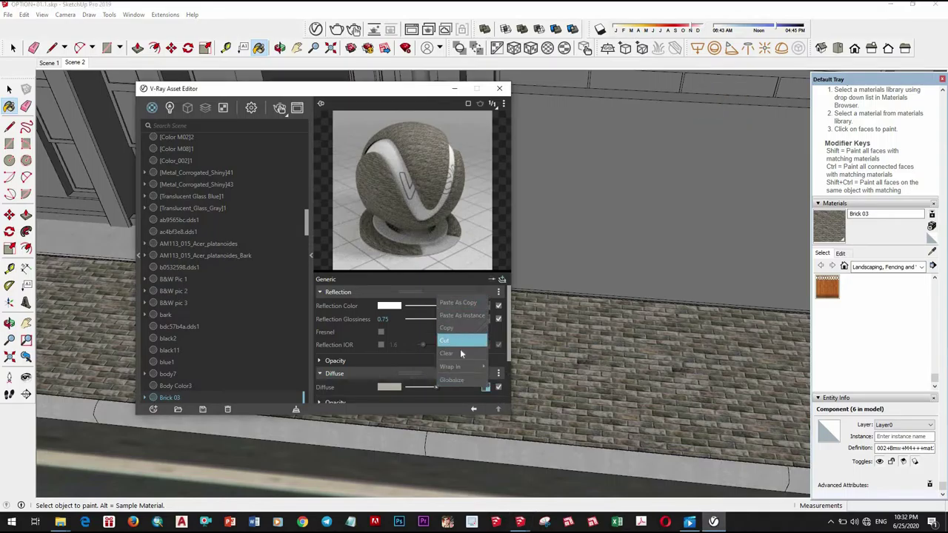
pyautogui.scroll(-2, 437, 357)
pyautogui.click(419, 354)
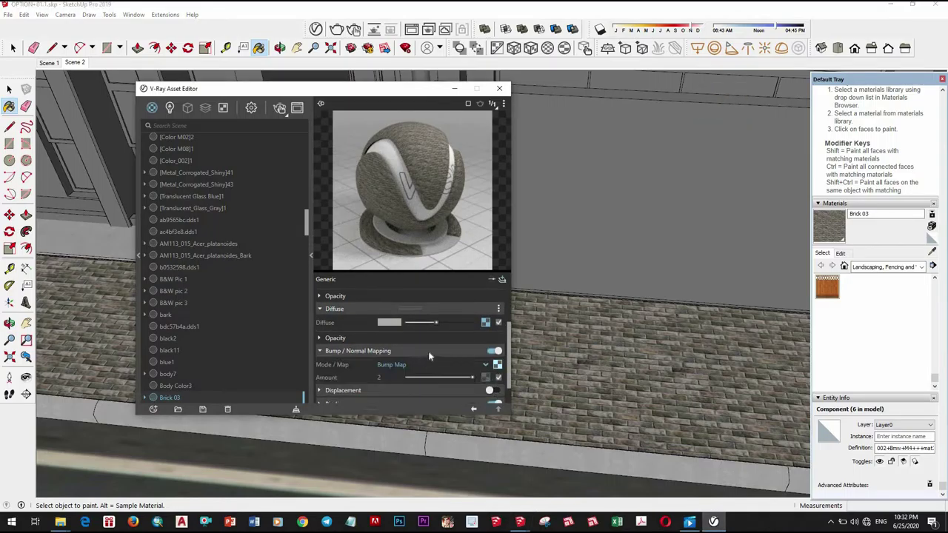
pyautogui.scroll(3, 451, 342)
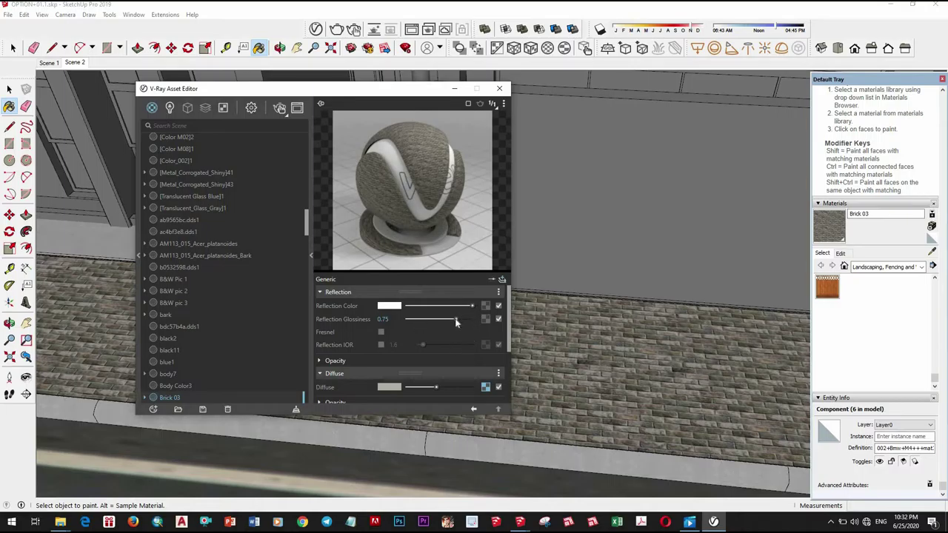
pyautogui.moveTo(457, 320); pyautogui.dragTo(453, 319)
# Step: Start adding a bitmap to the Brick 03 reflection colour and browse to All Lession and Symbol on the DATA (D:) drive
pyautogui.click(487, 307)
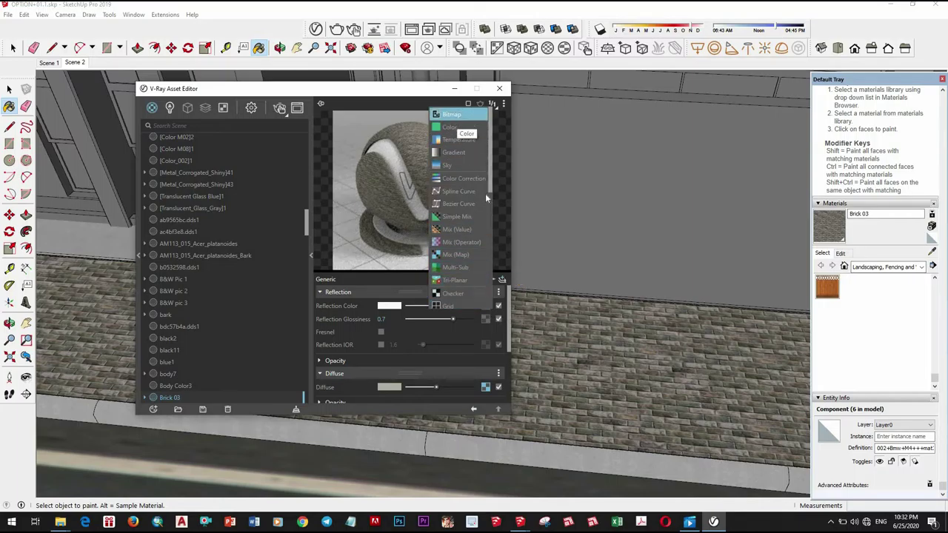
pyautogui.click(452, 114)
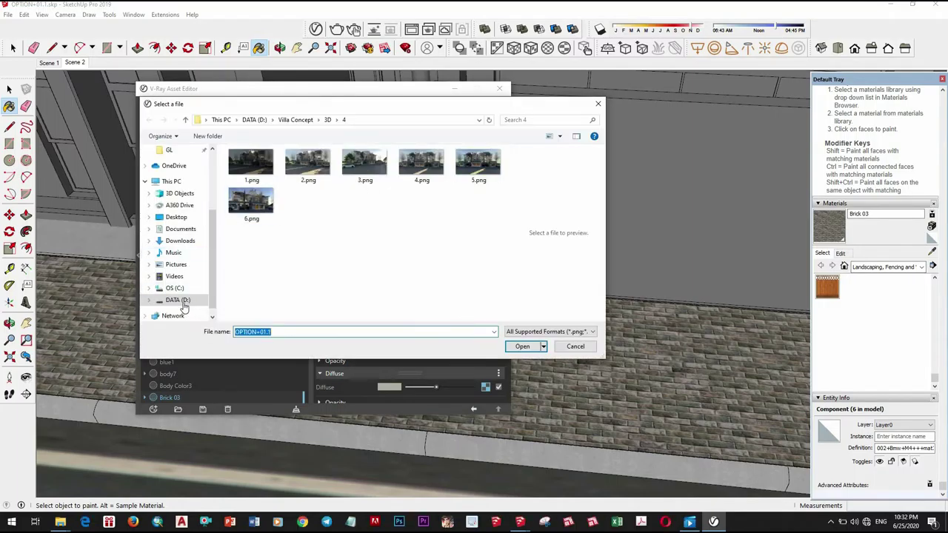
pyautogui.click(177, 300)
pyautogui.scroll(5, 317, 237)
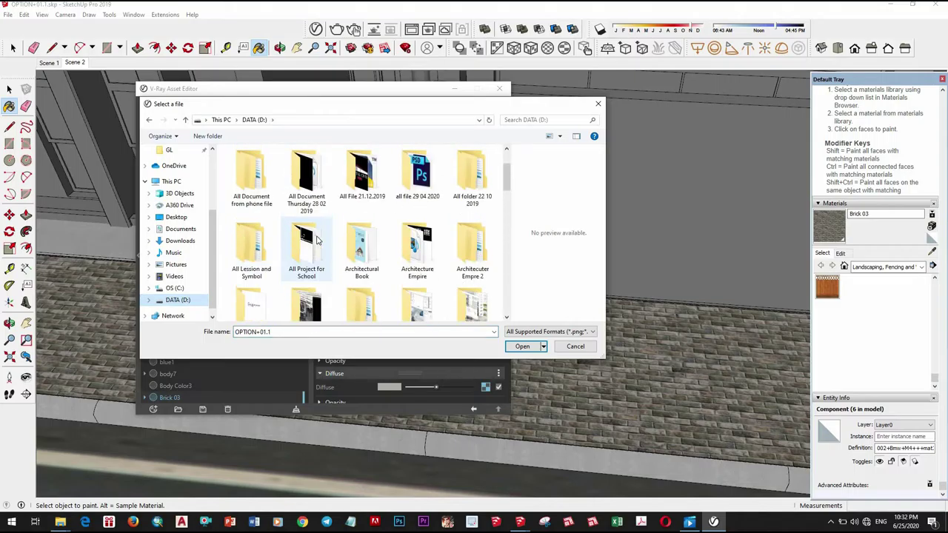
pyautogui.scroll(1, 319, 222)
pyautogui.scroll(-2, 311, 229)
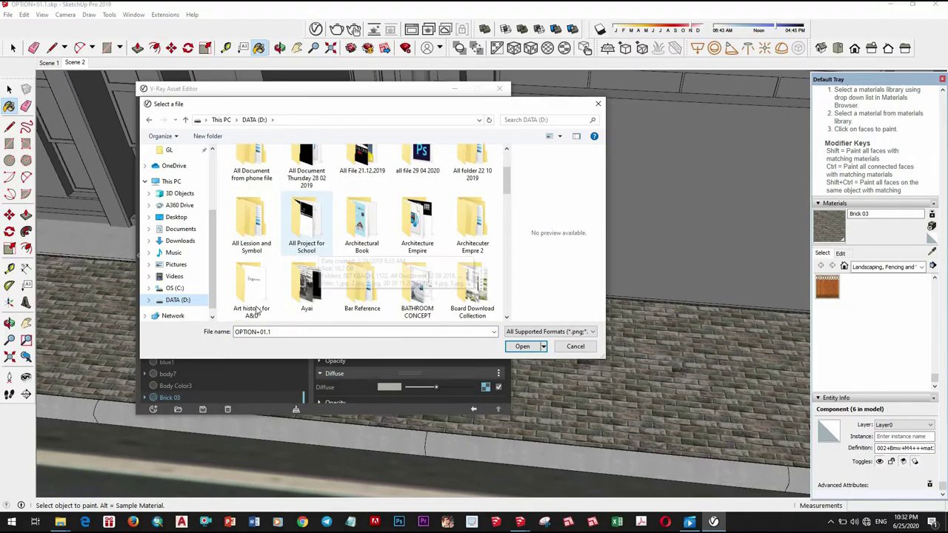
pyautogui.doubleClick(266, 228)
pyautogui.scroll(-3, 265, 296)
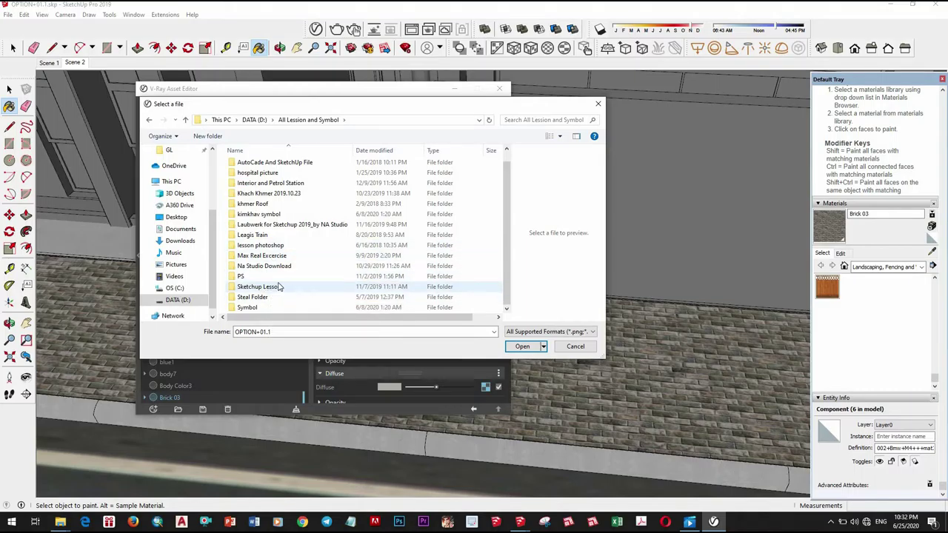
# Step: Load NtdUI.png as the reflection bitmap from Sketchup Lesson, Sketchup Vray Net, Lesson sketchup, villa 2, map, Apply
pyautogui.doubleClick(279, 288)
pyautogui.doubleClick(273, 205)
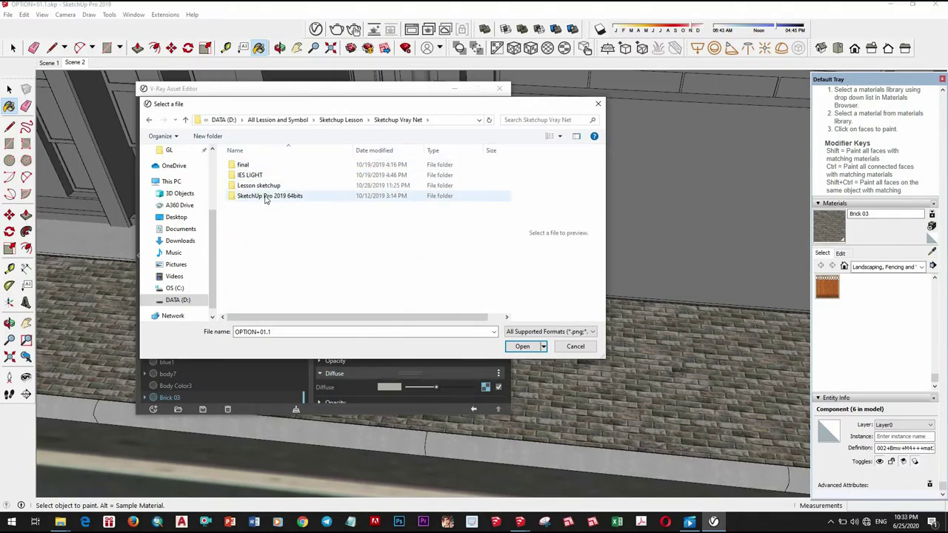
pyautogui.doubleClick(259, 185)
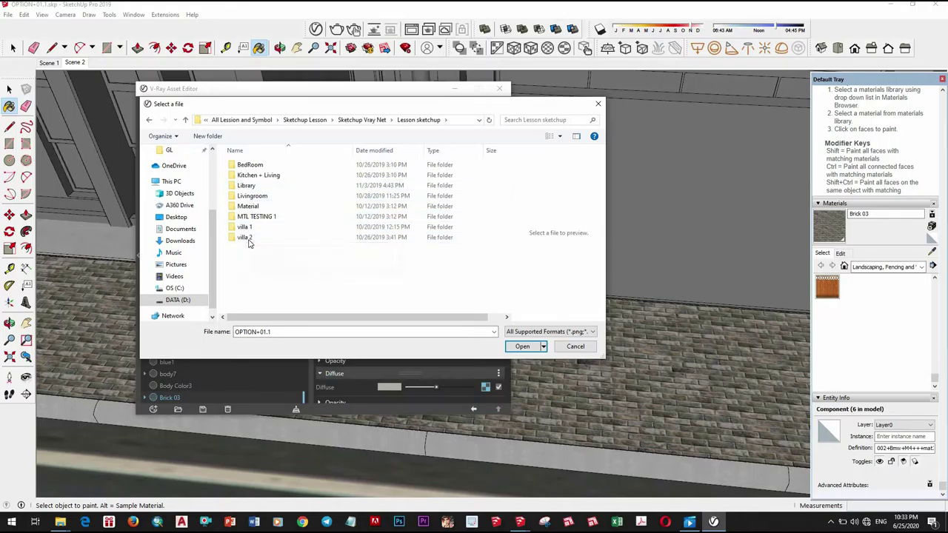
pyautogui.click(247, 237)
pyautogui.press('Return')
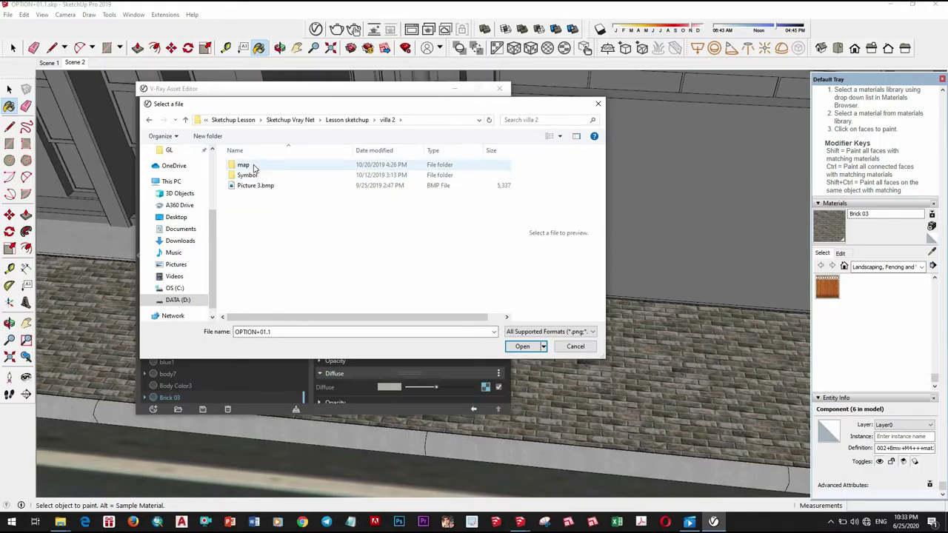
pyautogui.doubleClick(250, 164)
pyautogui.doubleClick(264, 190)
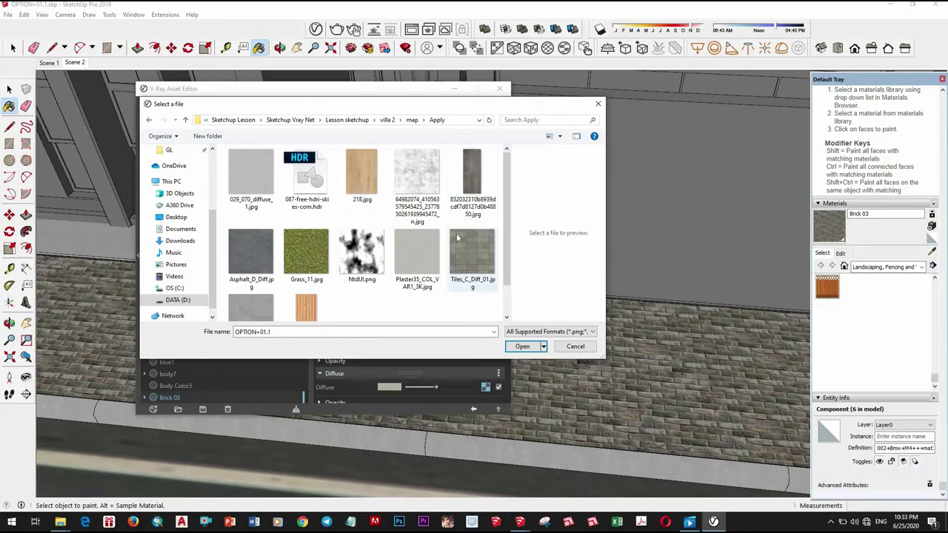
pyautogui.click(363, 252)
pyautogui.click(522, 346)
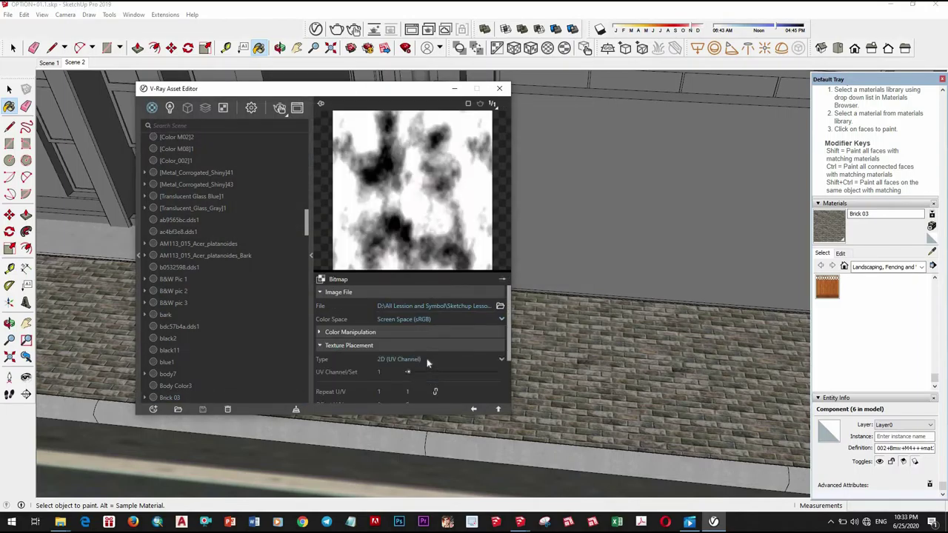
# Step: Set the reflection bitmap's texture placement type to Environment and return to the Brick 03 settings
pyautogui.click(428, 360)
pyautogui.click(411, 383)
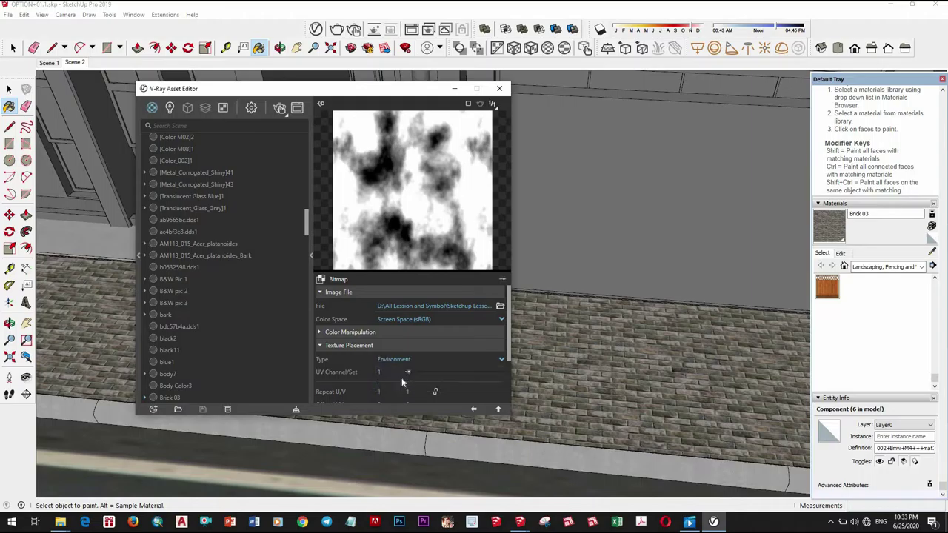
pyautogui.click(498, 410)
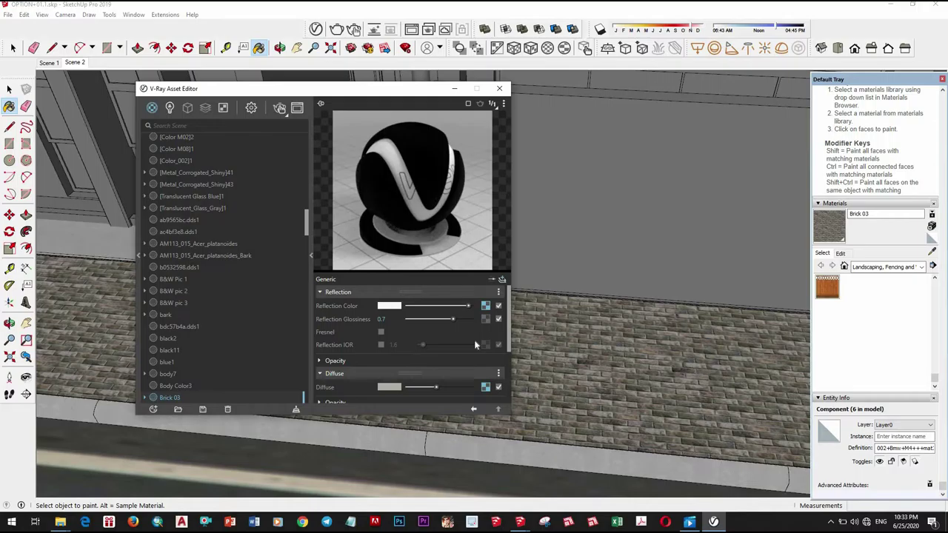
# Step: Switch the Brick 03 material preview to Floor and remove the bitmap from its reflection colour
pyautogui.click(503, 104)
pyautogui.click(475, 223)
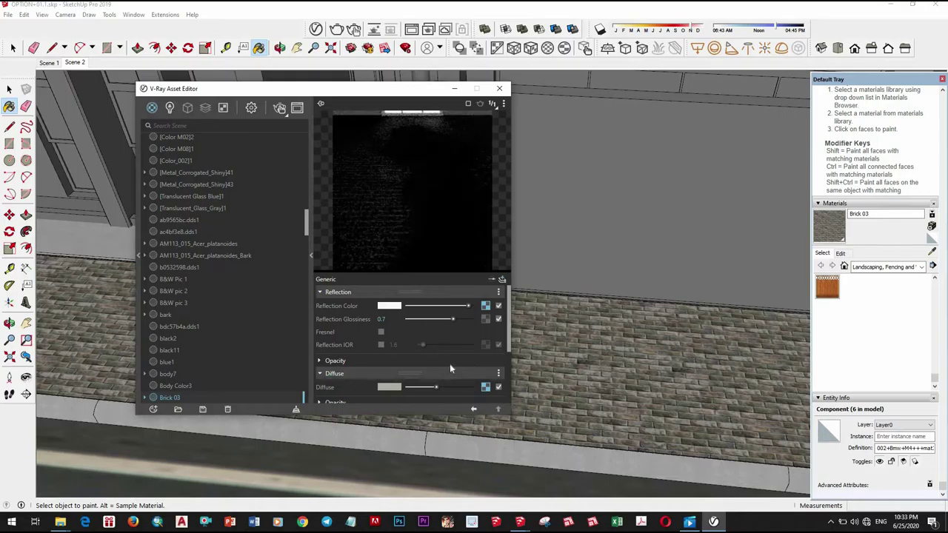
pyautogui.scroll(-2, 449, 364)
pyautogui.scroll(2, 451, 355)
pyautogui.scroll(-2, 451, 355)
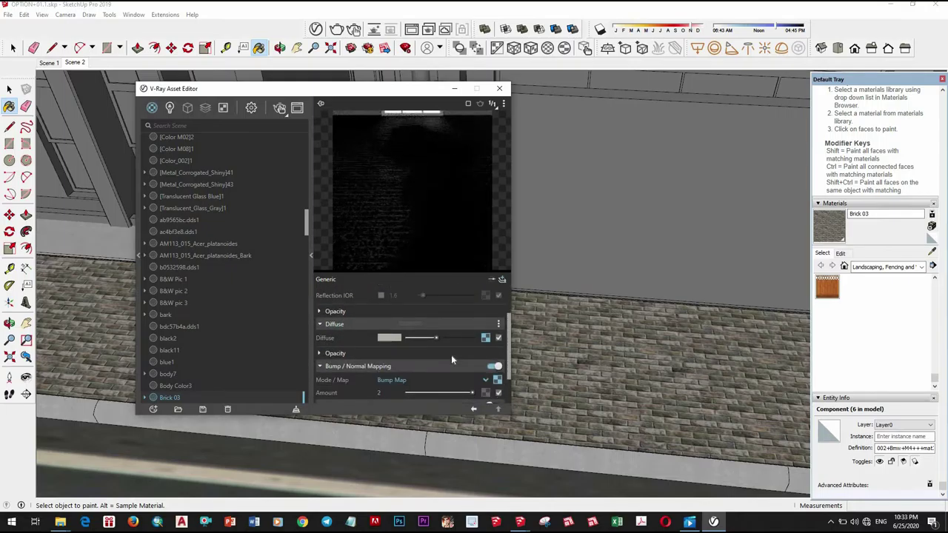
pyautogui.scroll(2, 452, 353)
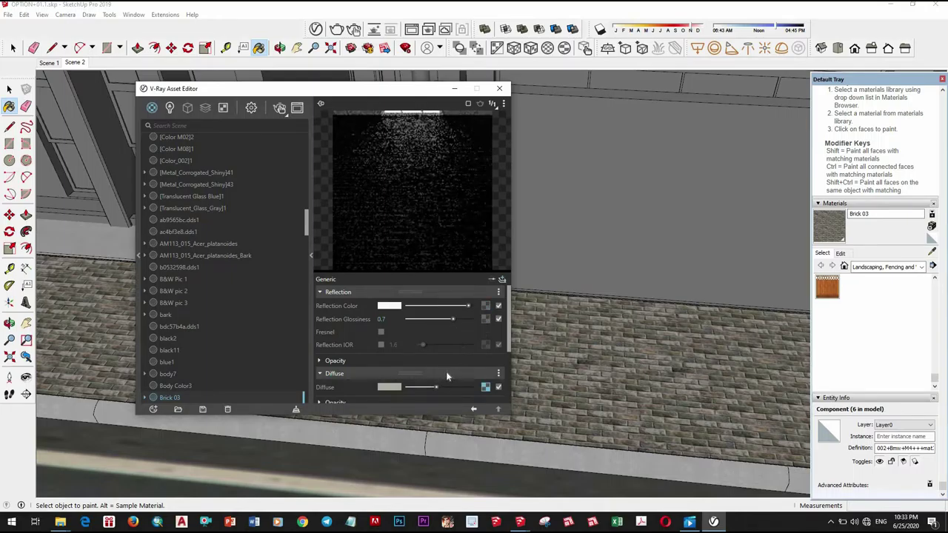
# Step: Compare Brick 03 in the Generic preview and return to the Floor preview
pyautogui.click(504, 105)
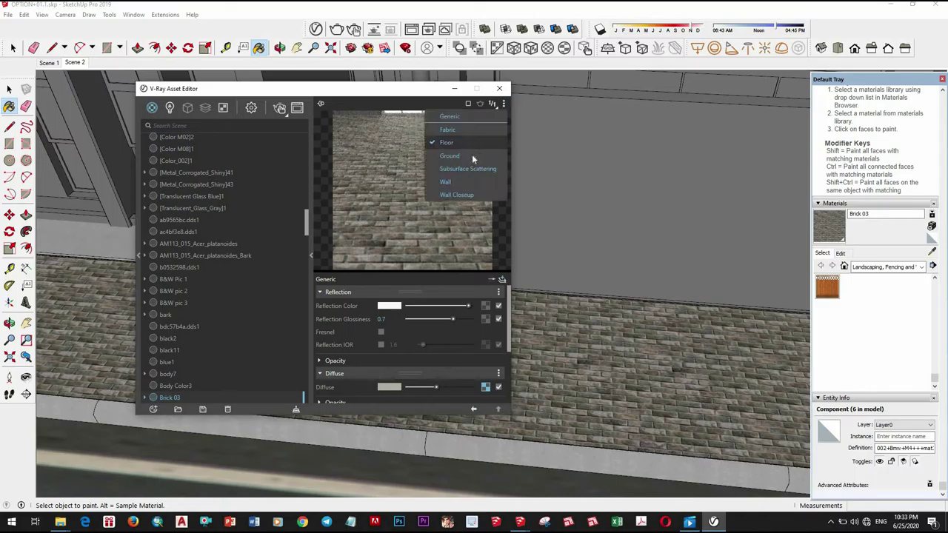
pyautogui.click(482, 179)
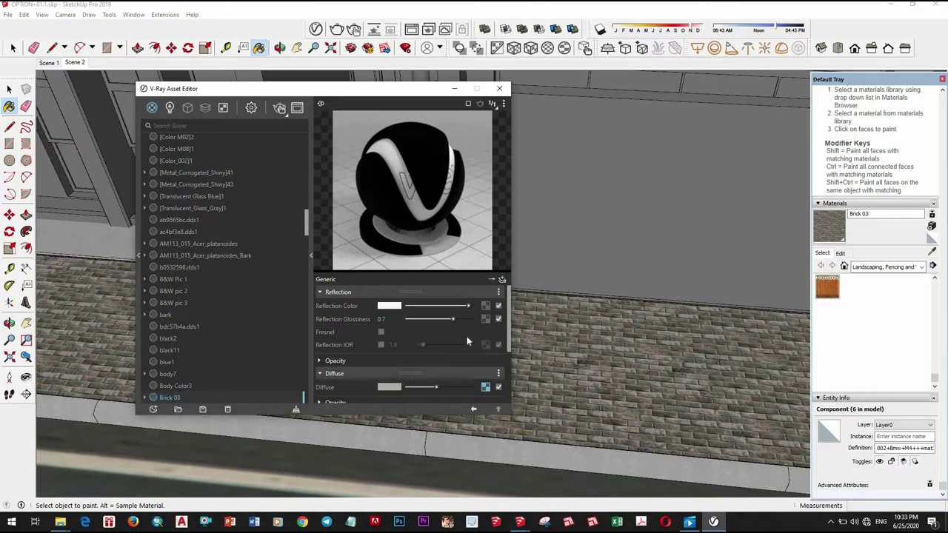
pyautogui.scroll(-3, 470, 339)
pyautogui.scroll(3, 467, 335)
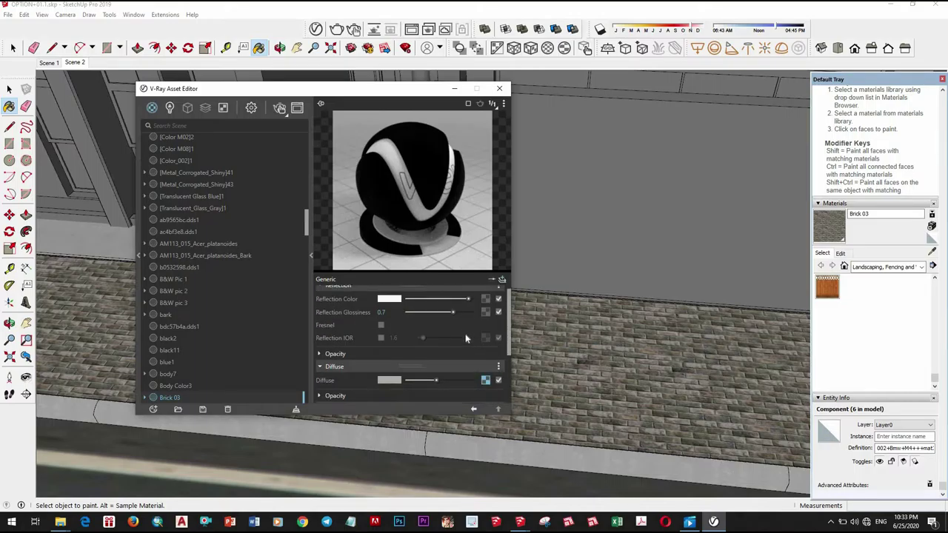
pyautogui.scroll(-3, 466, 333)
pyautogui.scroll(3, 466, 333)
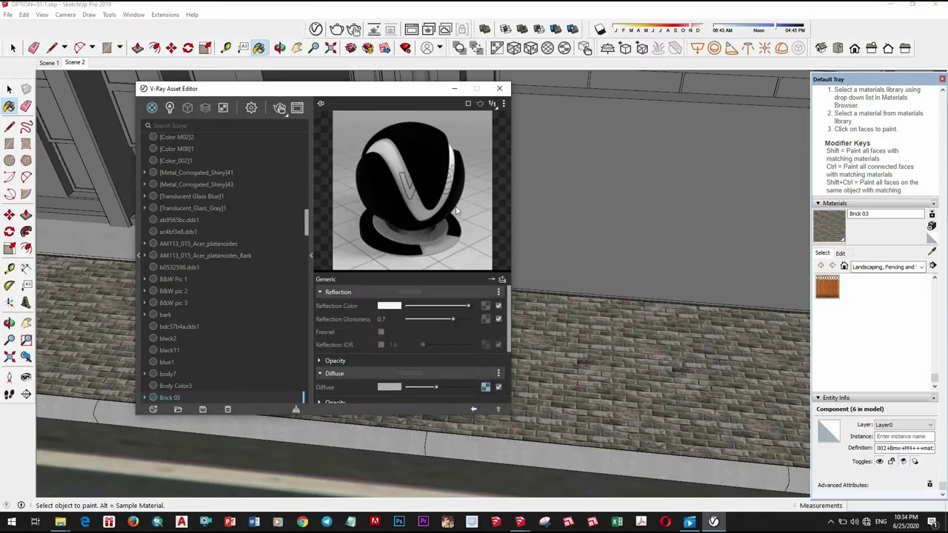
pyautogui.click(503, 103)
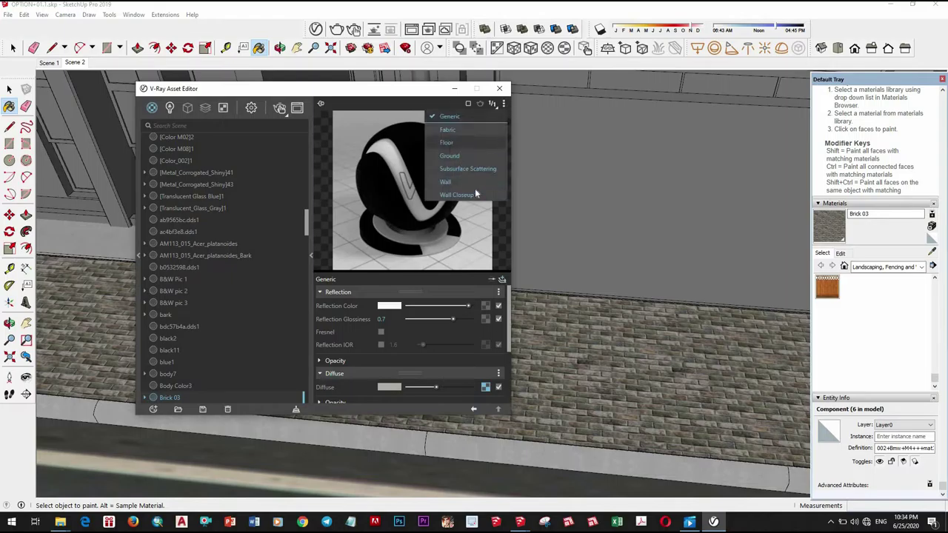
pyautogui.click(474, 188)
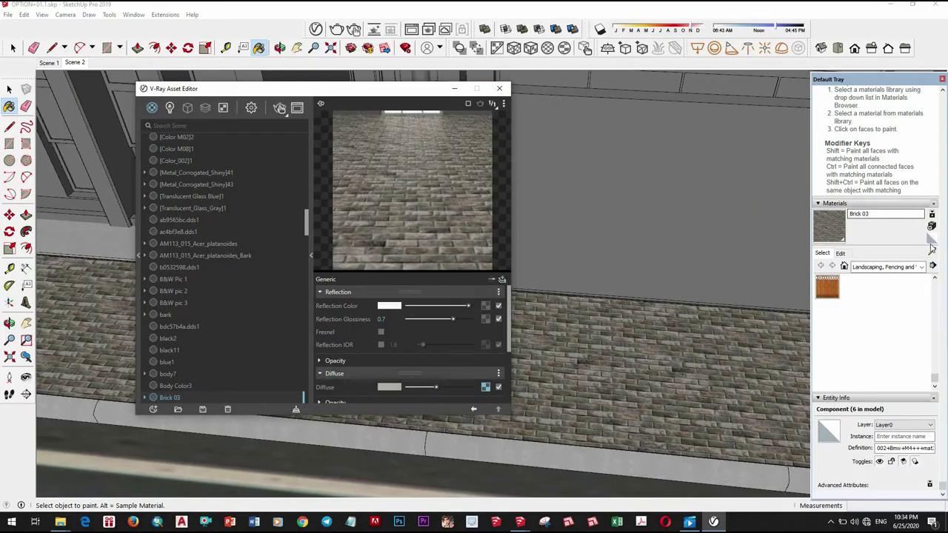
# Step: Sample the Concrete 01 material from the paving in front of the planter and raise its reflection colour to white
pyautogui.scroll(-5, 748, 307)
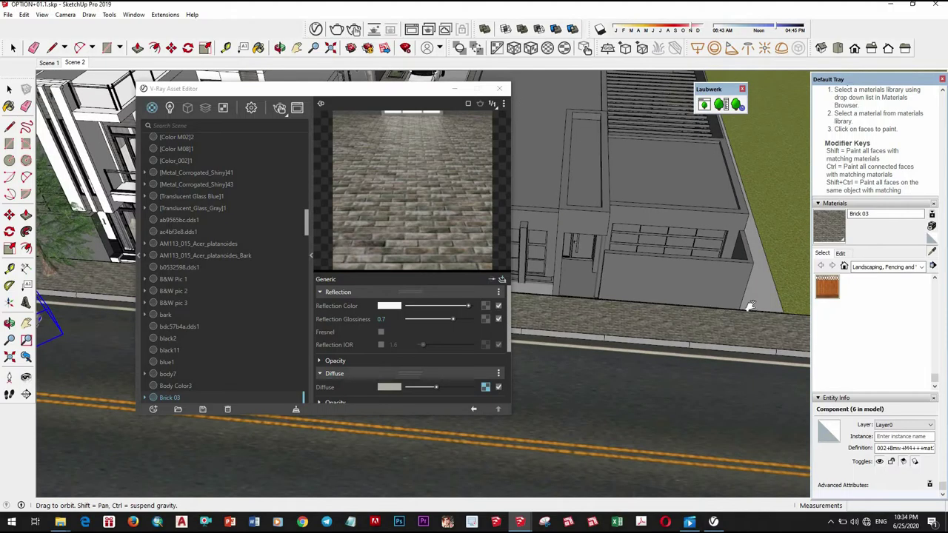
pyautogui.keyDown('shift'); pyautogui.moveTo(621, 299); pyautogui.dragTo(770, 317, button='middle'); pyautogui.keyUp('shift')
pyautogui.keyDown('shift'); pyautogui.moveTo(582, 291); pyautogui.dragTo(731, 313, button='middle'); pyautogui.keyUp('shift')
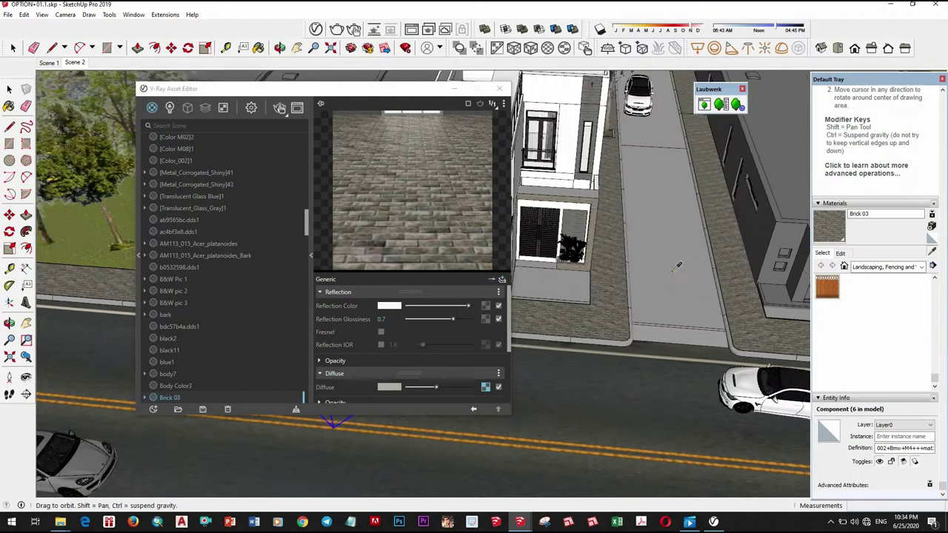
pyautogui.scroll(5, 696, 300)
pyautogui.moveTo(578, 265)
pyautogui.keyDown('shift'); pyautogui.mouseDown(button='middle')
pyautogui.moveTo(709, 309)
pyautogui.moveTo(709, 359)
pyautogui.moveTo(677, 292)
pyautogui.mouseUp(button='middle'); pyautogui.keyUp('shift')
pyautogui.scroll(2, 677, 292)
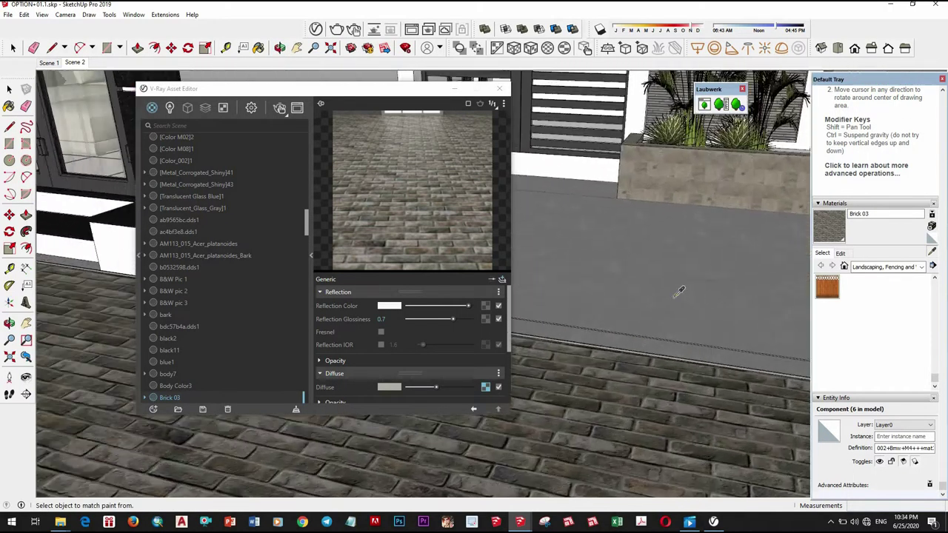
pyautogui.click(686, 306)
pyautogui.click(471, 306)
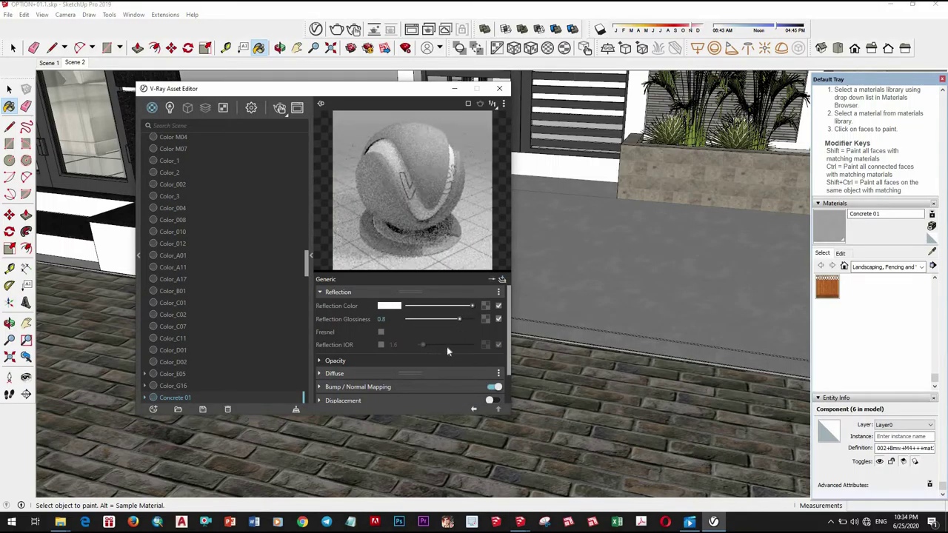
# Step: Copy the Concrete 01 diffuse texture and open the material's bump mapping settings
pyautogui.scroll(-2, 385, 348)
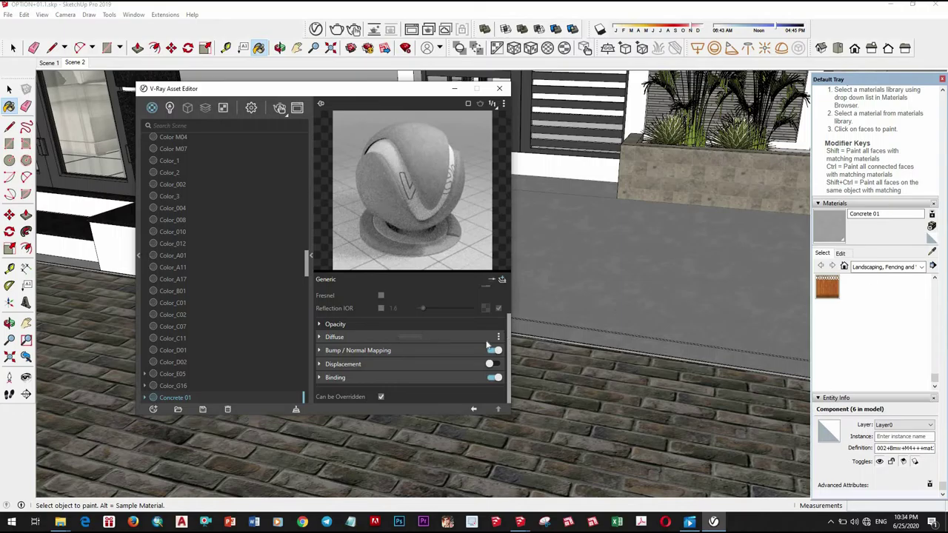
pyautogui.moveTo(702, 330); pyautogui.dragTo(656, 415, button='middle')
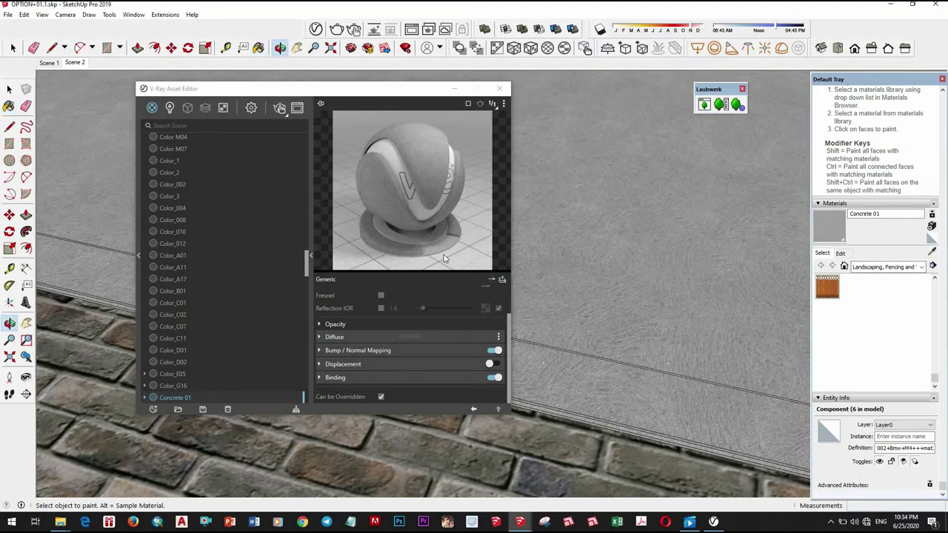
pyautogui.click(394, 338)
pyautogui.rightClick(481, 351)
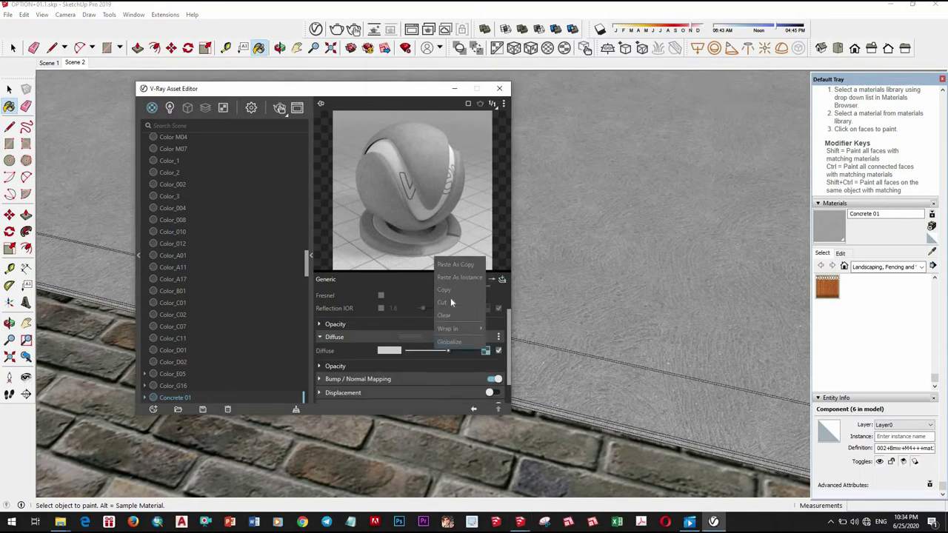
pyautogui.click(447, 289)
pyautogui.click(429, 378)
pyautogui.scroll(-2, 467, 363)
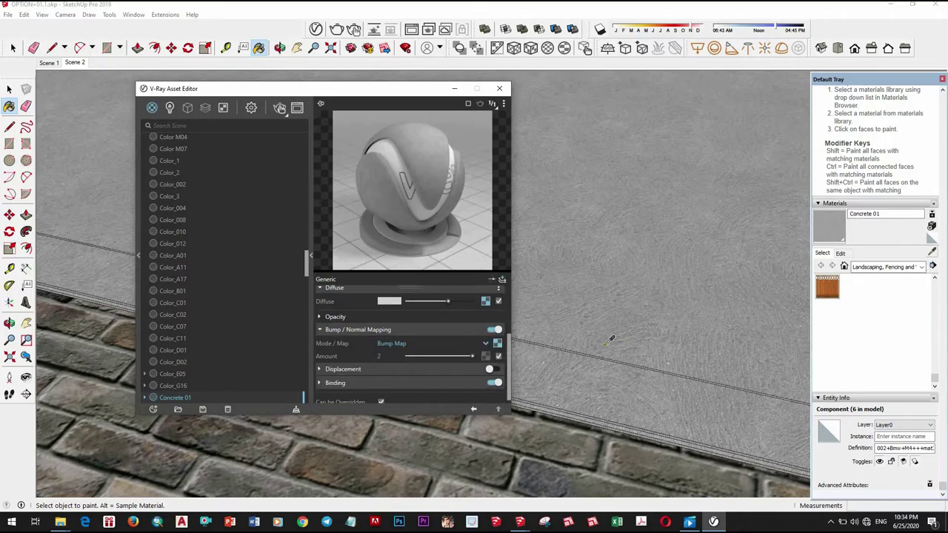
# Step: Sample the Stonewall material from the planter, set its reflection glossiness to 0.8 and slightly darken its reflection colour
pyautogui.scroll(-4, 593, 232)
pyautogui.moveTo(592, 232); pyautogui.dragTo(736, 248, button='middle')
pyautogui.scroll(3, 736, 248)
pyautogui.click(736, 248)
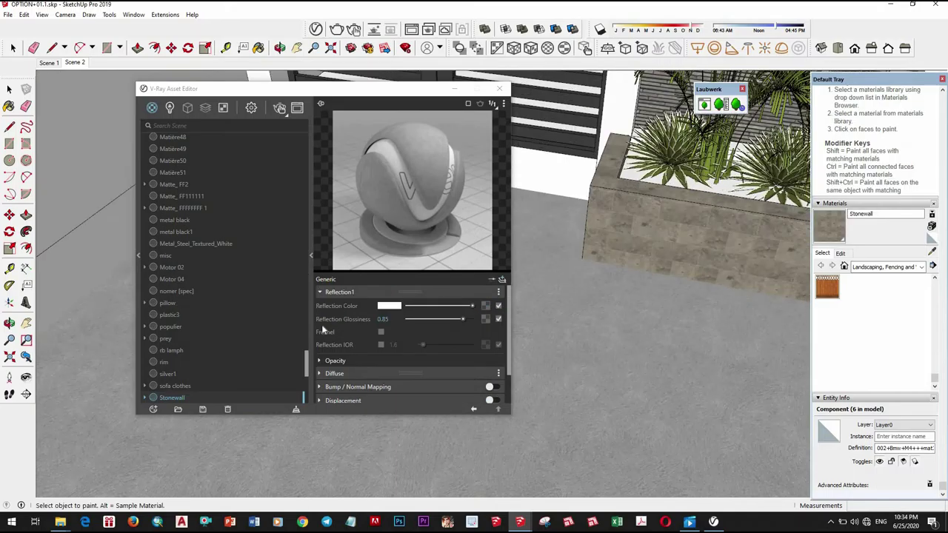
pyautogui.click(457, 319)
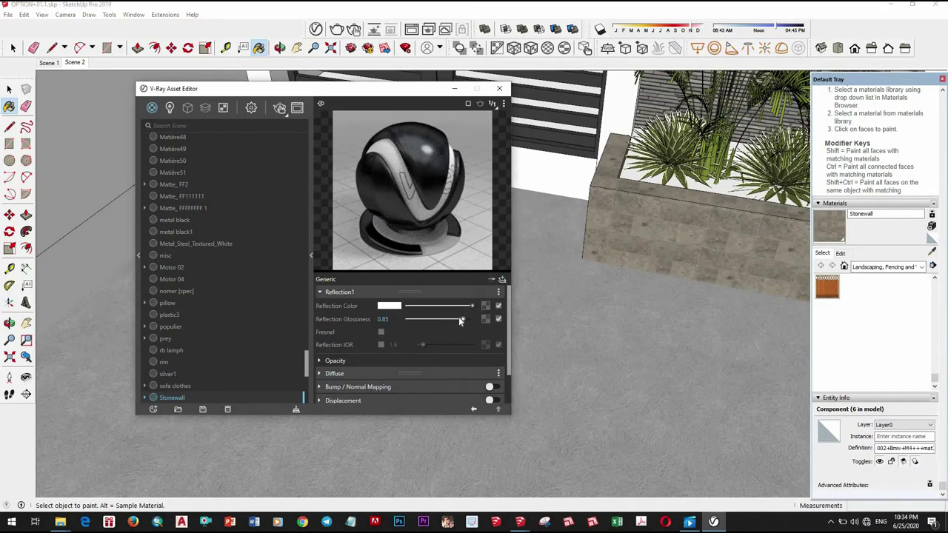
pyautogui.click(459, 318)
pyautogui.click(469, 305)
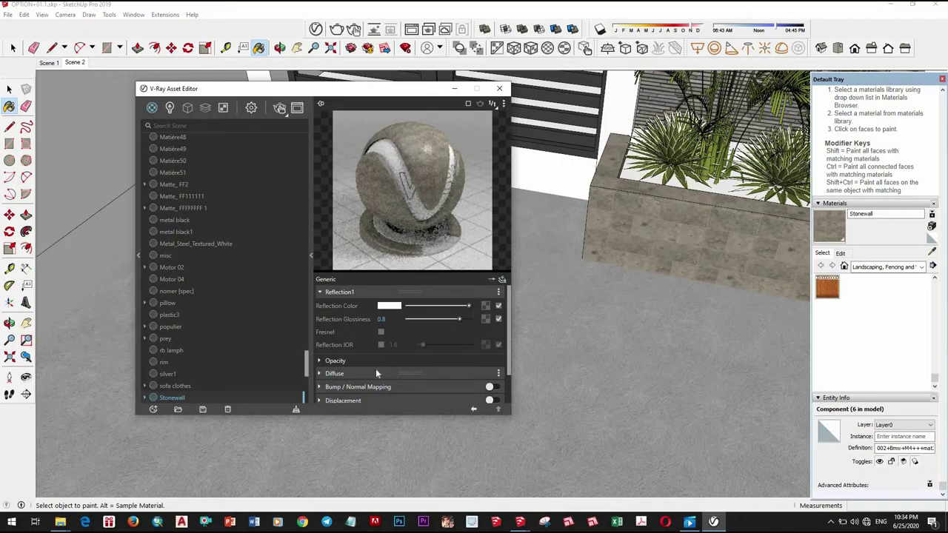
# Step: Copy the Stonewall material's diffuse texture into its bump map and set the bump amount to 2
pyautogui.click(375, 374)
pyautogui.rightClick(485, 388)
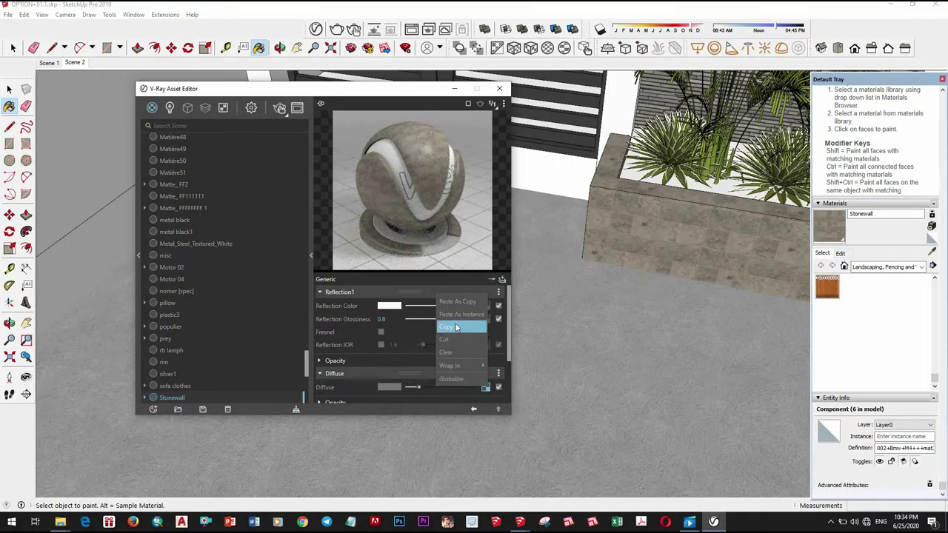
pyautogui.click(454, 329)
pyautogui.scroll(-1, 420, 366)
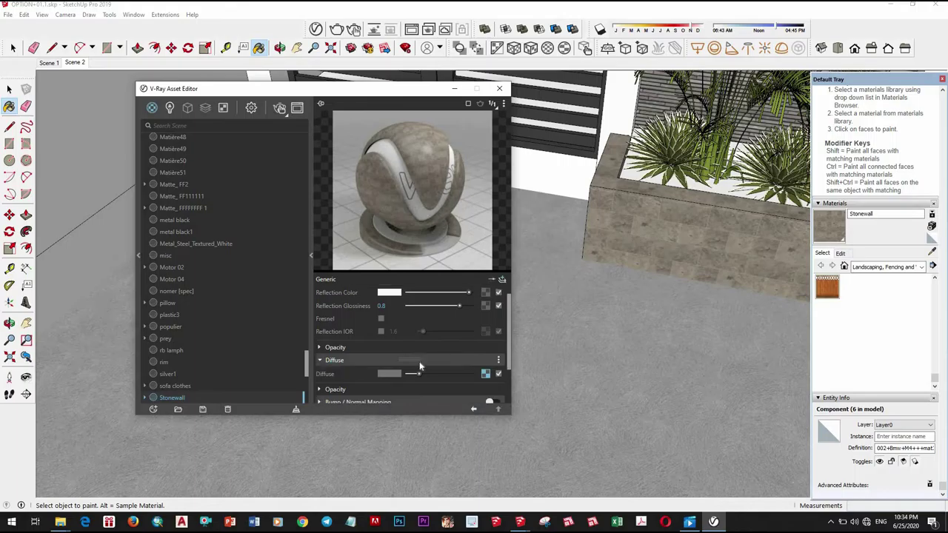
pyautogui.scroll(-4, 420, 366)
pyautogui.click(358, 350)
pyautogui.click(494, 350)
pyautogui.rightClick(494, 365)
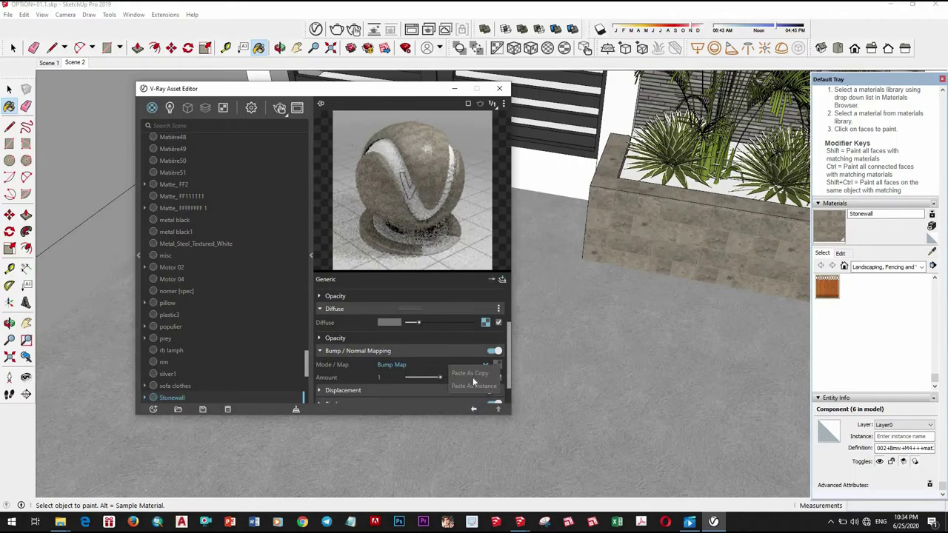
pyautogui.click(474, 384)
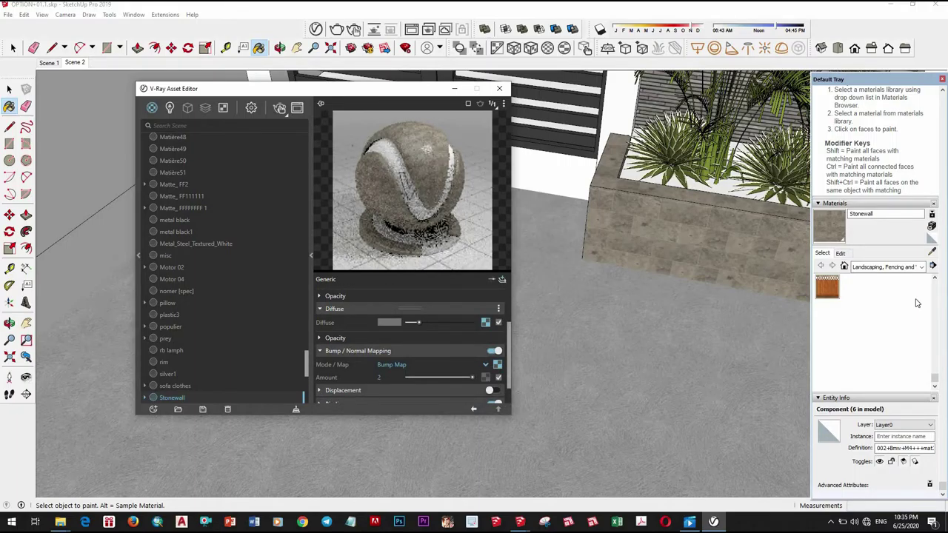
# Step: Sample the metal black1 material from the louvred gate and set its reflection glossiness to 0.8
pyautogui.click(932, 254)
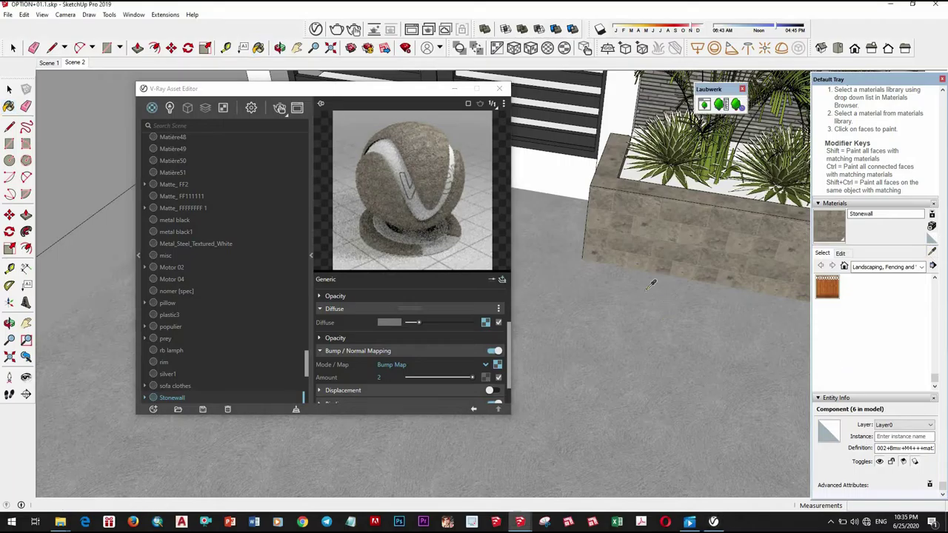
pyautogui.scroll(-1, 694, 337)
pyautogui.moveTo(694, 337); pyautogui.dragTo(589, 289, button='middle')
pyautogui.scroll(2, 590, 288)
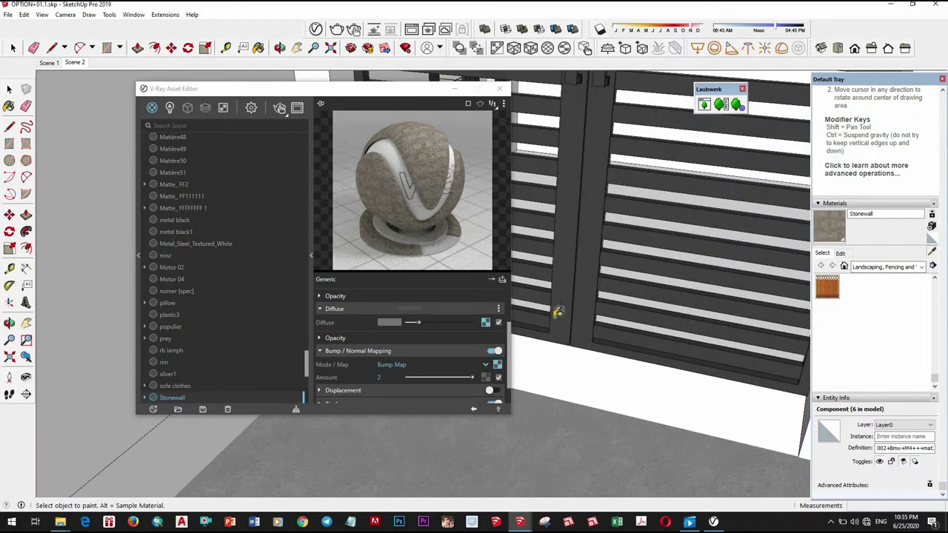
pyautogui.keyDown('alt'); pyautogui.click(586, 289); pyautogui.keyUp('alt')
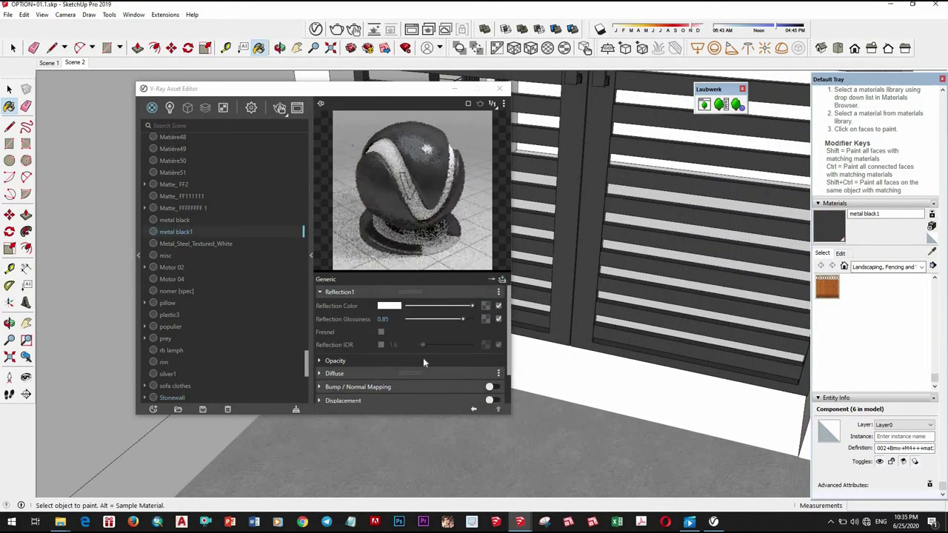
pyautogui.click(376, 374)
pyautogui.scroll(-1, 444, 341)
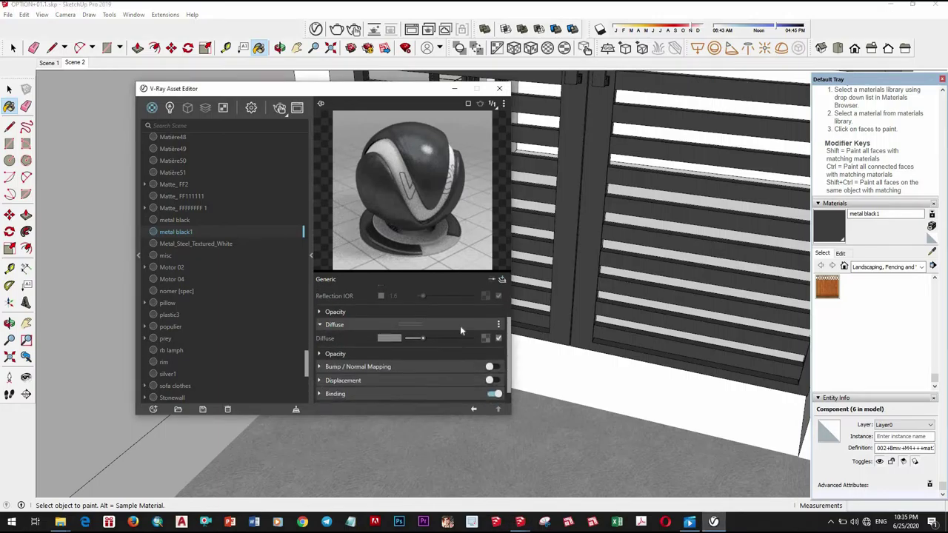
pyautogui.scroll(1, 462, 326)
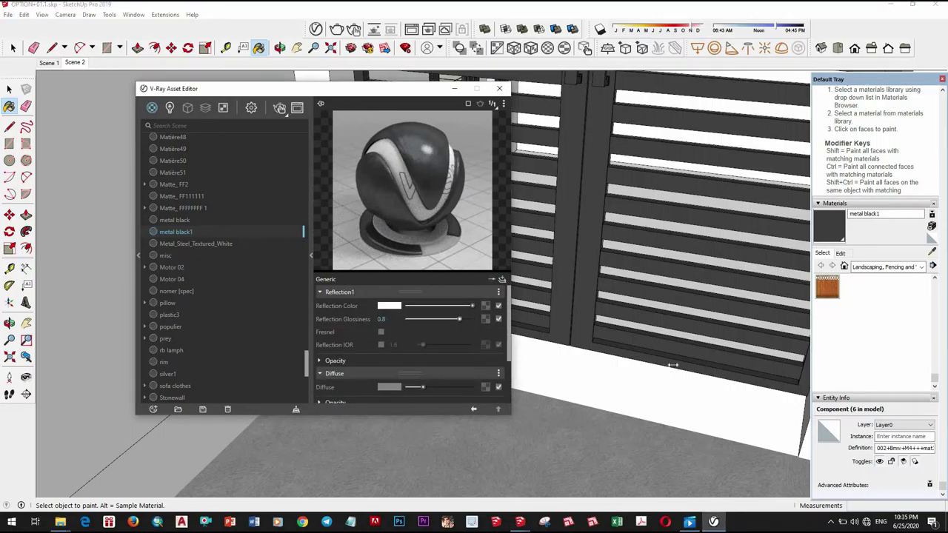
# Step: Sample the MARBLE 01 material from the black stone beside the glass doors and copy its diffuse texture into its bump map
pyautogui.click(933, 252)
pyautogui.scroll(-6, 630, 271)
pyautogui.moveTo(630, 271)
pyautogui.mouseDown(button='middle')
pyautogui.moveTo(704, 347)
pyautogui.moveTo(682, 324)
pyautogui.mouseUp(button='middle')
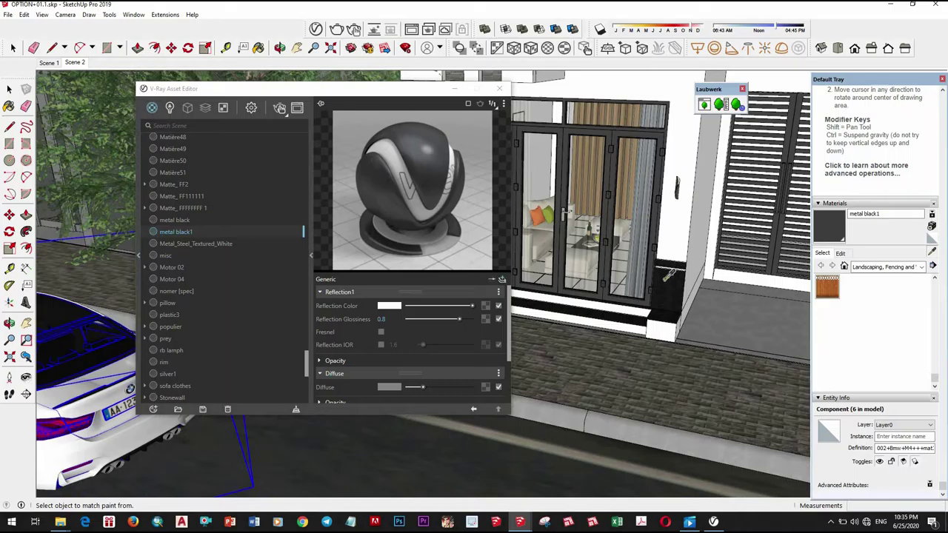
pyautogui.click(664, 292)
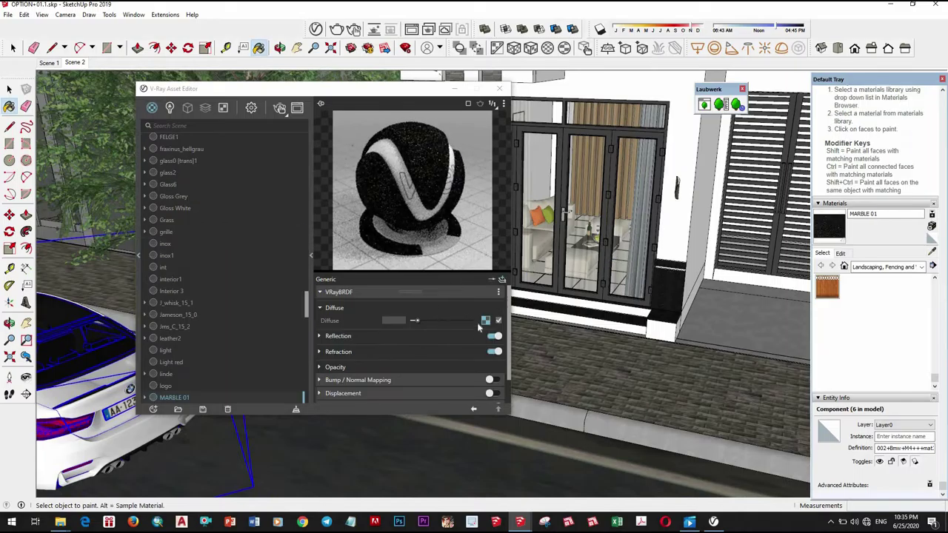
pyautogui.click(486, 320)
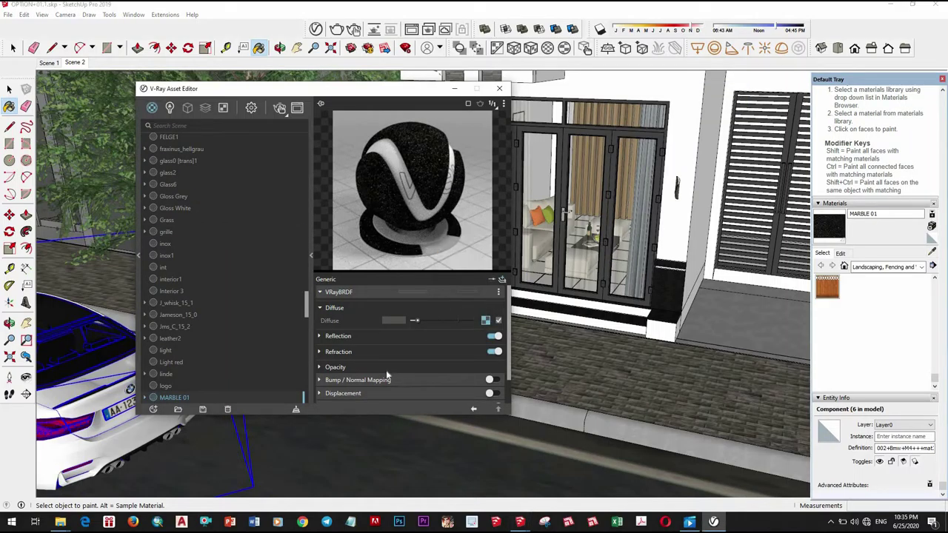
pyautogui.click(490, 379)
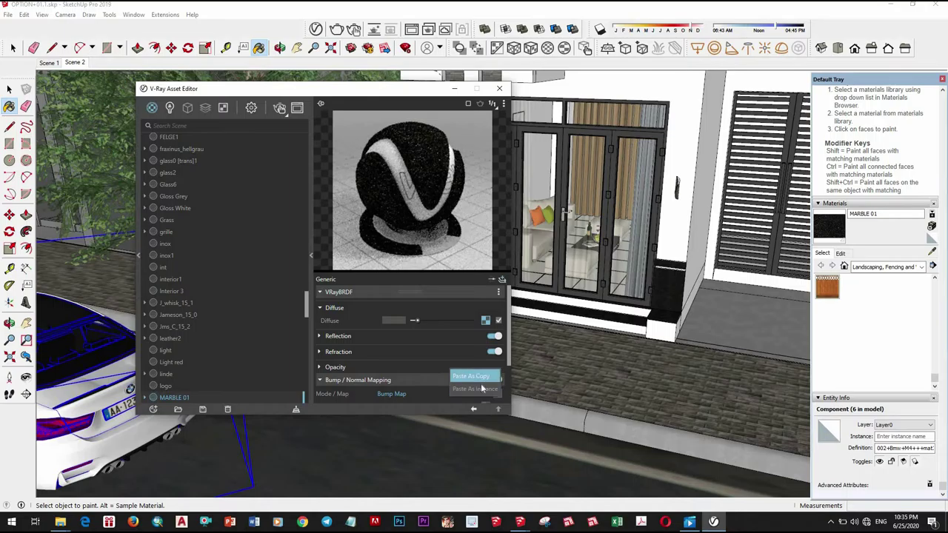
pyautogui.scroll(-2, 461, 355)
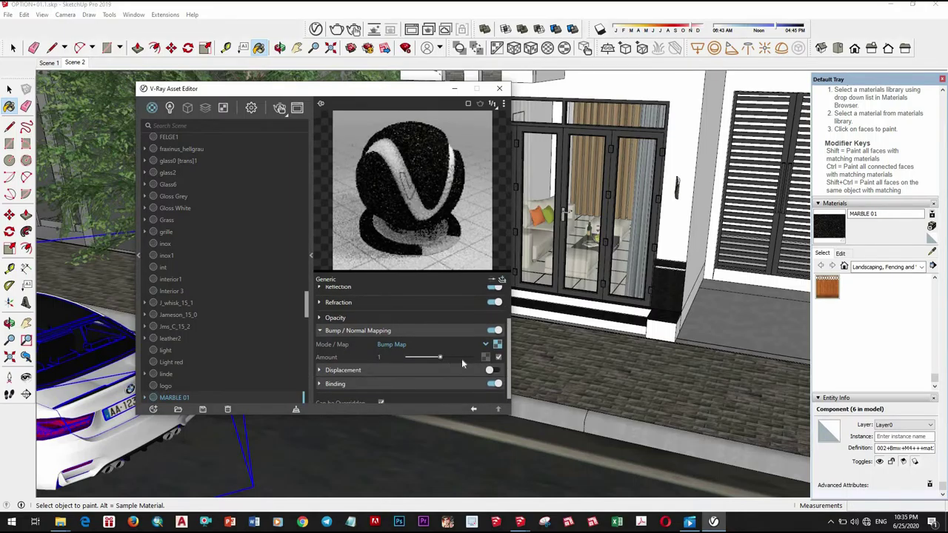
# Step: Raise the MARBLE 01 reflection colour to near white and set its reflection glossiness to 0.75
pyautogui.scroll(4, 403, 333)
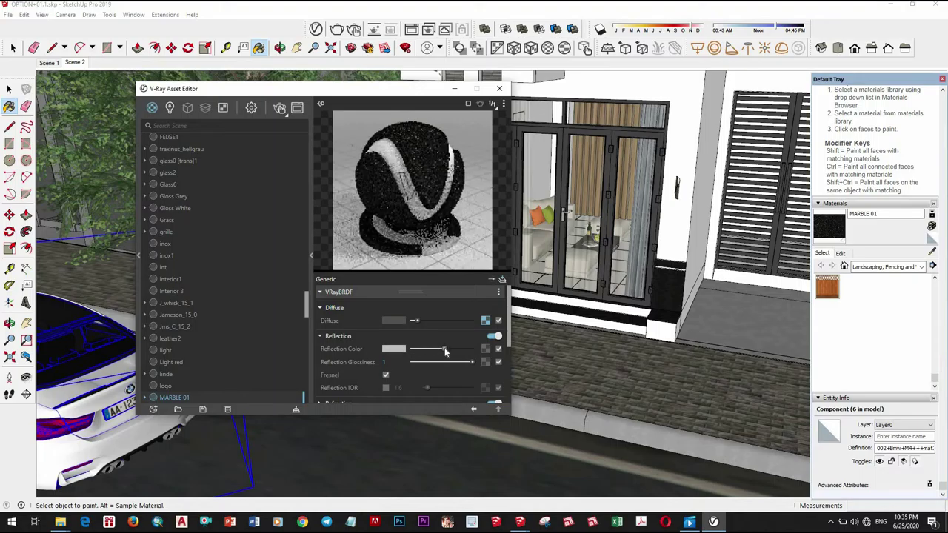
pyautogui.moveTo(461, 351)
pyautogui.mouseDown()
pyautogui.moveTo(466, 363)
pyautogui.moveTo(457, 362)
pyautogui.mouseUp()
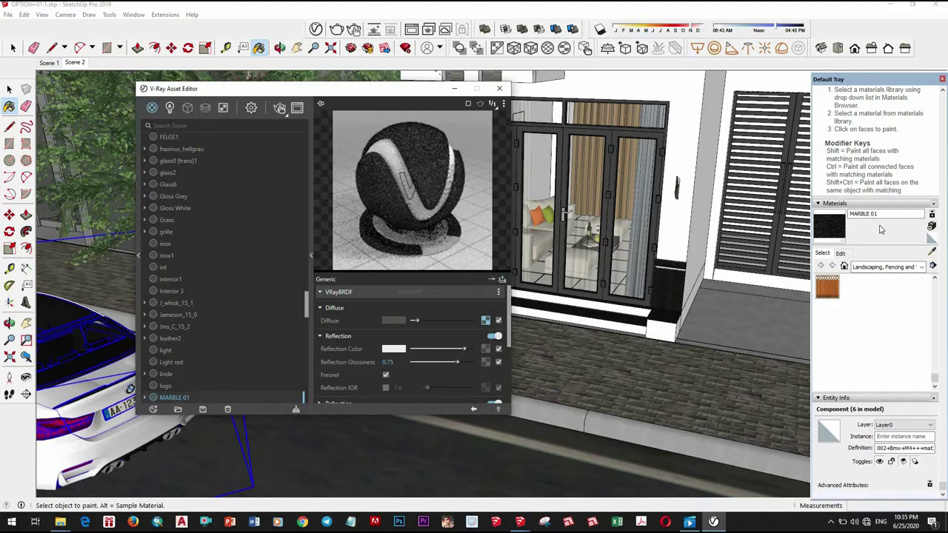
# Step: Sample the inox material from the door handle, raise its reflection colour to white and enable a reflection IOR of 2
pyautogui.click(931, 251)
pyautogui.scroll(4, 620, 317)
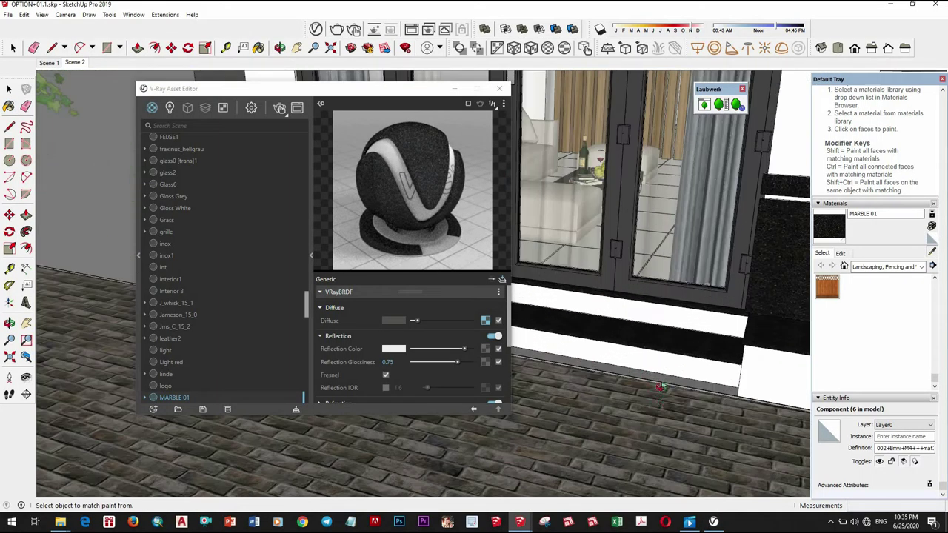
pyautogui.moveTo(663, 386)
pyautogui.mouseDown(button='middle')
pyautogui.moveTo(670, 393)
pyautogui.moveTo(673, 380)
pyautogui.mouseUp(button='middle')
pyautogui.scroll(4, 672, 379)
pyautogui.press('b')
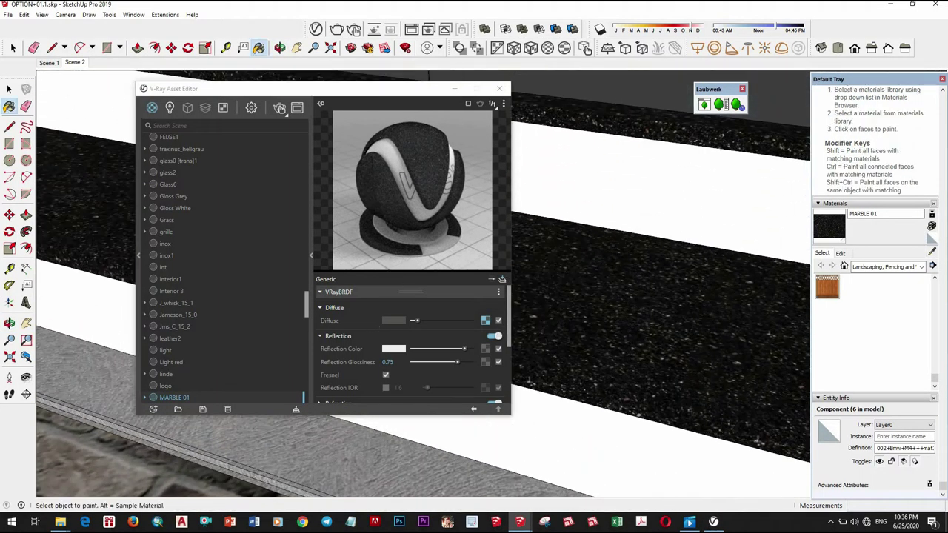
pyautogui.scroll(-5, 622, 284)
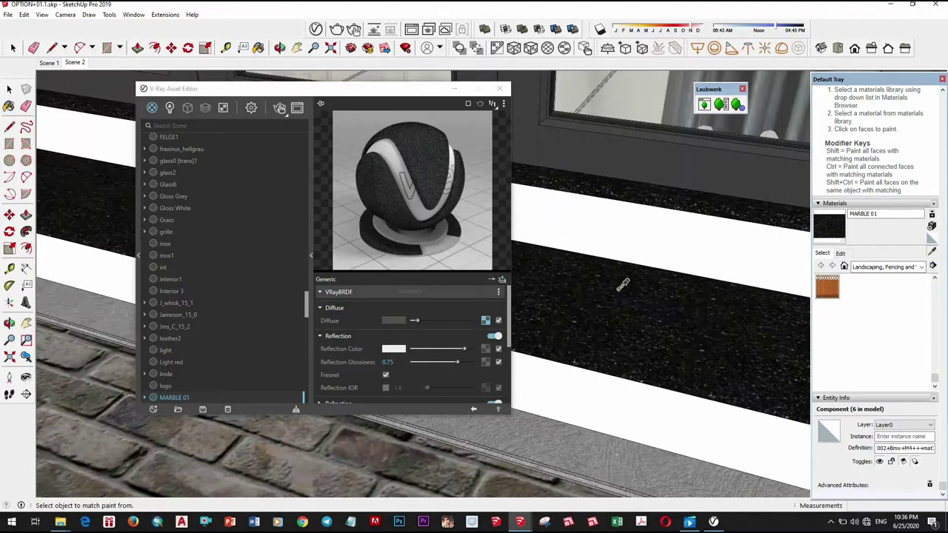
pyautogui.moveTo(622, 283)
pyautogui.mouseDown(button='middle')
pyautogui.moveTo(592, 311)
pyautogui.moveTo(557, 198)
pyautogui.moveTo(635, 276)
pyautogui.mouseUp(button='middle')
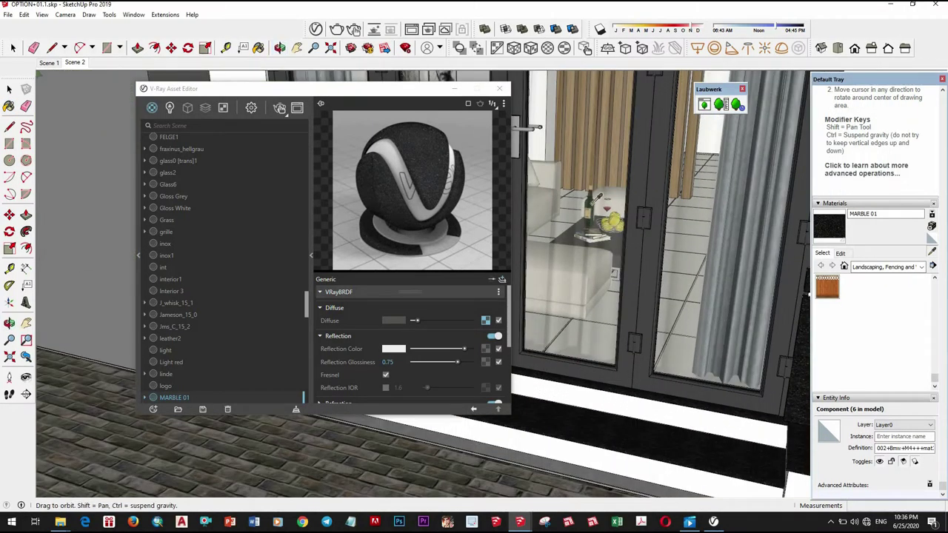
pyautogui.scroll(4, 635, 276)
pyautogui.keyDown('alt'); pyautogui.click(605, 216); pyautogui.keyUp('alt')
pyautogui.moveTo(464, 305); pyautogui.dragTo(472, 305)
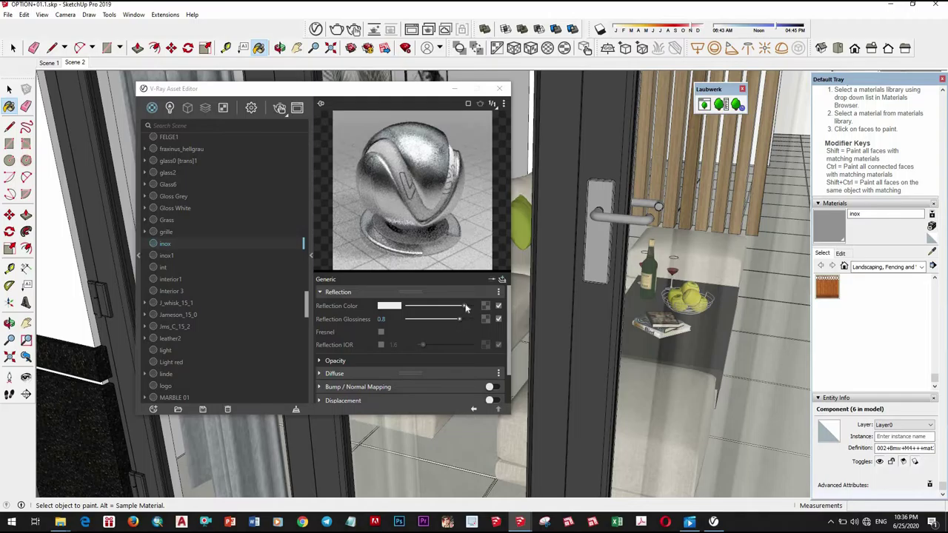
pyautogui.click(381, 345)
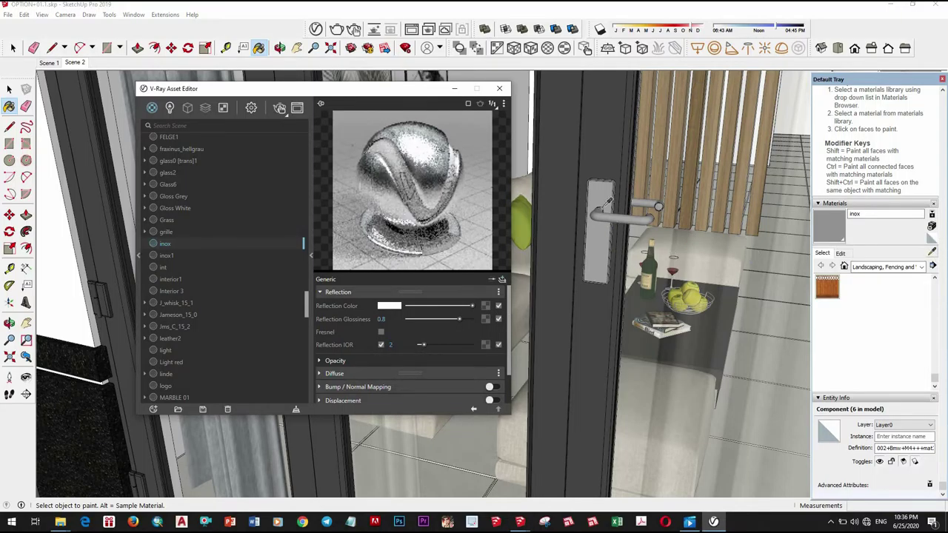
# Step: Sample metal black1 from the door frame and Glass6 from the door glass, raising the Glass6 reflection colour to white
pyautogui.click(932, 251)
pyautogui.click(576, 282)
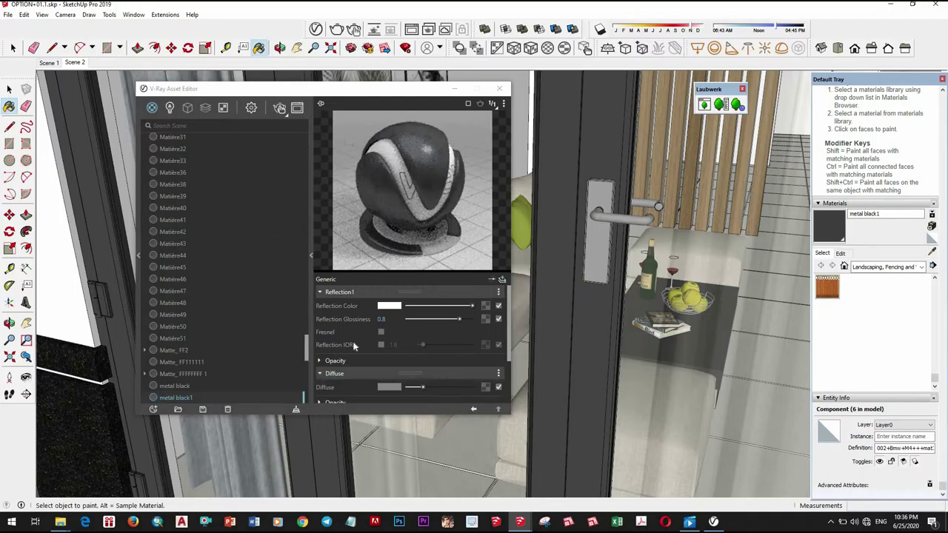
pyautogui.click(931, 252)
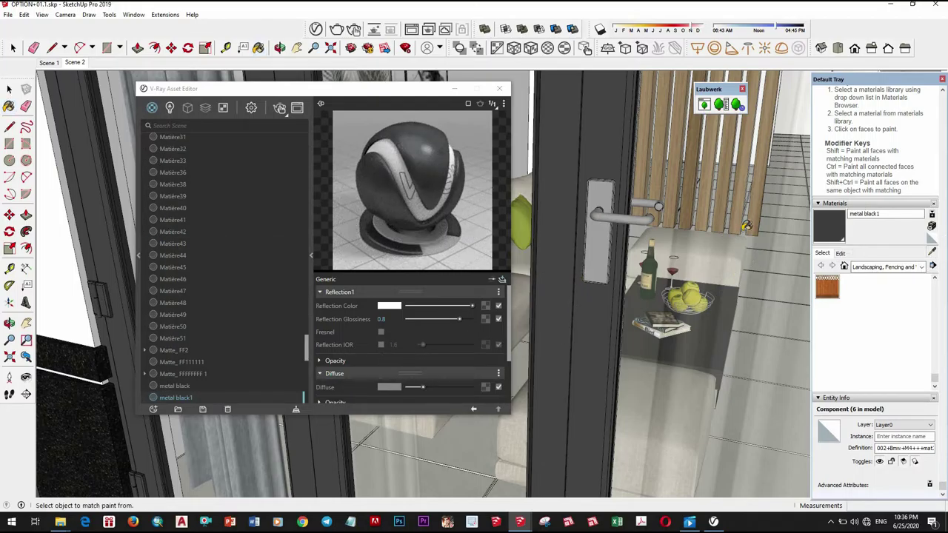
pyautogui.click(744, 255)
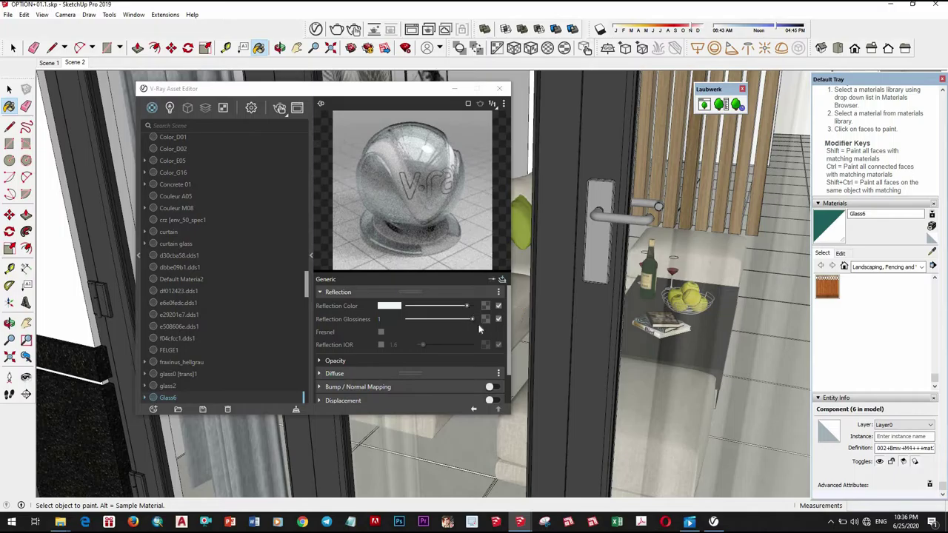
pyautogui.moveTo(466, 306); pyautogui.dragTo(475, 305)
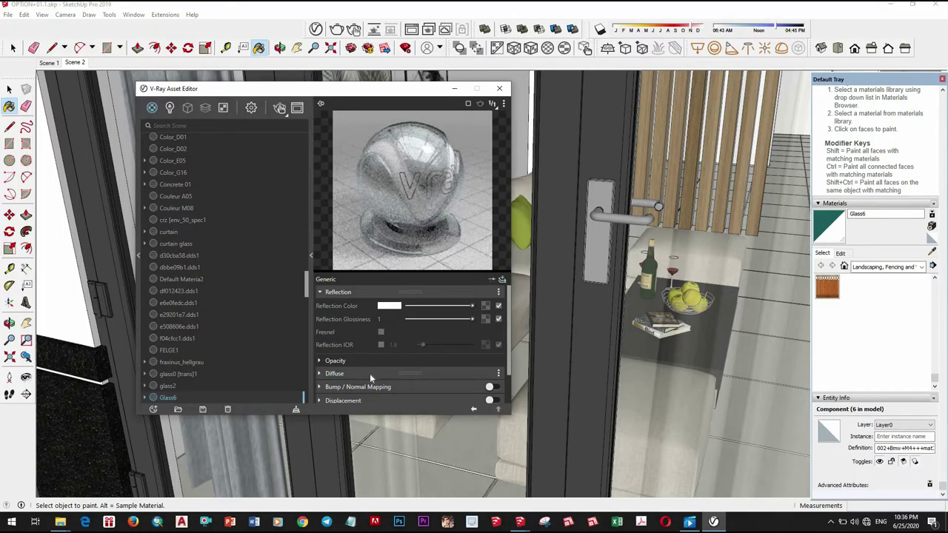
# Step: Add a Refraction layer to the Glass6 material and check the glass on the house facade
pyautogui.scroll(-2, 371, 378)
pyautogui.scroll(2, 430, 357)
pyautogui.click(503, 279)
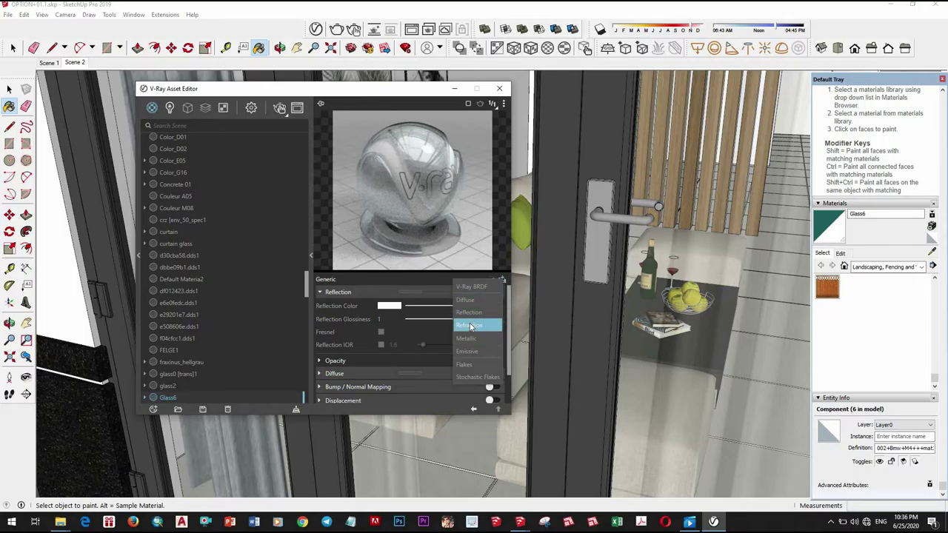
pyautogui.click(470, 326)
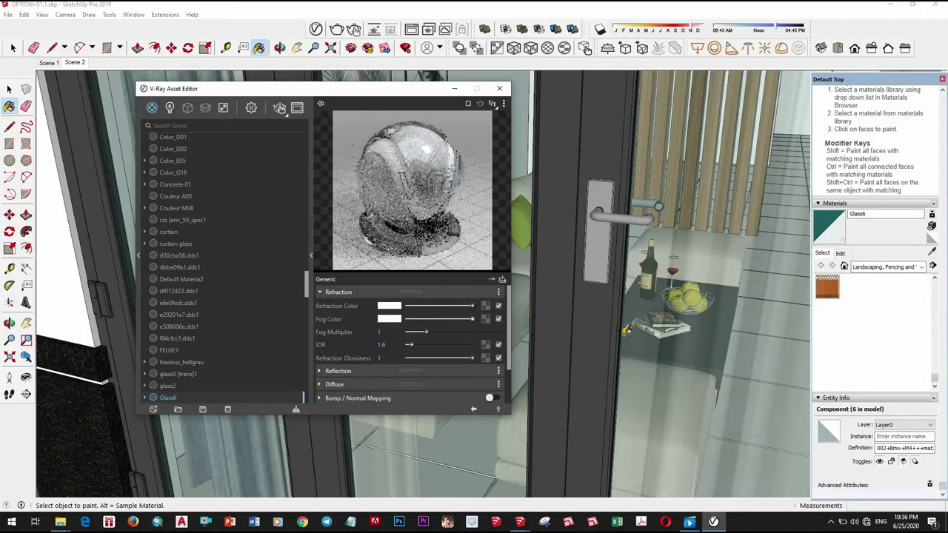
pyautogui.scroll(-3, 626, 330)
pyautogui.scroll(-6, 634, 251)
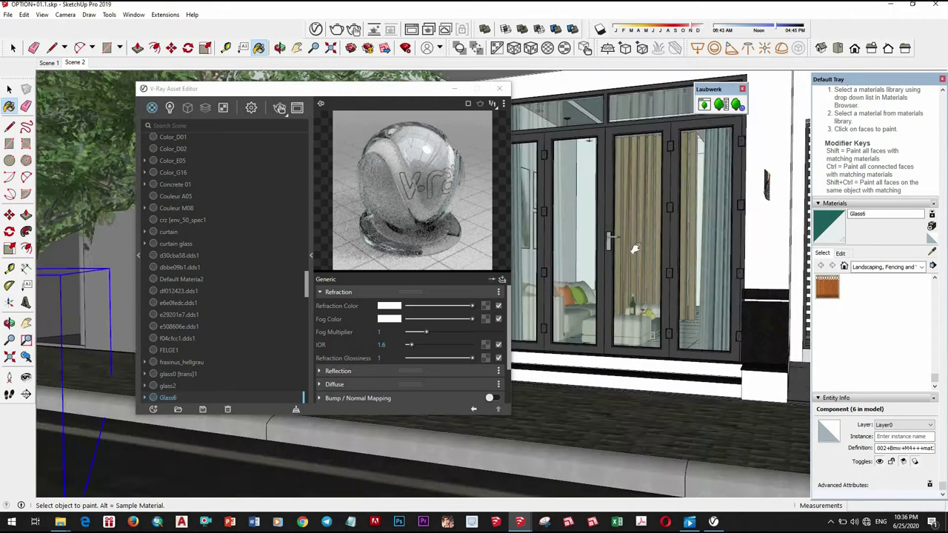
pyautogui.moveTo(634, 252)
pyautogui.mouseDown(button='middle')
pyautogui.moveTo(622, 262)
pyautogui.moveTo(630, 279)
pyautogui.moveTo(605, 355)
pyautogui.moveTo(655, 211)
pyautogui.mouseUp(button='middle')
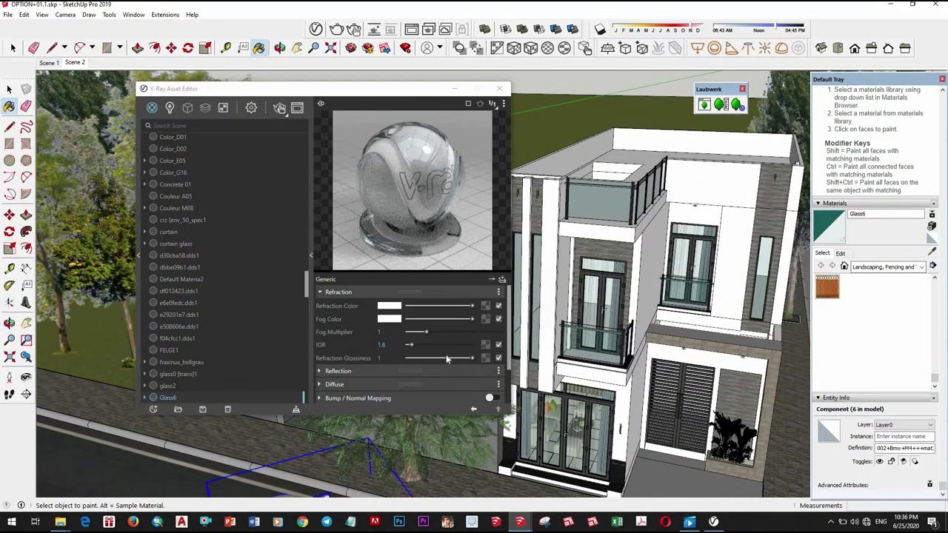
# Step: Try a black diffuse colour on the Glass6 material and undo the change
pyautogui.scroll(-2, 453, 333)
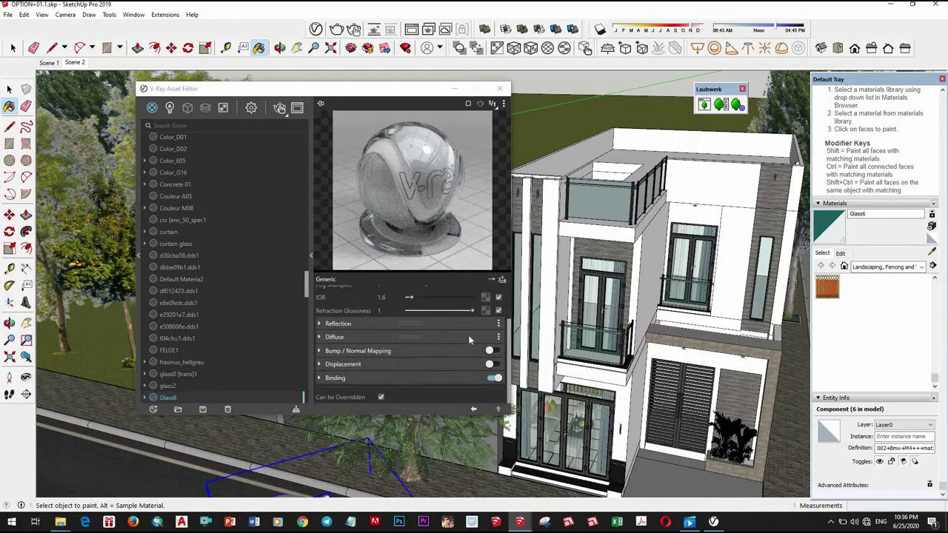
pyautogui.press('alt')
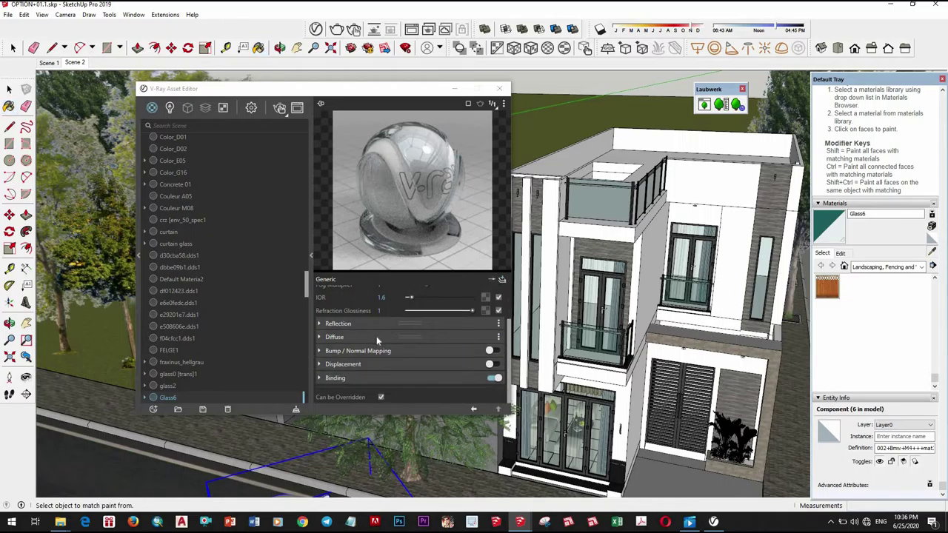
pyautogui.click(377, 336)
pyautogui.keyDown('alt'); pyautogui.click(614, 332); pyautogui.keyUp('alt')
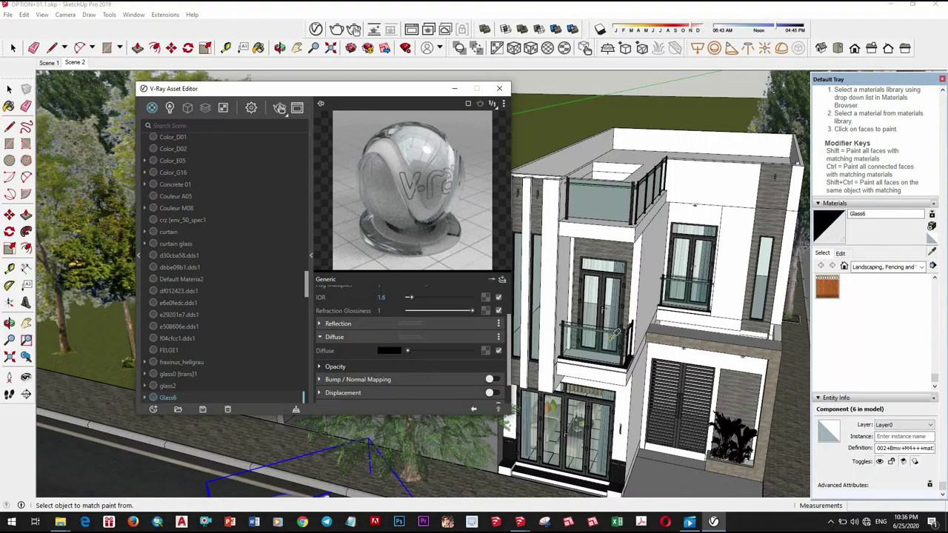
pyautogui.moveTo(614, 333)
pyautogui.mouseDown(button='middle')
pyautogui.moveTo(568, 315)
pyautogui.moveTo(607, 293)
pyautogui.moveTo(598, 282)
pyautogui.moveTo(601, 304)
pyautogui.mouseUp(button='middle')
pyautogui.scroll(-2, 607, 306)
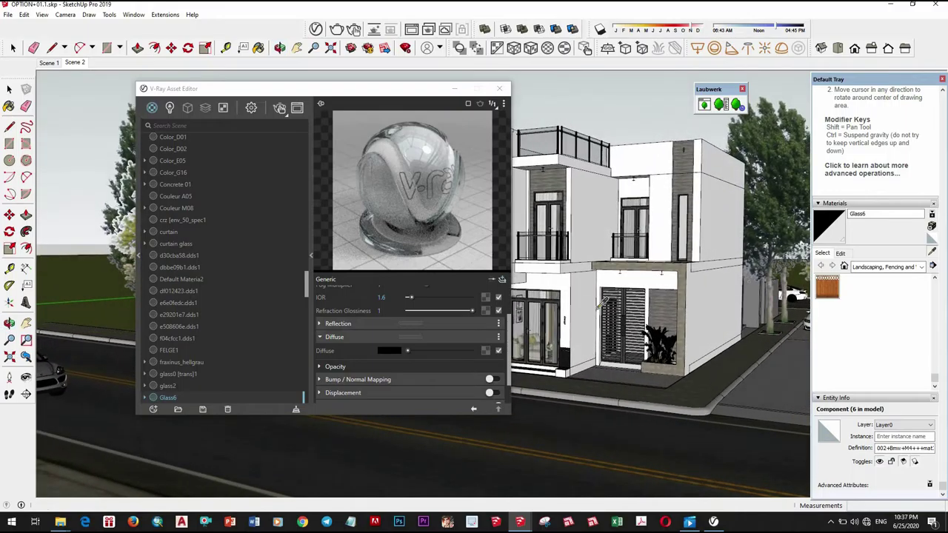
pyautogui.hotkey('ctrl', 'z')
pyautogui.moveTo(586, 346); pyautogui.dragTo(629, 308, button='middle')
pyautogui.scroll(2, 610, 321)
pyautogui.scroll(-2, 626, 306)
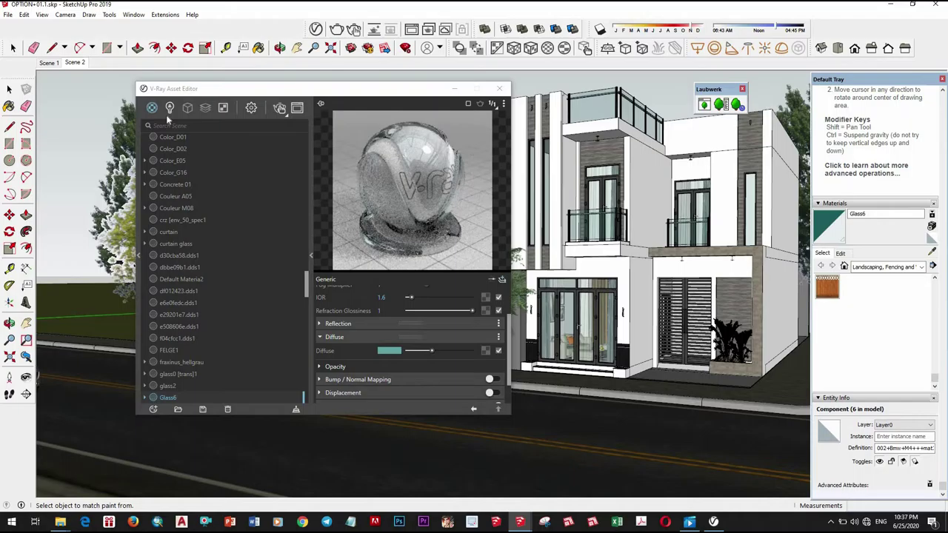
# Step: Run an interactive test render of the Scene 2 view and inspect the house up close
pyautogui.click(280, 109)
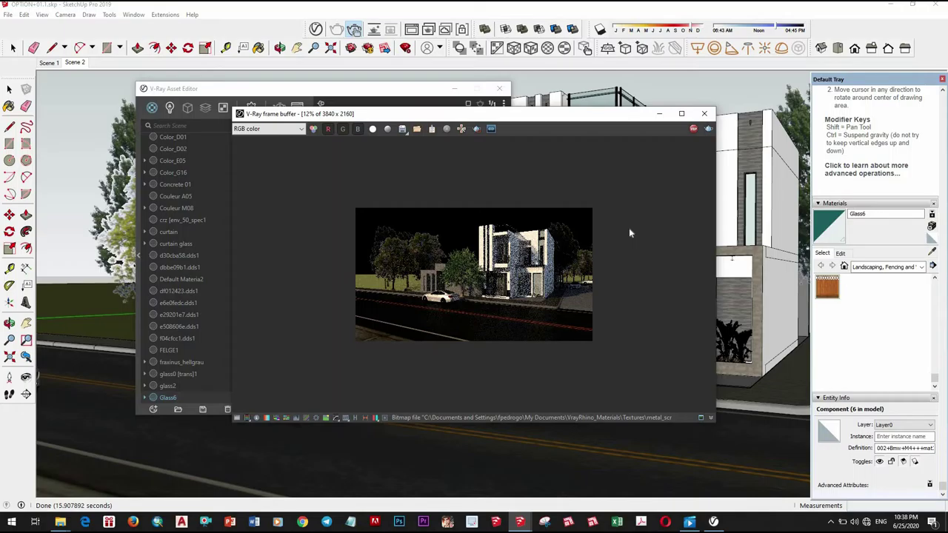
pyautogui.scroll(1, 527, 288)
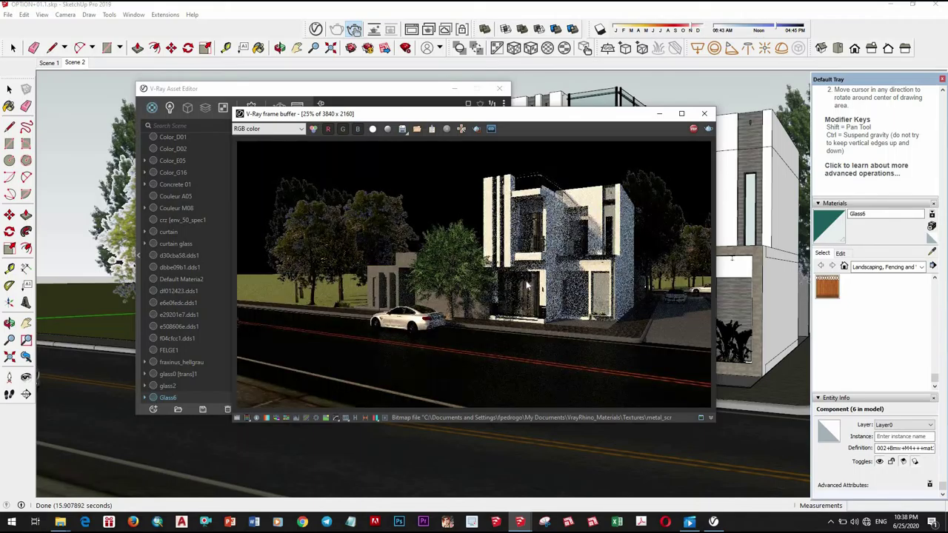
pyautogui.click(706, 115)
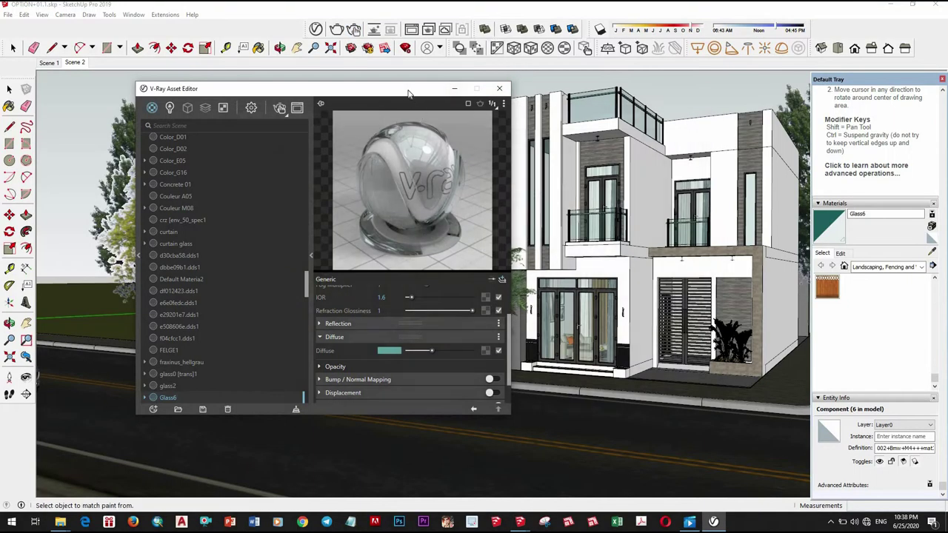
# Step: Place a dome light on the road in front of the house and rotate it about 60 degrees
pyautogui.moveTo(368, 89); pyautogui.dragTo(344, 92)
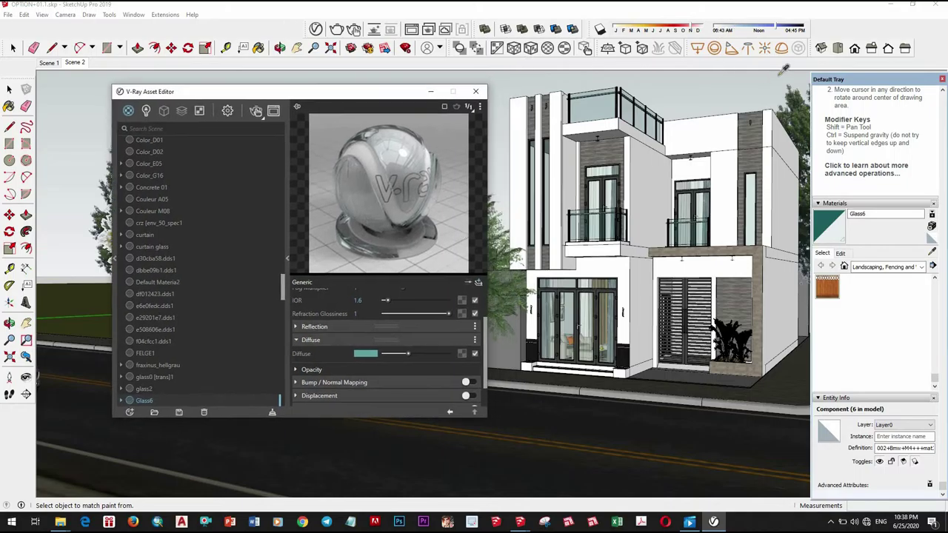
pyautogui.click(706, 297)
pyautogui.press('space')
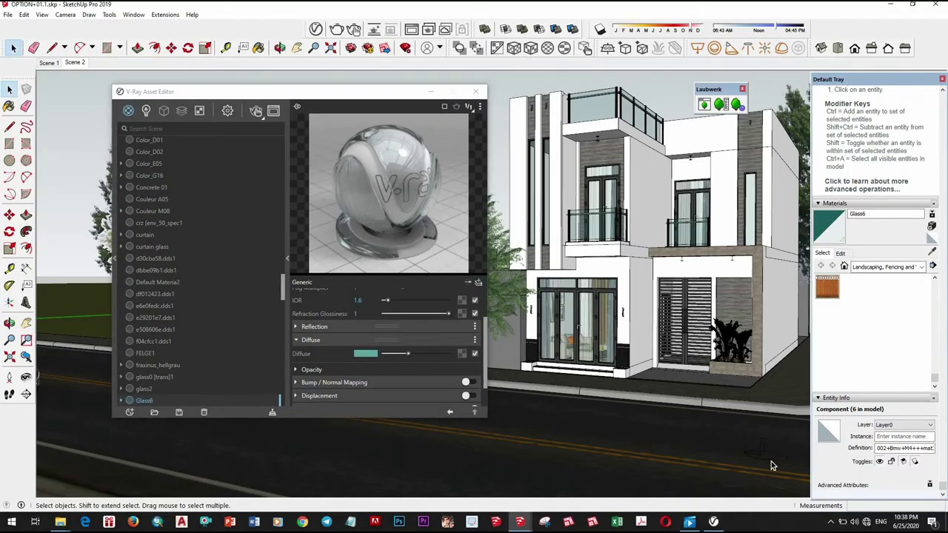
pyautogui.click(771, 453)
pyautogui.press('q')
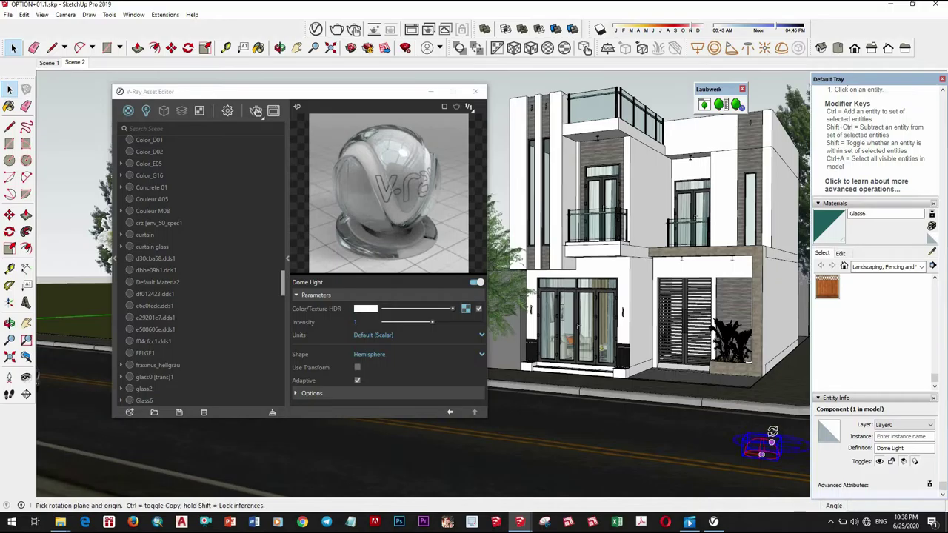
pyautogui.click(793, 437)
pyautogui.click(797, 444)
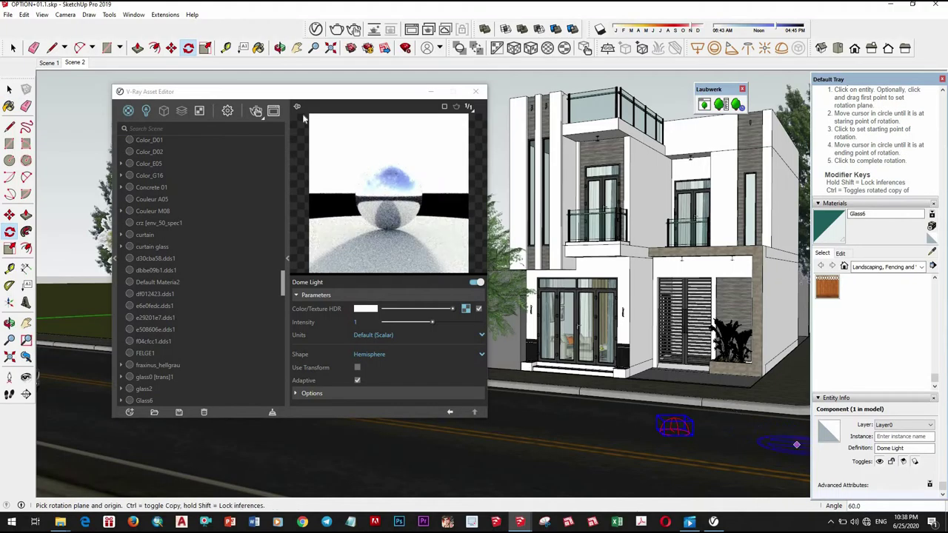
# Step: Load VizPeople_non_commercial_hdr_v1_02.hdr from the villa 1 Map apply folder as the dome light's bitmap texture
pyautogui.click(465, 309)
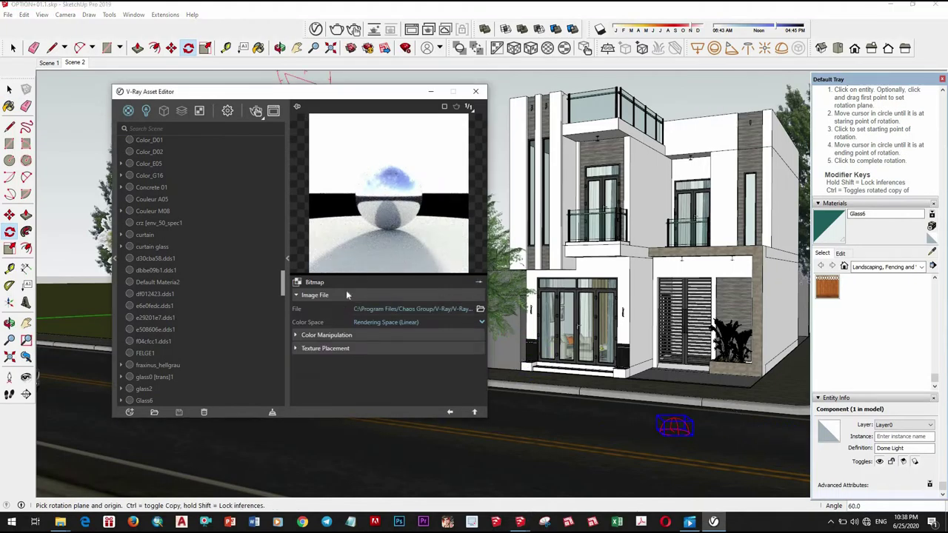
pyautogui.click(300, 284)
pyautogui.click(319, 123)
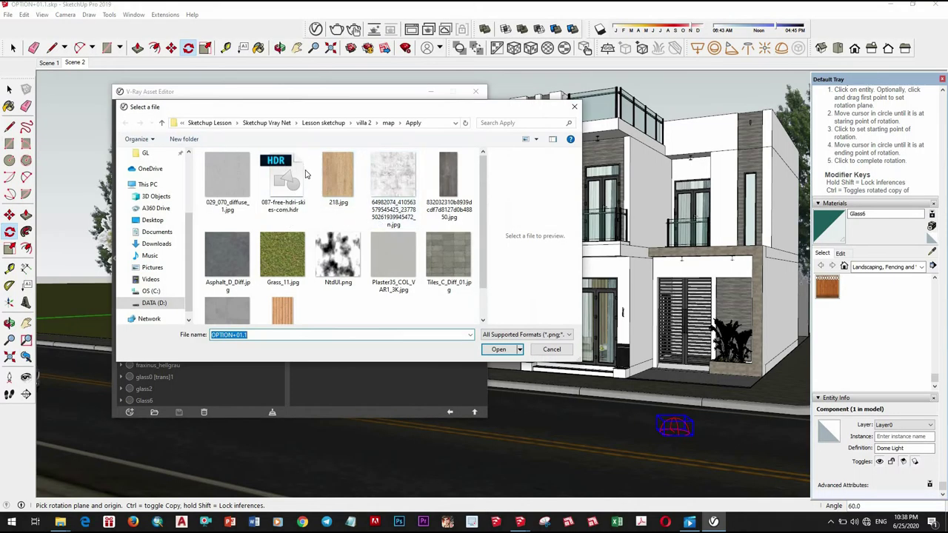
pyautogui.click(323, 123)
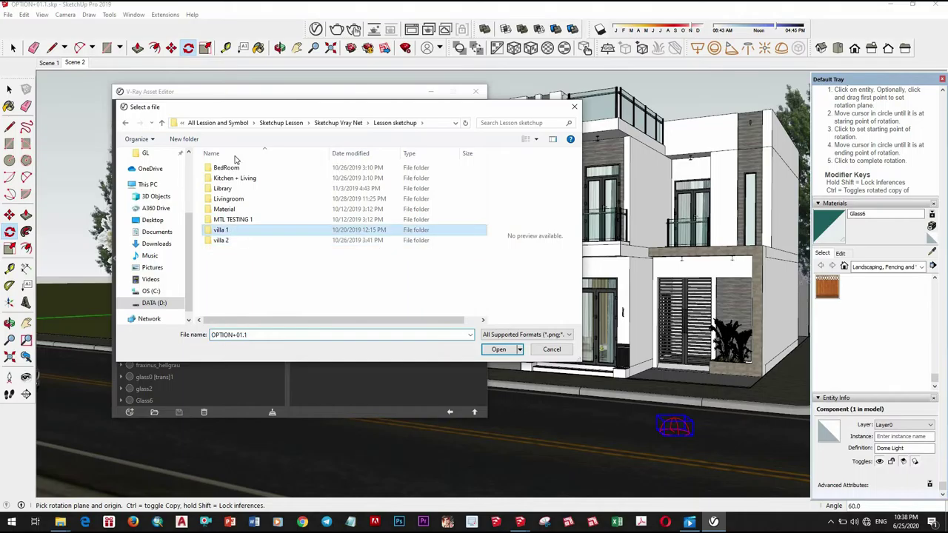
pyautogui.doubleClick(222, 240)
pyautogui.doubleClick(231, 170)
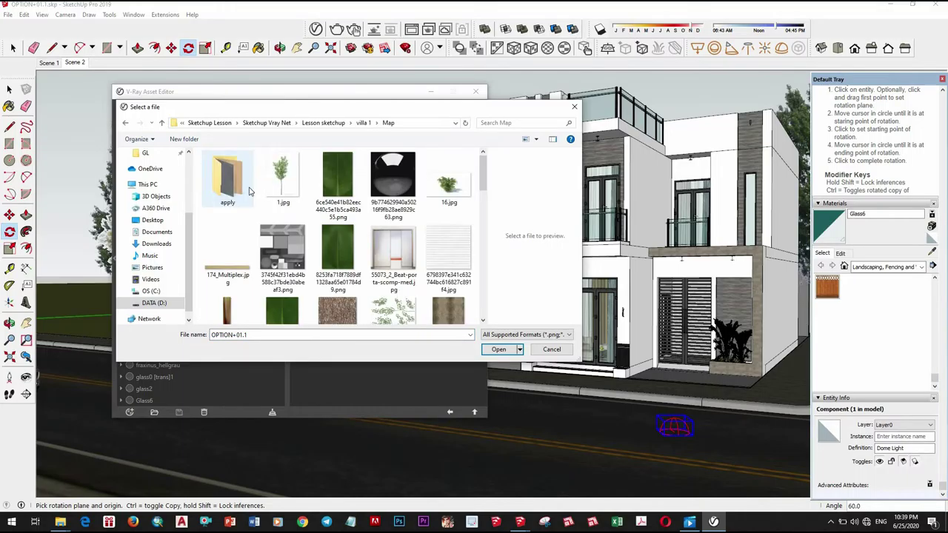
pyautogui.doubleClick(230, 177)
pyautogui.click(245, 252)
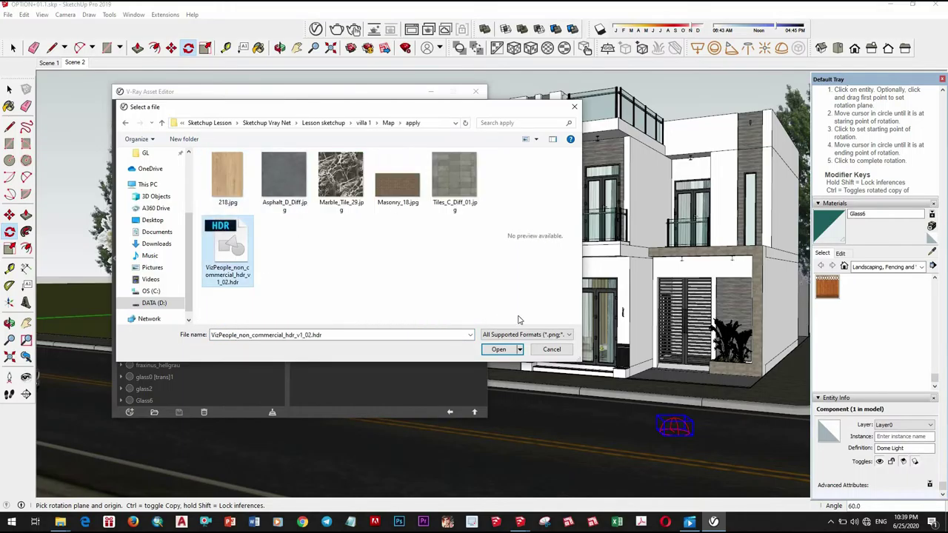
pyautogui.click(499, 350)
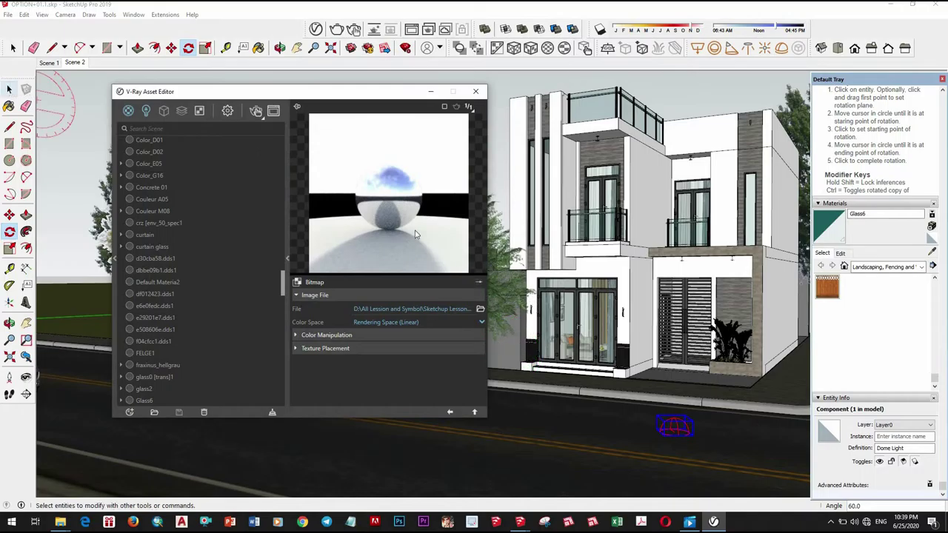
# Step: Set the HDR bitmap's texture placement type to Environment and the dome light's shape to Sphere
pyautogui.click(11, 88)
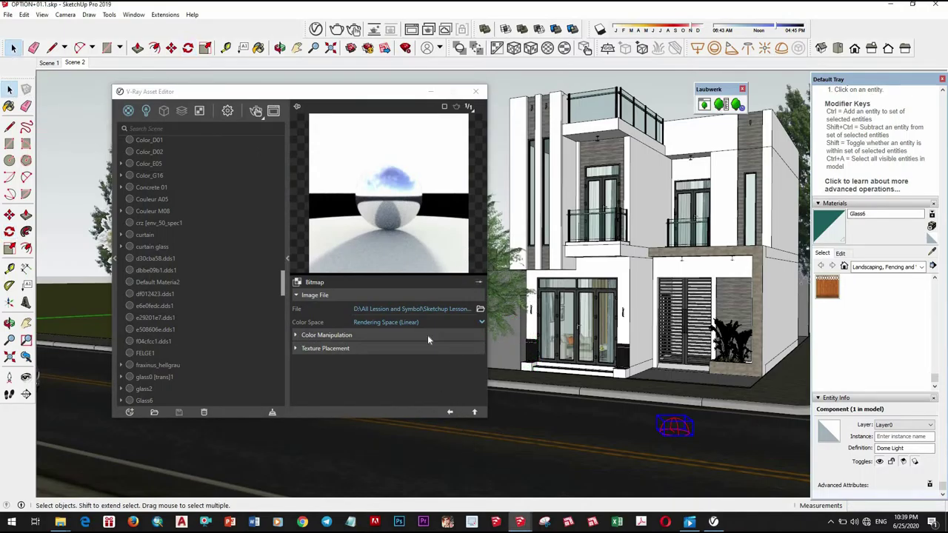
pyautogui.click(475, 412)
pyautogui.click(449, 412)
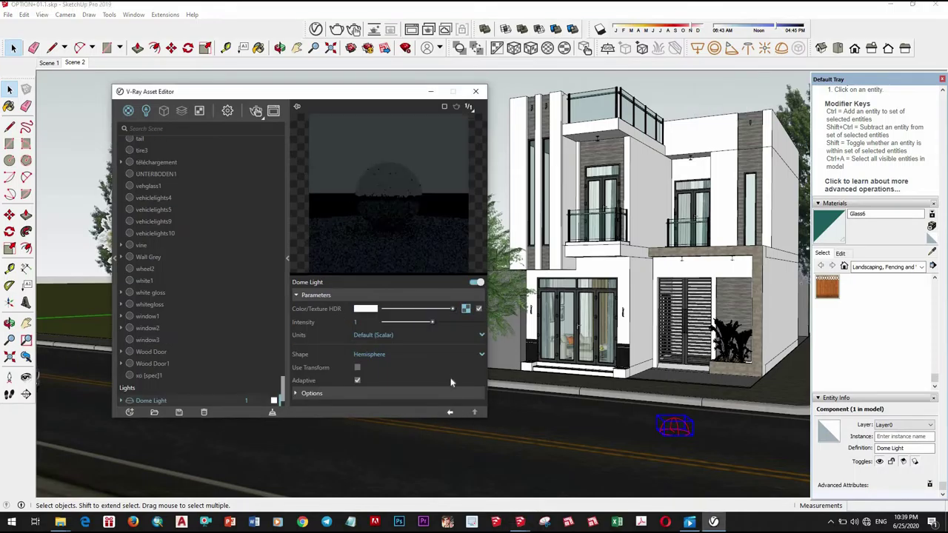
pyautogui.click(392, 348)
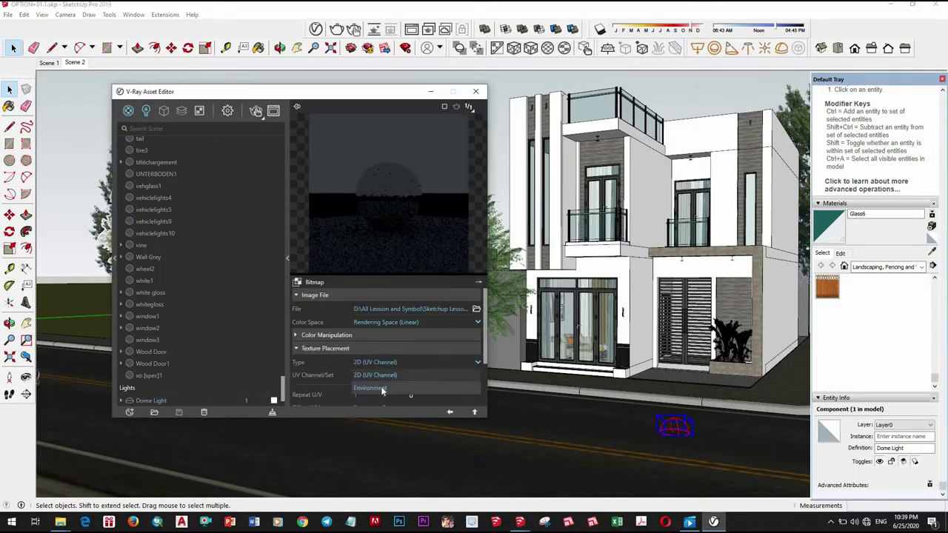
pyautogui.click(475, 412)
pyautogui.click(392, 353)
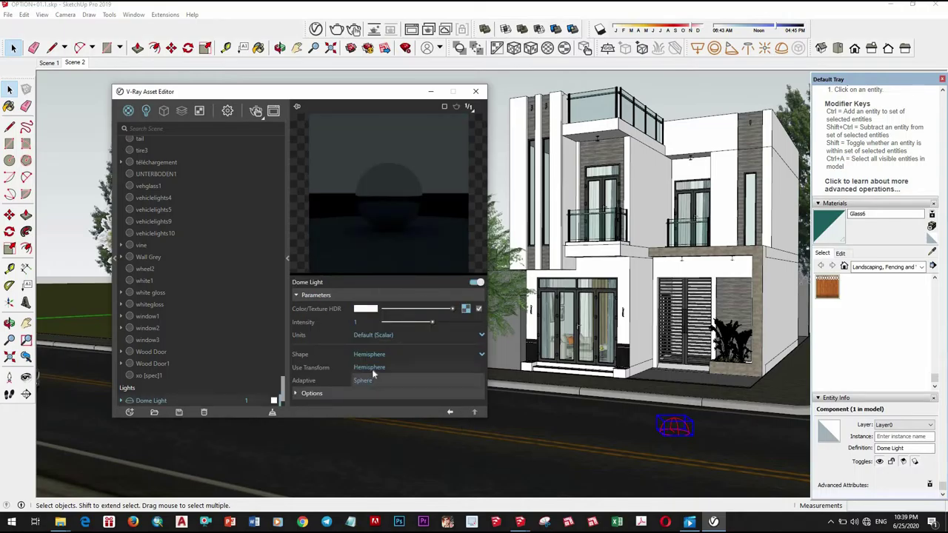
pyautogui.click(363, 380)
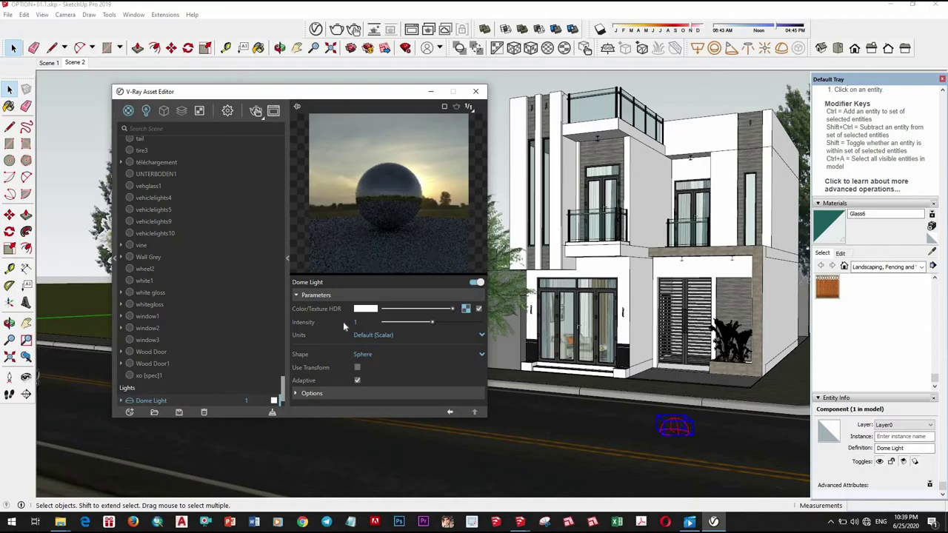
# Step: Try a dome light intensity of 12 and check it with an interactive test render
pyautogui.write('12')
pyautogui.press('Return')
pyautogui.click(255, 111)
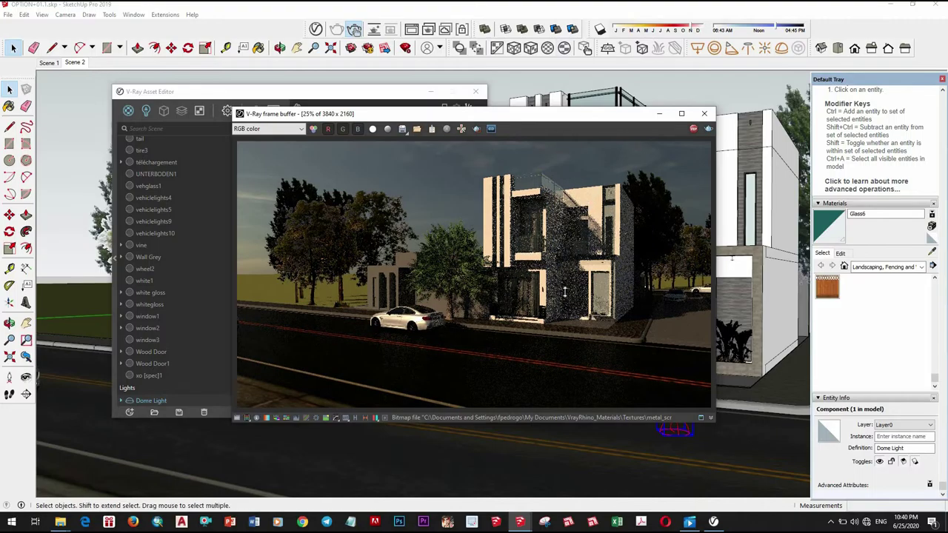
pyautogui.click(704, 114)
# Step: Set the render camera's exposure value to 13
pyautogui.click(227, 110)
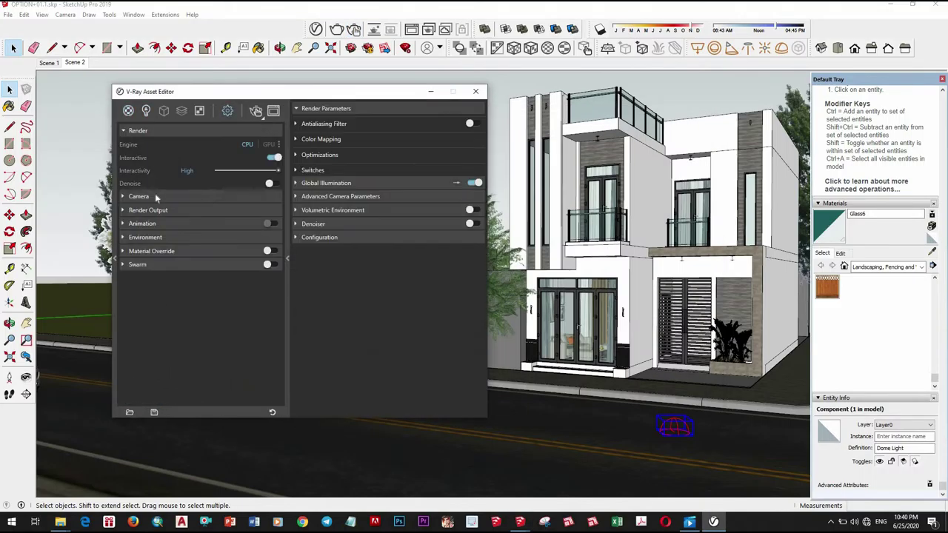
pyautogui.click(201, 195)
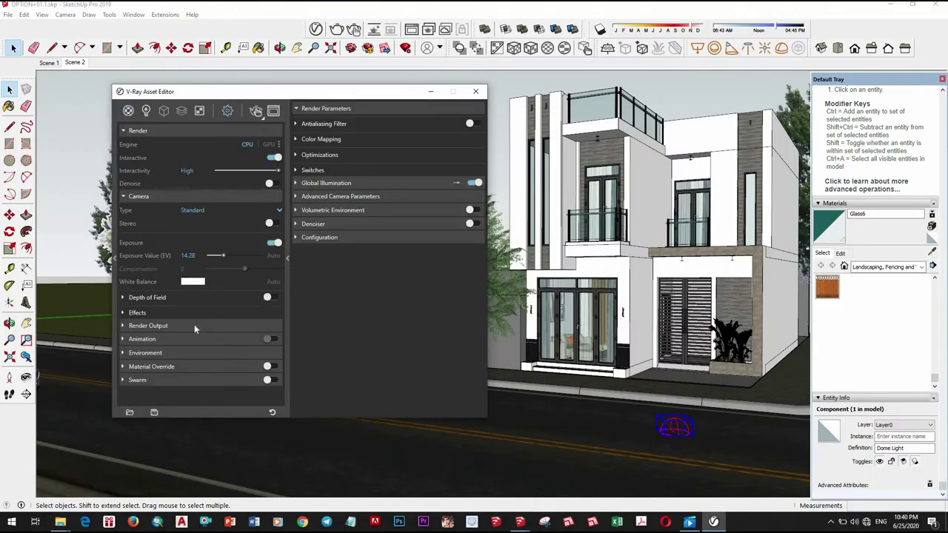
pyautogui.click(245, 326)
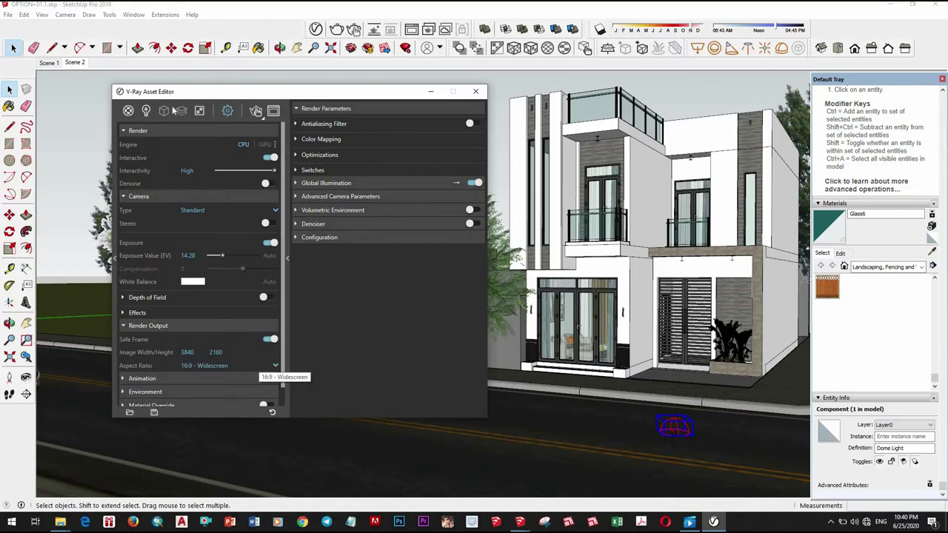
pyautogui.click(186, 254)
pyautogui.write('13')
pyautogui.press('Return')
# Step: Frame the house and the parked white cars in two-point perspective for Scene 2 and render the view interactively
pyautogui.click(75, 63)
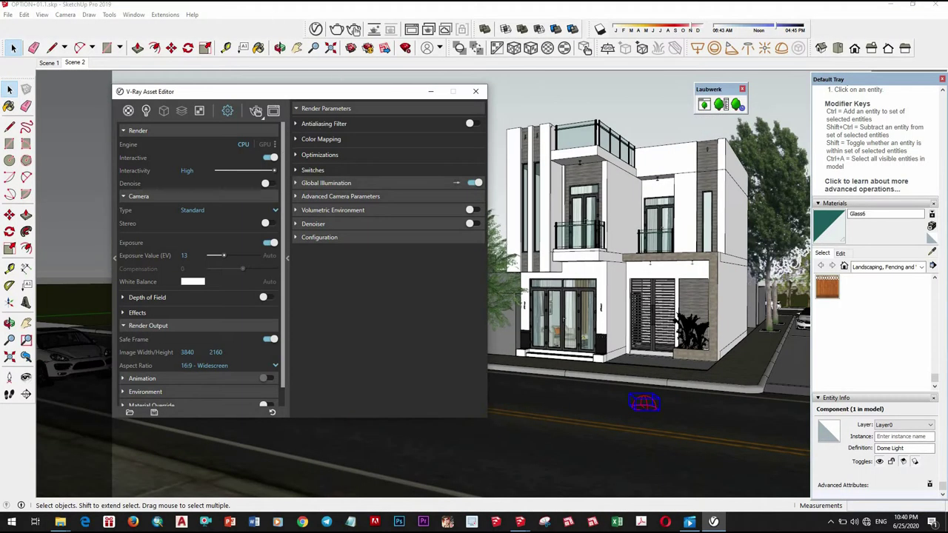
pyautogui.click(77, 64)
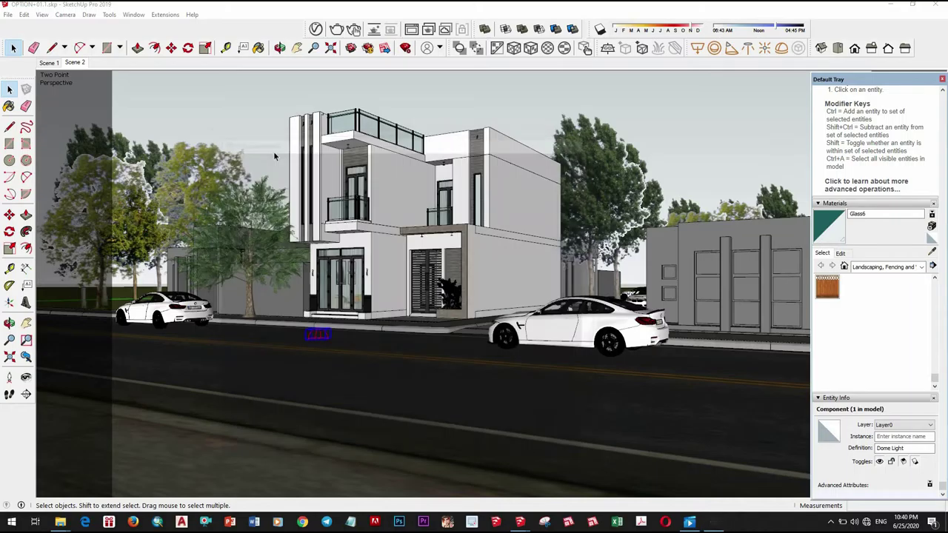
pyautogui.click(353, 30)
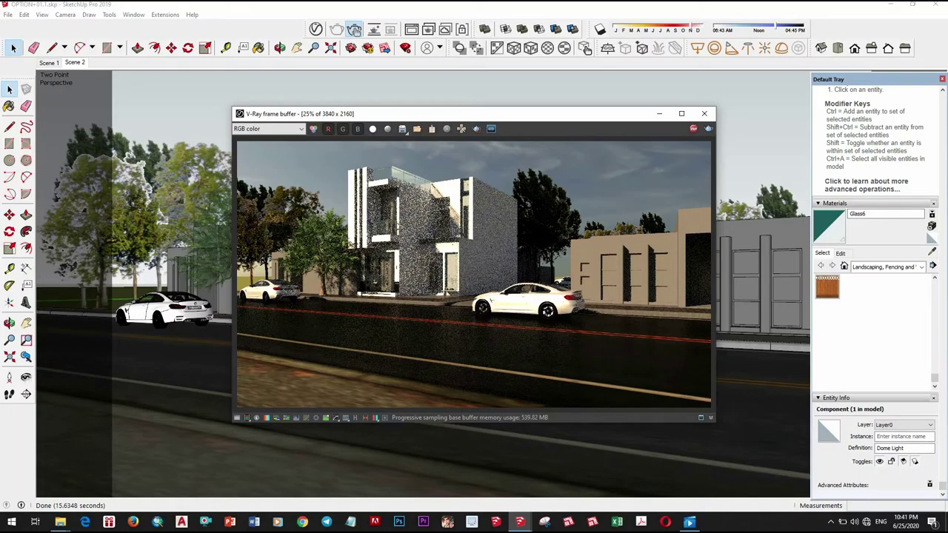
# Step: Set the dome light's intensity to 10 during the interactive render and check the effect on the street scene
pyautogui.click(315, 28)
pyautogui.moveTo(494, 110); pyautogui.dragTo(253, 125)
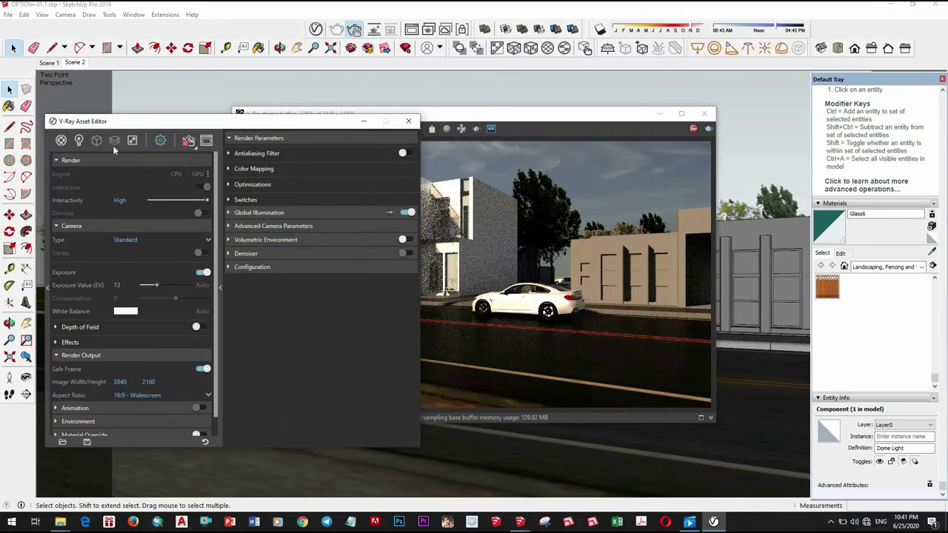
pyautogui.click(129, 285)
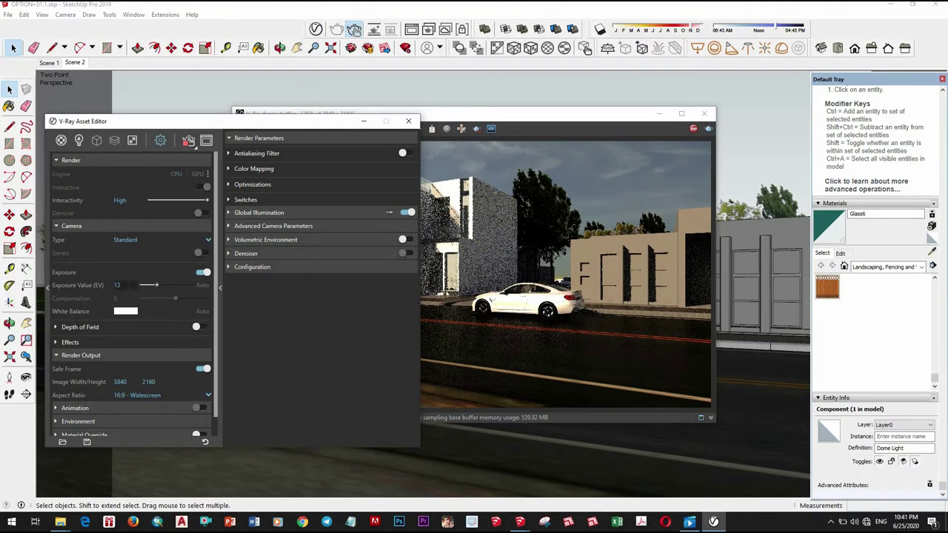
pyautogui.click(78, 141)
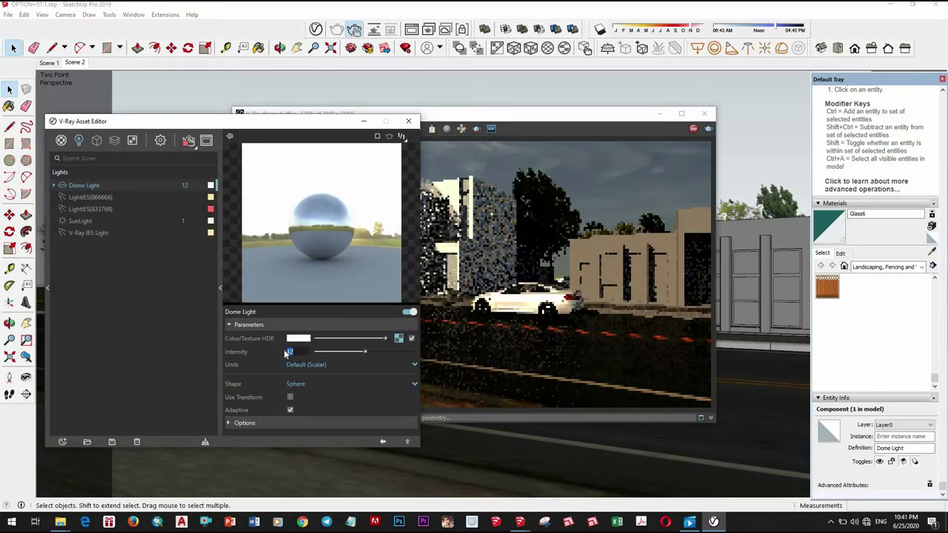
pyautogui.write('1')
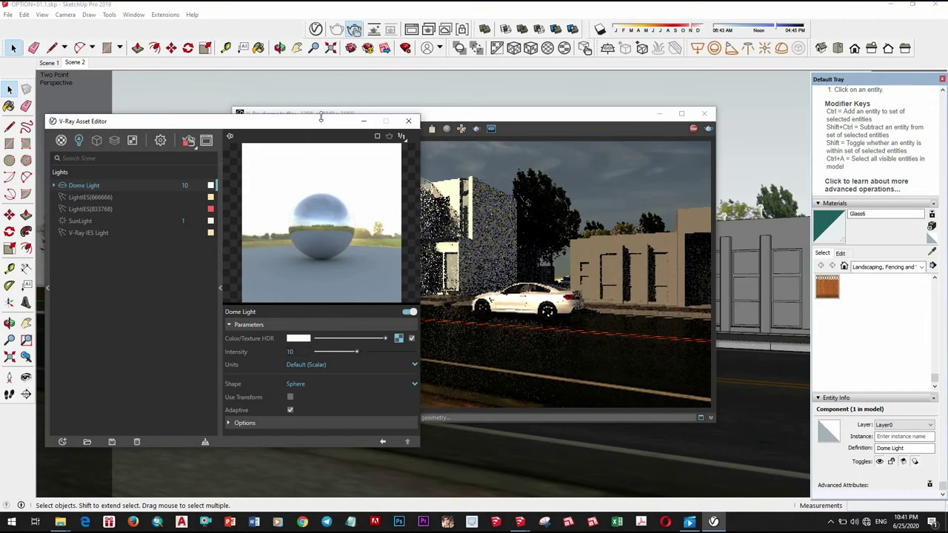
pyautogui.moveTo(320, 118); pyautogui.dragTo(256, 121)
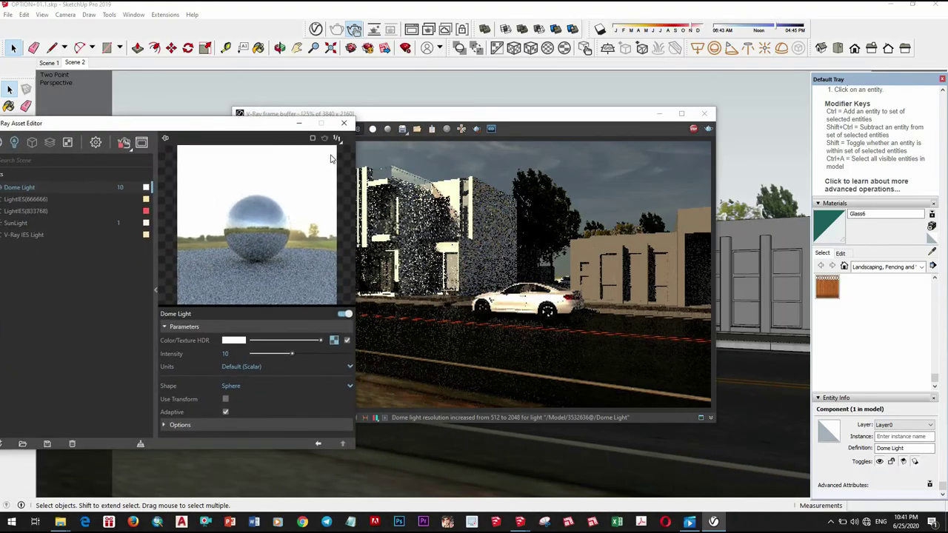
pyautogui.click(343, 123)
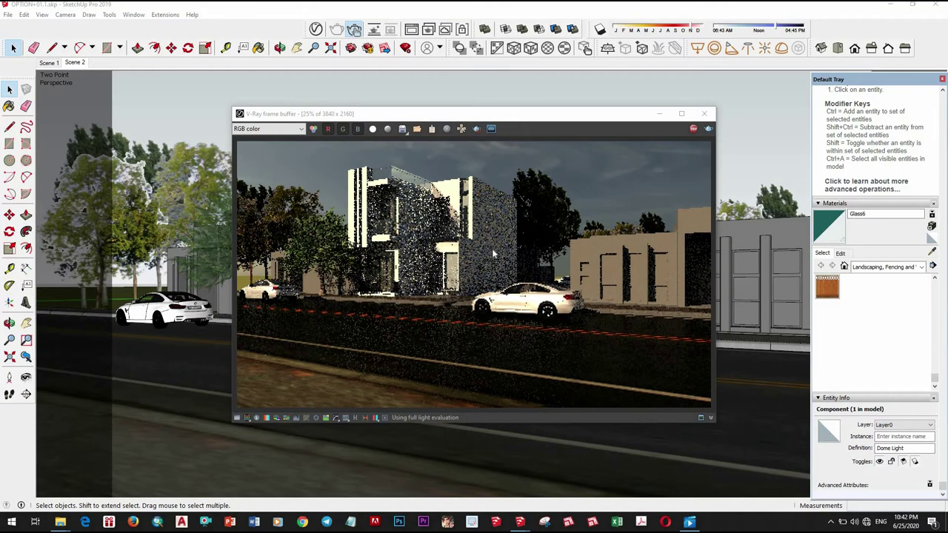
pyautogui.click(704, 114)
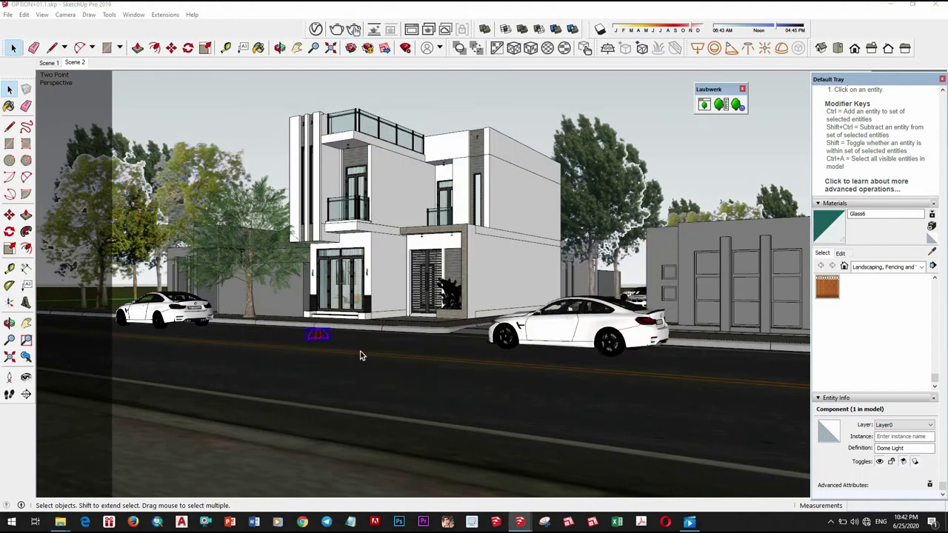
# Step: Move the dome light along the road, away from the house, to the lane beside the grey SUV
pyautogui.scroll(5, 321, 346)
pyautogui.moveTo(321, 346)
pyautogui.mouseDown(button='middle')
pyautogui.moveTo(341, 409)
pyautogui.moveTo(371, 400)
pyautogui.mouseUp(button='middle')
pyautogui.scroll(-6, 370, 400)
pyautogui.press('m')
pyautogui.click(356, 392)
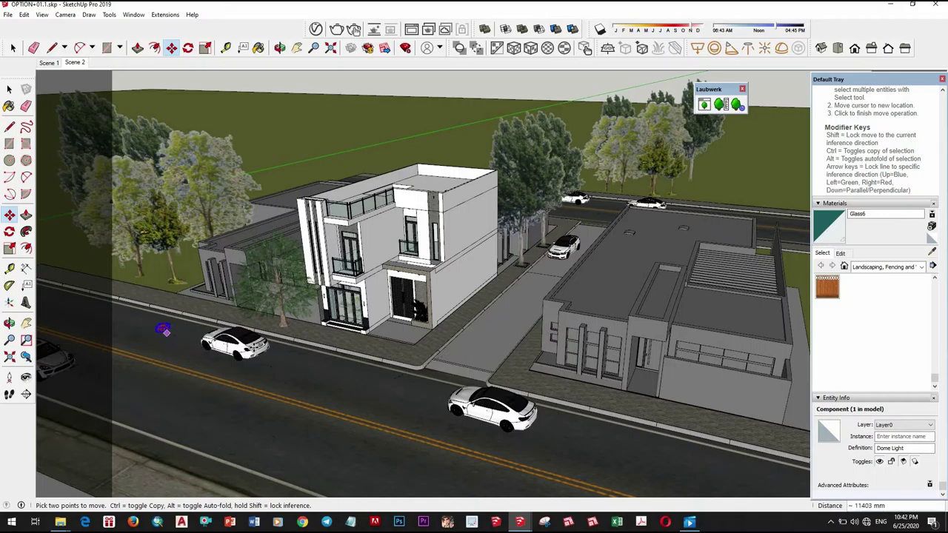
pyautogui.keyDown('shift'); pyautogui.moveTo(166, 331); pyautogui.dragTo(302, 319, button='middle'); pyautogui.keyUp('shift')
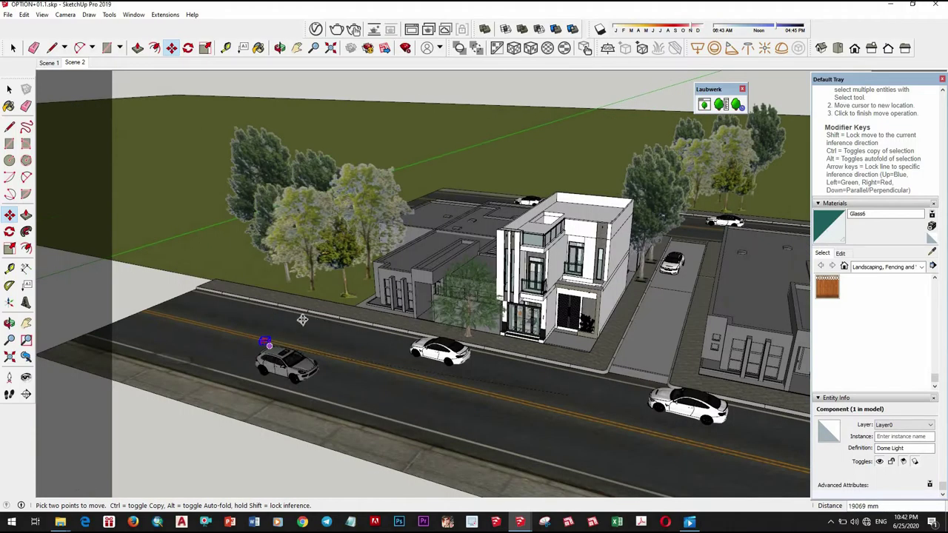
pyautogui.scroll(3, 294, 320)
pyautogui.click(280, 324)
# Step: Rotate the dome light horizontally on the road in two turns of about 53 and 22 degrees
pyautogui.press('q')
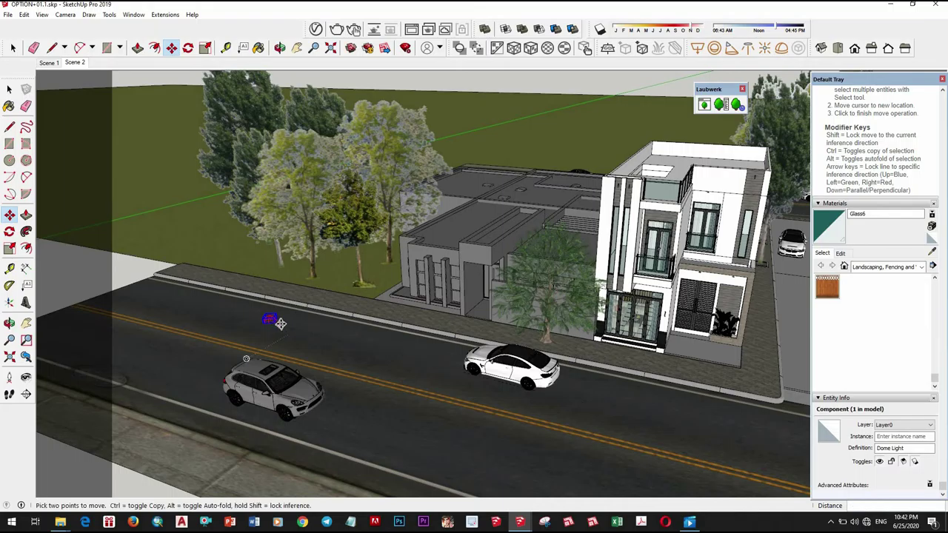
pyautogui.scroll(3, 270, 334)
pyautogui.click(222, 330)
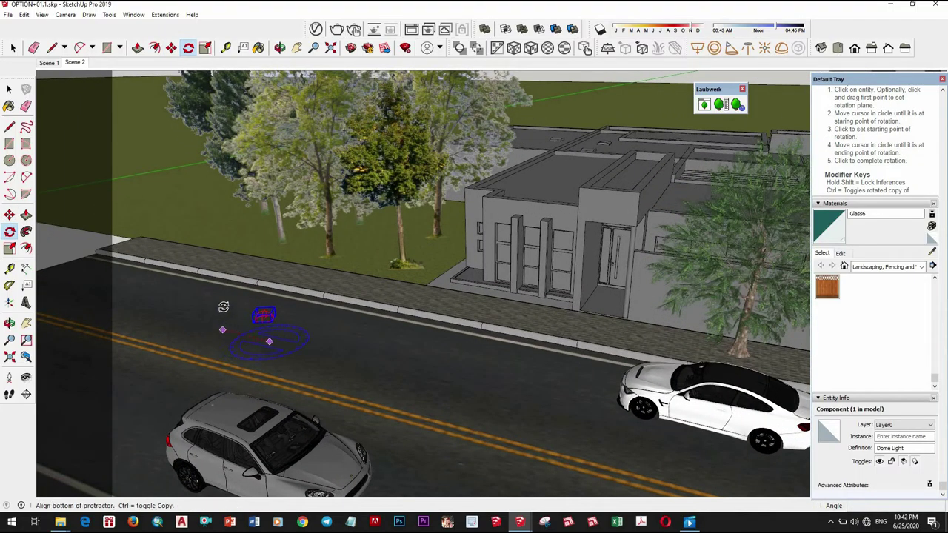
pyautogui.click(300, 266)
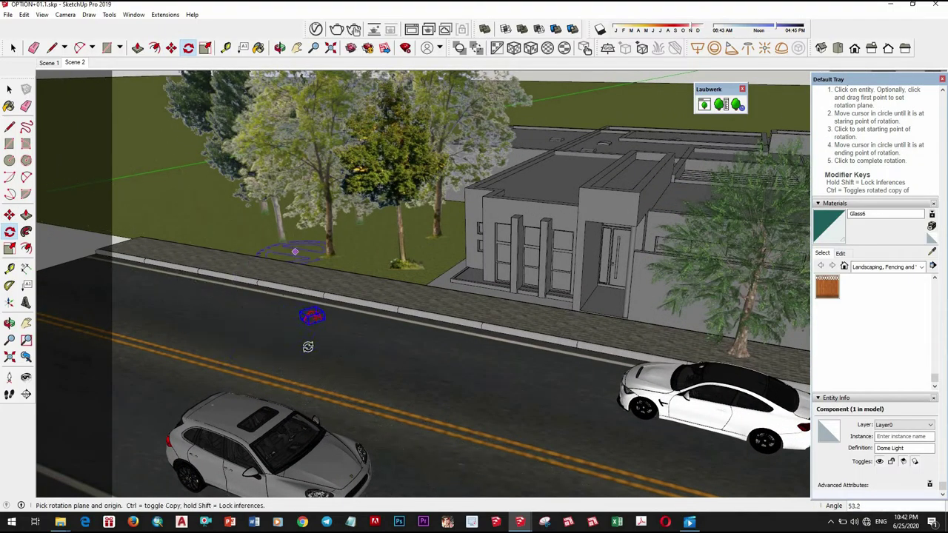
pyautogui.click(276, 349)
pyautogui.click(238, 330)
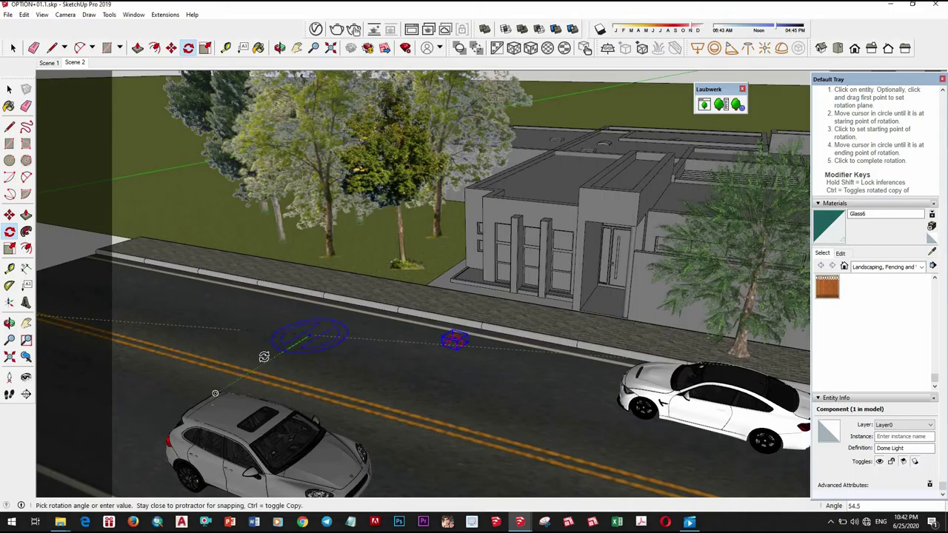
pyautogui.click(424, 356)
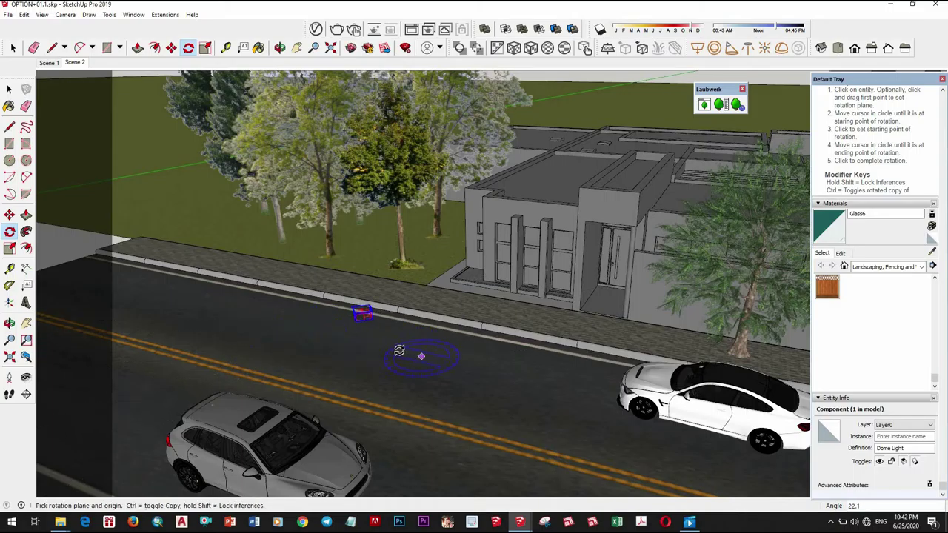
# Step: Move the rotated dome light back along the road to the lane beside the grey SUV
pyautogui.press('m')
pyautogui.click(334, 335)
pyautogui.click(290, 347)
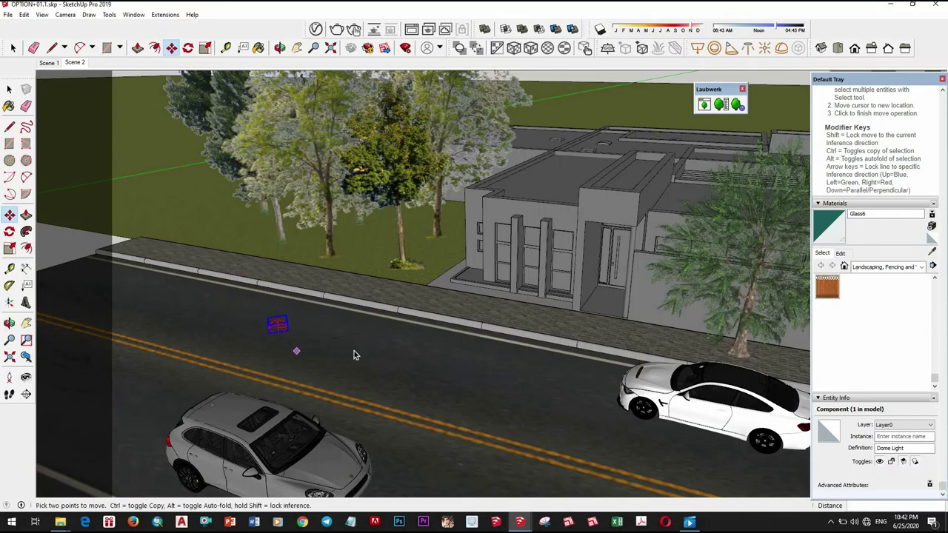
# Step: Scale the dome light up uniformly about its center by a factor of about 5.84
pyautogui.press('space')
pyautogui.scroll(-5, 350, 349)
pyautogui.scroll(3, 317, 340)
pyautogui.press('s')
pyautogui.scroll(3, 326, 333)
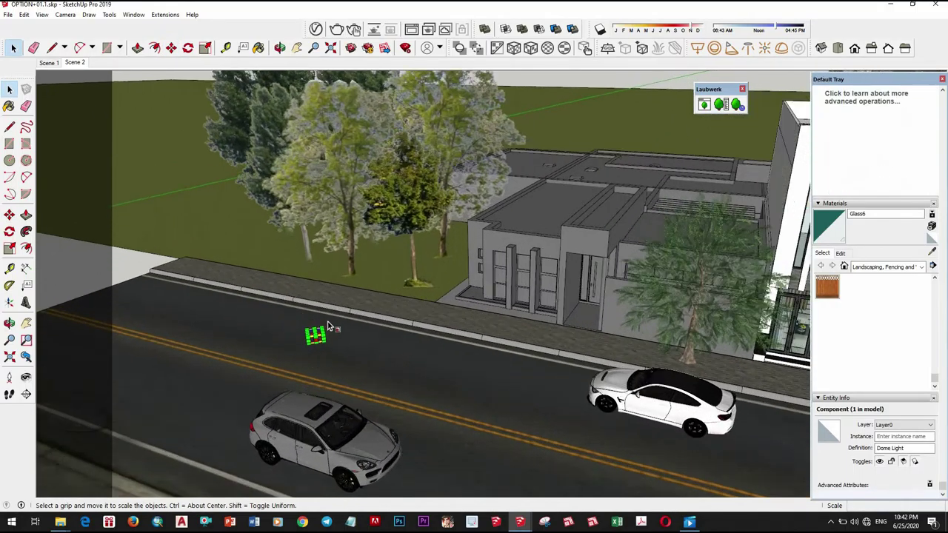
pyautogui.keyDown('ctrl'); pyautogui.click(330, 320); pyautogui.keyUp('ctrl')
pyautogui.click(371, 246)
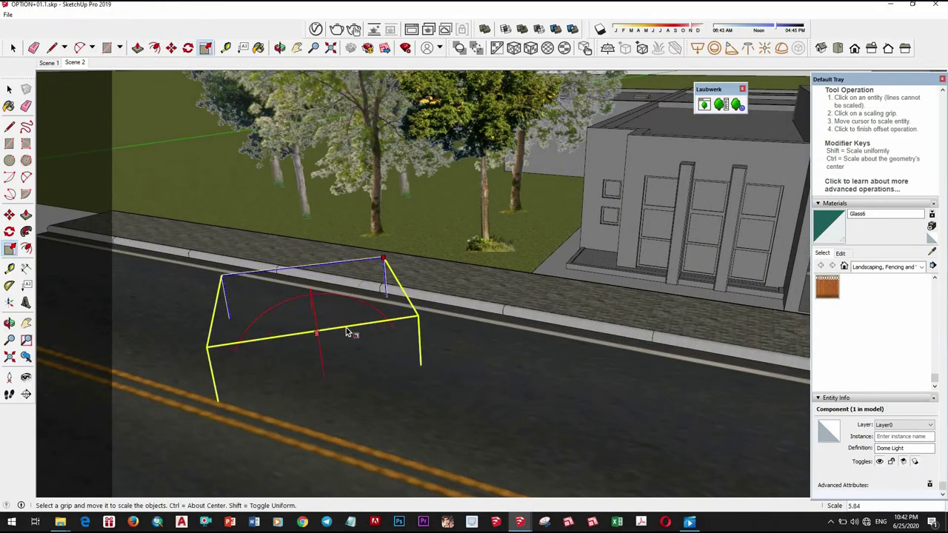
# Step: Raise the enlarged dome light until its whole symbol sits above the road surface, and deselect it
pyautogui.scroll(-4, 367, 344)
pyautogui.press('m')
pyautogui.scroll(-2, 350, 349)
pyautogui.moveTo(455, 282); pyautogui.dragTo(460, 254, button='middle')
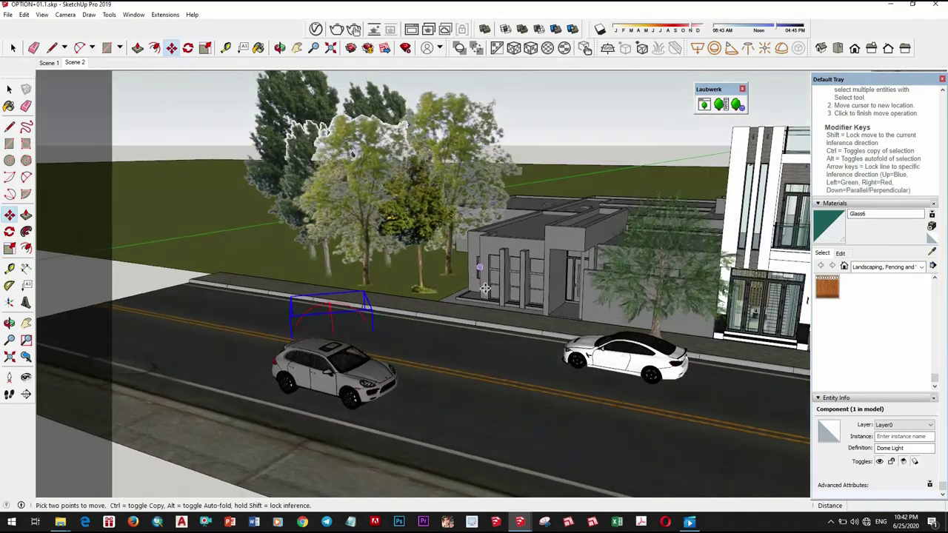
pyautogui.scroll(5, 481, 282)
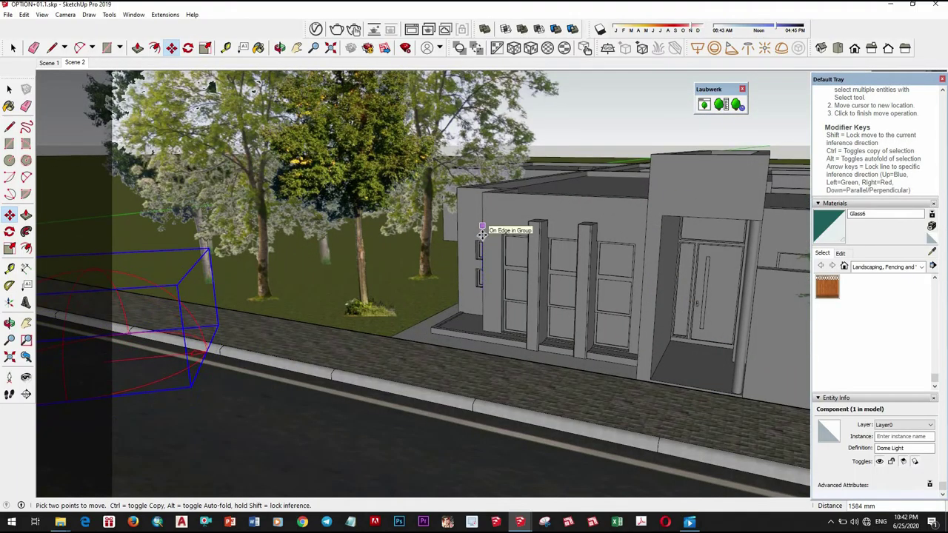
pyautogui.click(482, 251)
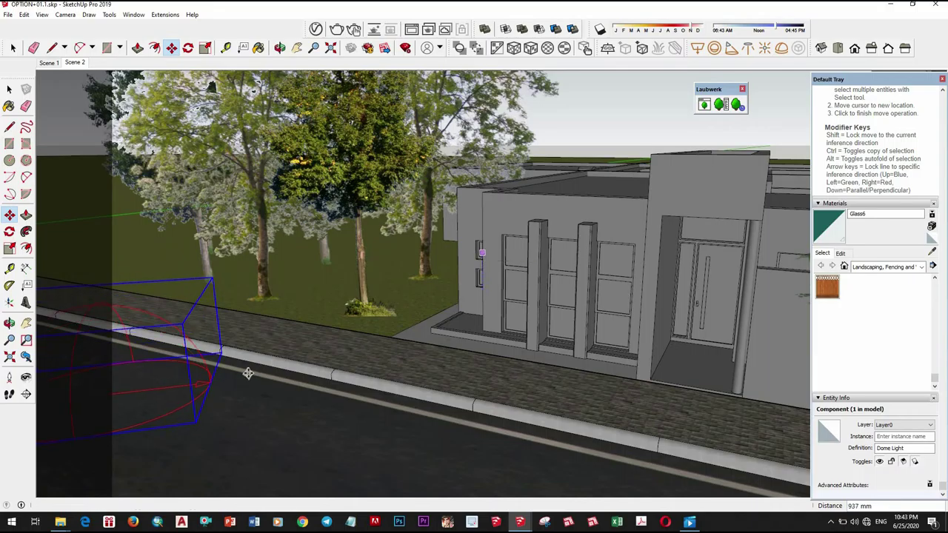
pyautogui.scroll(-2, 195, 398)
pyautogui.scroll(3, 198, 409)
pyautogui.click(197, 409)
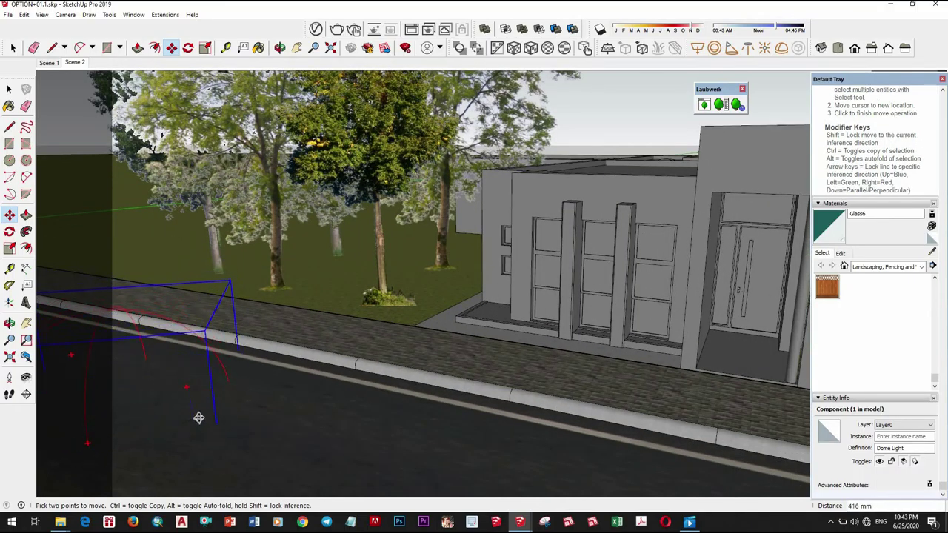
pyautogui.click(195, 414)
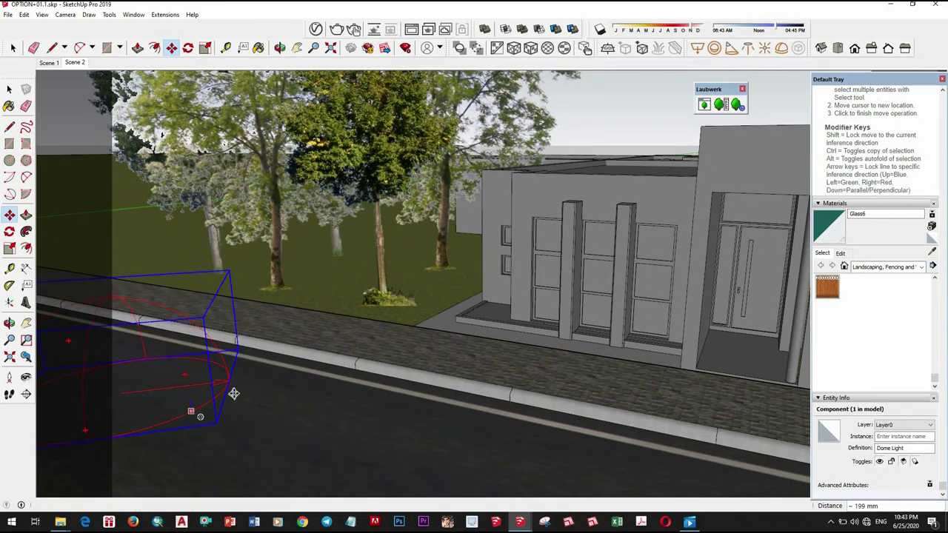
pyautogui.scroll(-2, 236, 394)
pyautogui.press('space')
pyautogui.scroll(-1, 266, 414)
pyautogui.scroll(-5, 275, 415)
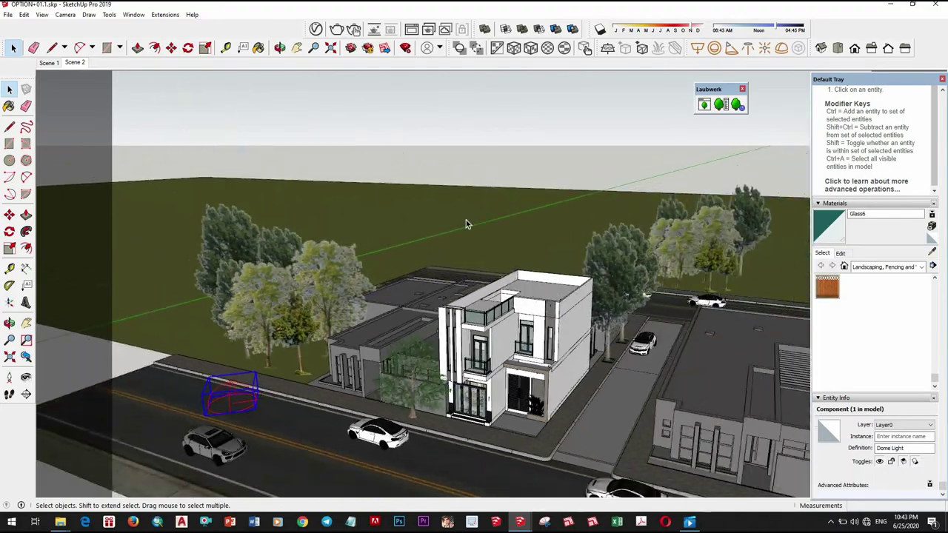
pyautogui.click(465, 220)
# Step: Examine the V-Ray settings of the IES light inside the downlight group under the house's upper balcony
pyautogui.moveTo(444, 377); pyautogui.dragTo(366, 355, button='middle')
pyautogui.scroll(7, 382, 327)
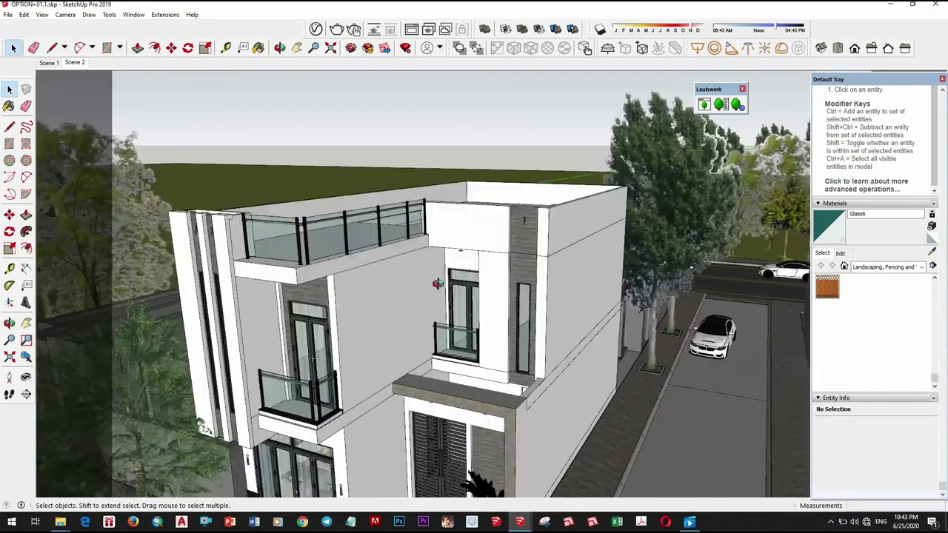
pyautogui.moveTo(436, 283); pyautogui.dragTo(504, 165, button='middle')
pyautogui.scroll(-2, 496, 154)
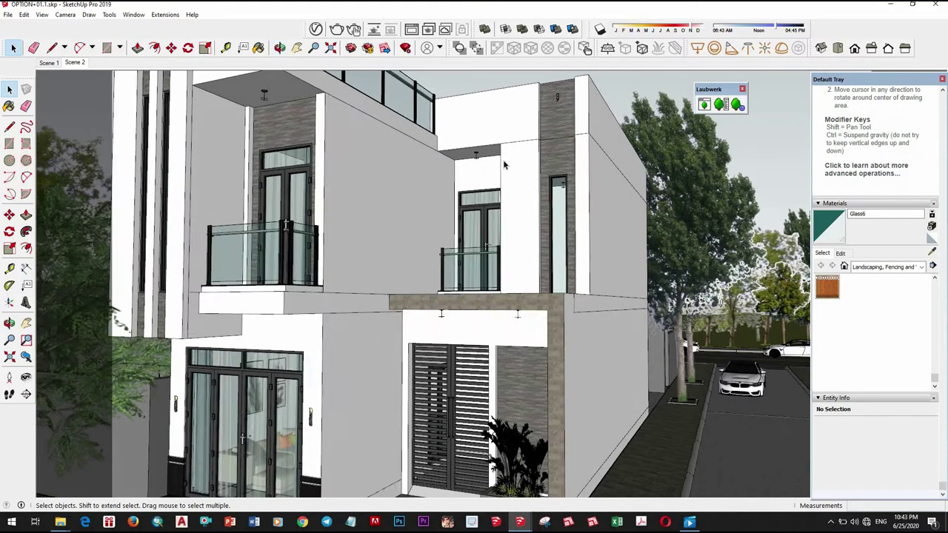
pyautogui.scroll(-2, 447, 148)
pyautogui.moveTo(340, 215); pyautogui.dragTo(311, 126, button='middle')
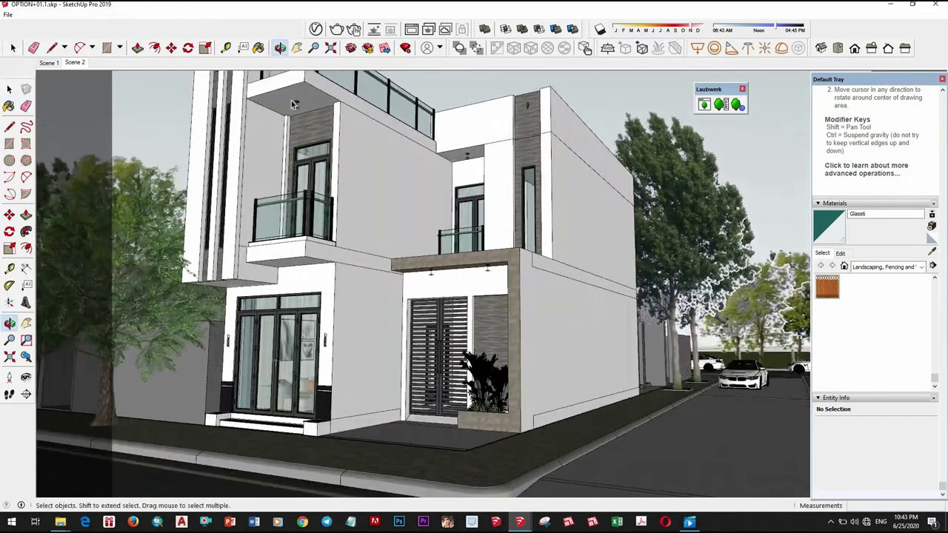
pyautogui.scroll(6, 311, 118)
pyautogui.click(311, 114)
pyautogui.doubleClick(311, 114)
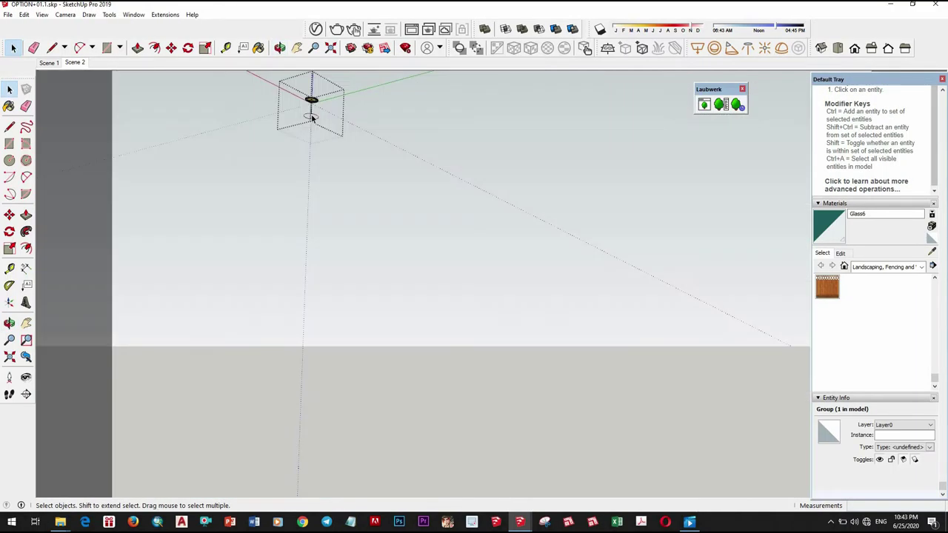
pyautogui.click(311, 114)
pyautogui.click(316, 28)
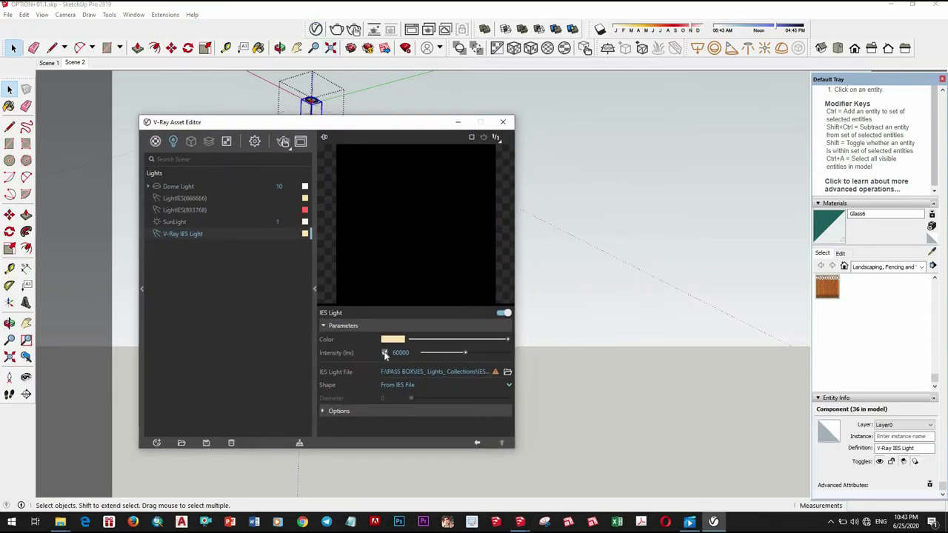
pyautogui.click(504, 123)
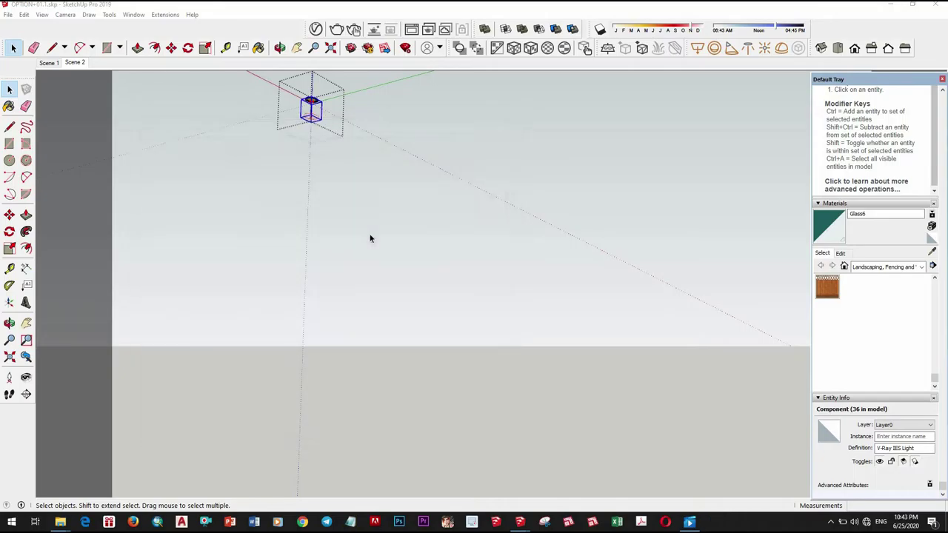
# Step: Delete the existing IES light inside the downlight group beneath the upper balcony
pyautogui.scroll(-3, 366, 230)
pyautogui.scroll(8, 363, 241)
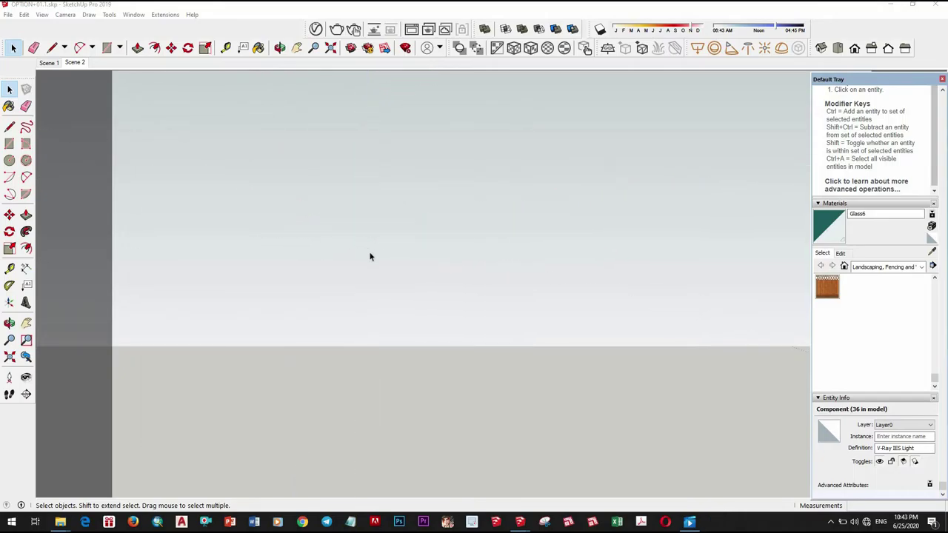
pyautogui.scroll(-4, 382, 299)
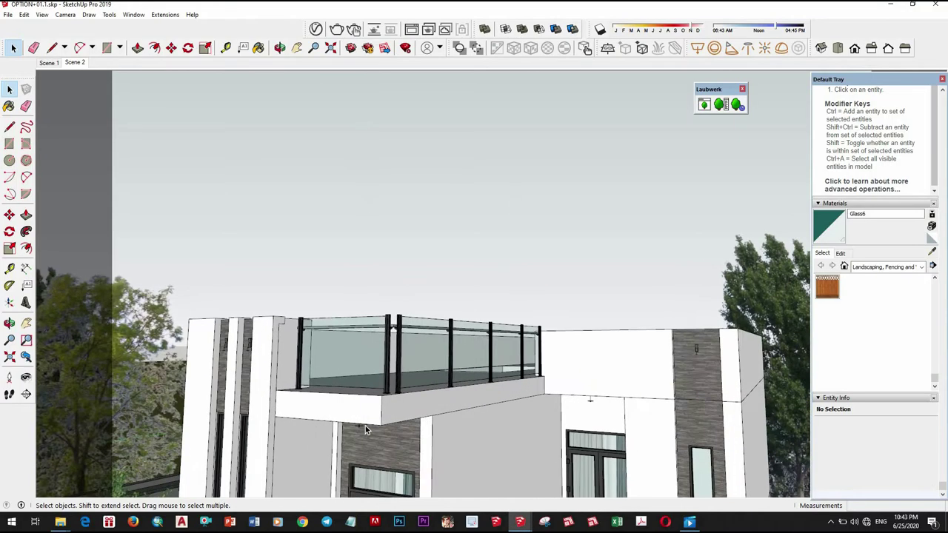
pyautogui.scroll(6, 365, 426)
pyautogui.click(350, 398)
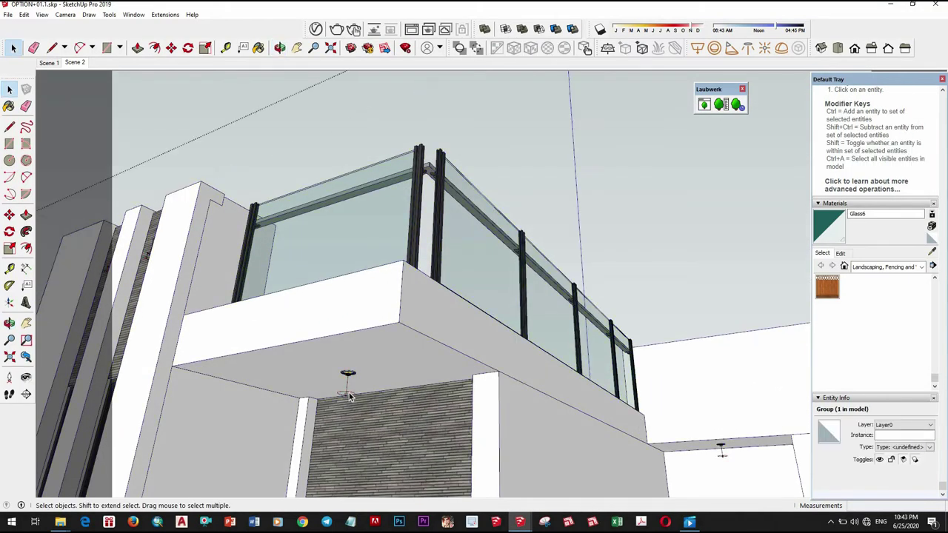
pyautogui.click(351, 398)
pyautogui.doubleClick(350, 397)
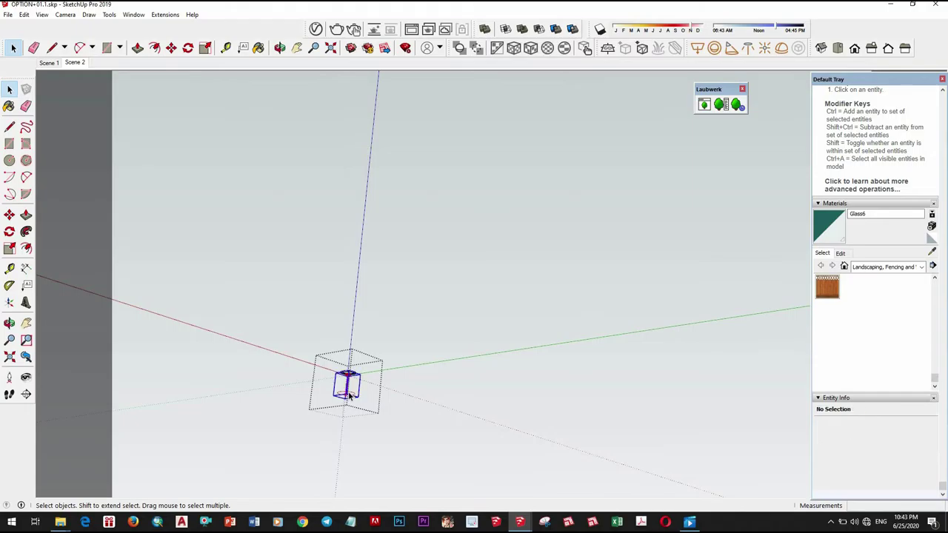
pyautogui.click(350, 397)
pyautogui.doubleClick(350, 398)
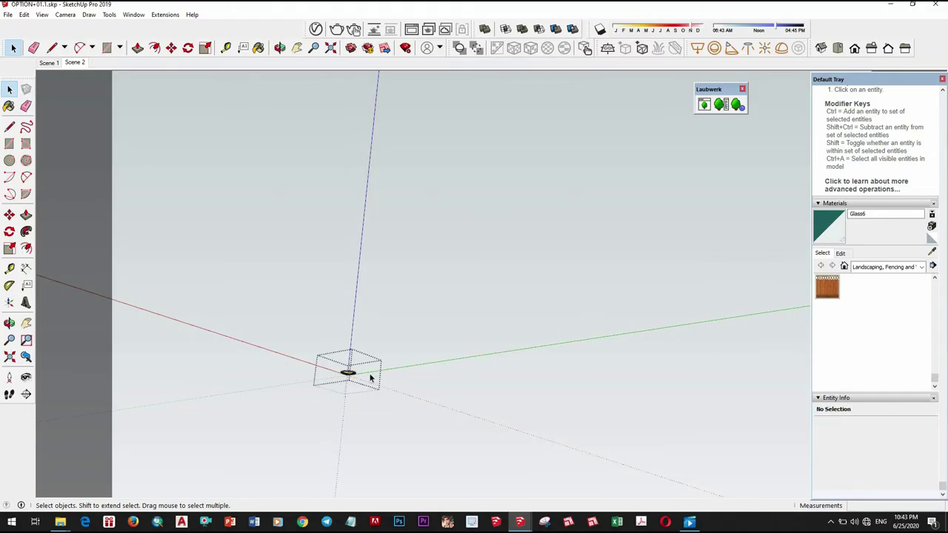
pyautogui.click(747, 48)
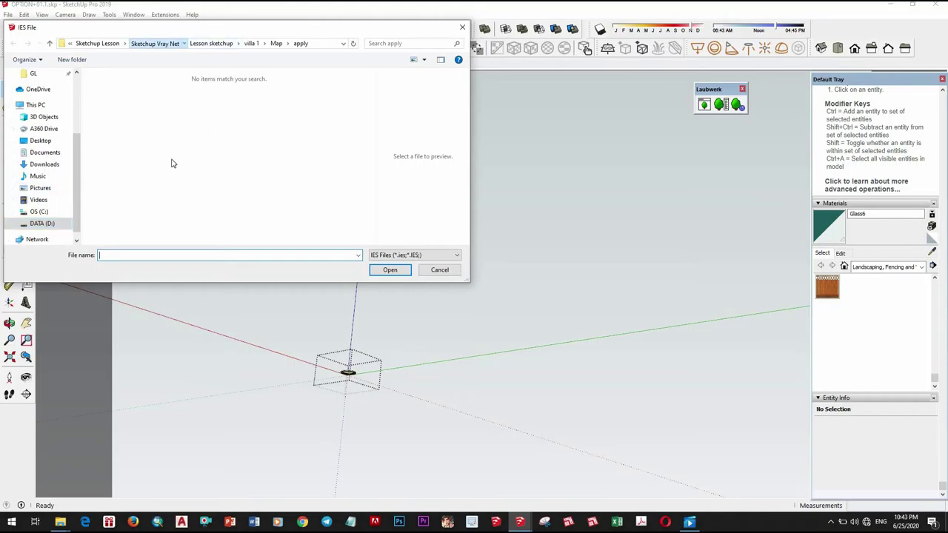
pyautogui.doubleClick(119, 96)
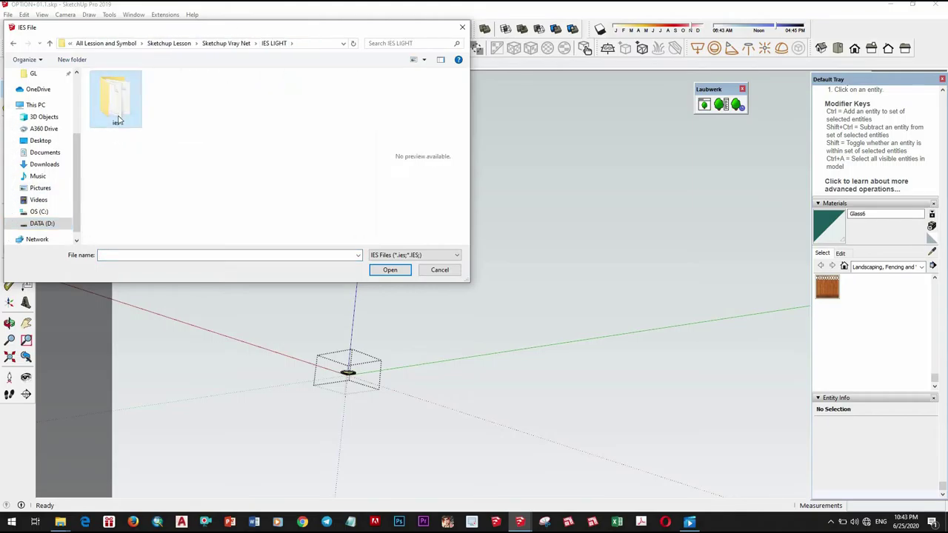
pyautogui.doubleClick(117, 119)
pyautogui.scroll(-5, 138, 174)
pyautogui.click(109, 231)
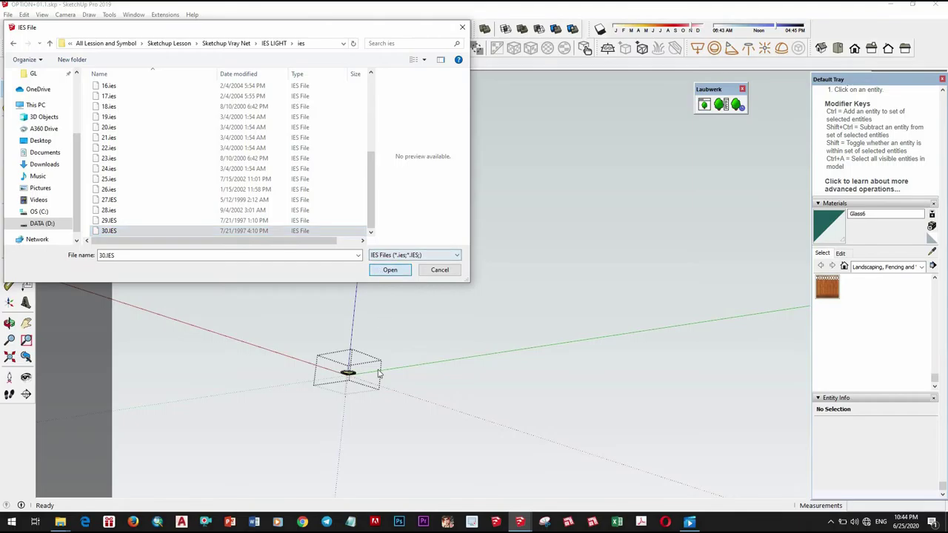
pyautogui.press('Return')
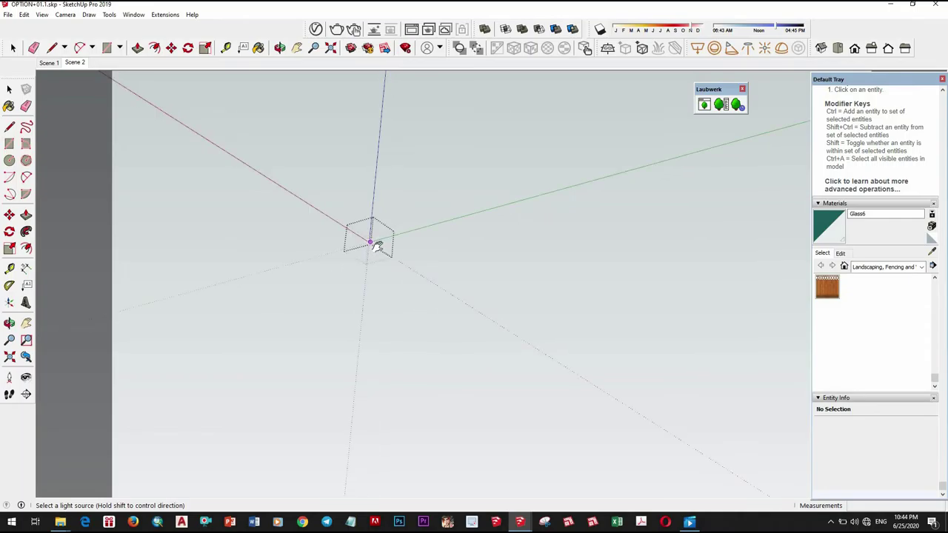
# Step: Set the field of view to 35 degrees and frame the underside of the downlight in close-up
pyautogui.moveTo(378, 243)
pyautogui.mouseDown(button='middle')
pyautogui.moveTo(429, 294)
pyautogui.moveTo(366, 402)
pyautogui.moveTo(391, 188)
pyautogui.mouseUp(button='middle')
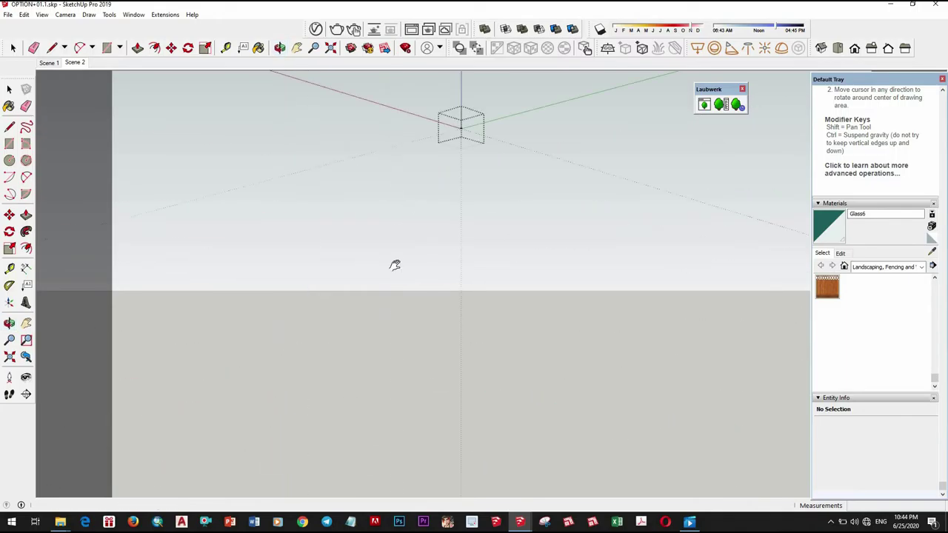
pyautogui.press('z')
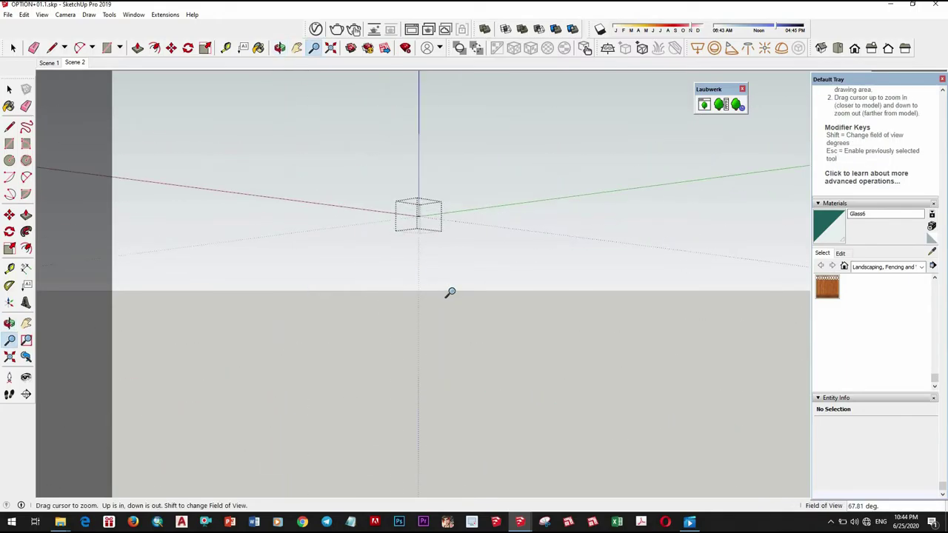
pyautogui.press('Return')
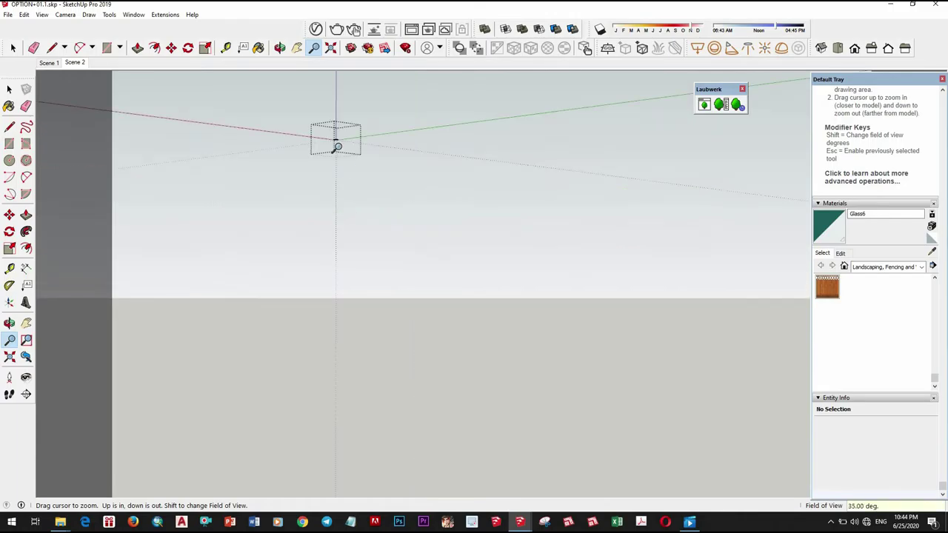
pyautogui.moveTo(351, 181); pyautogui.dragTo(363, 301, button='middle')
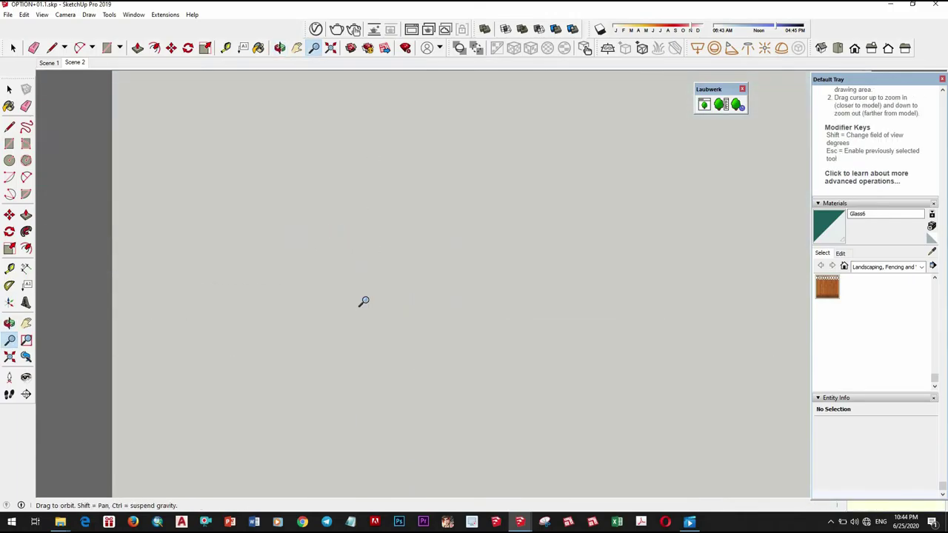
pyautogui.keyDown('shift'); pyautogui.moveTo(272, 443); pyautogui.dragTo(345, 321, button='middle'); pyautogui.keyUp('shift')
pyautogui.scroll(6, 318, 333)
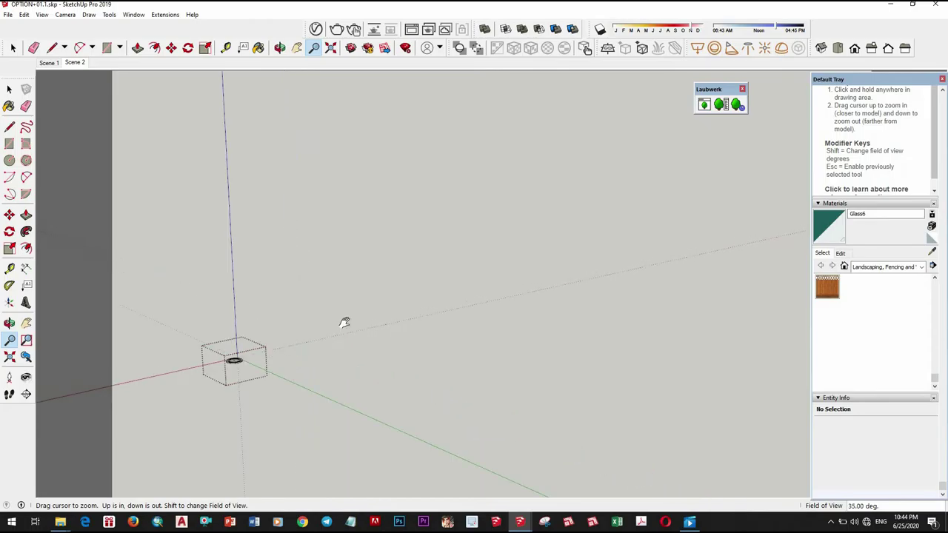
pyautogui.keyDown('shift'); pyautogui.moveTo(243, 362); pyautogui.dragTo(444, 146, button='middle'); pyautogui.keyUp('shift')
pyautogui.scroll(6, 298, 341)
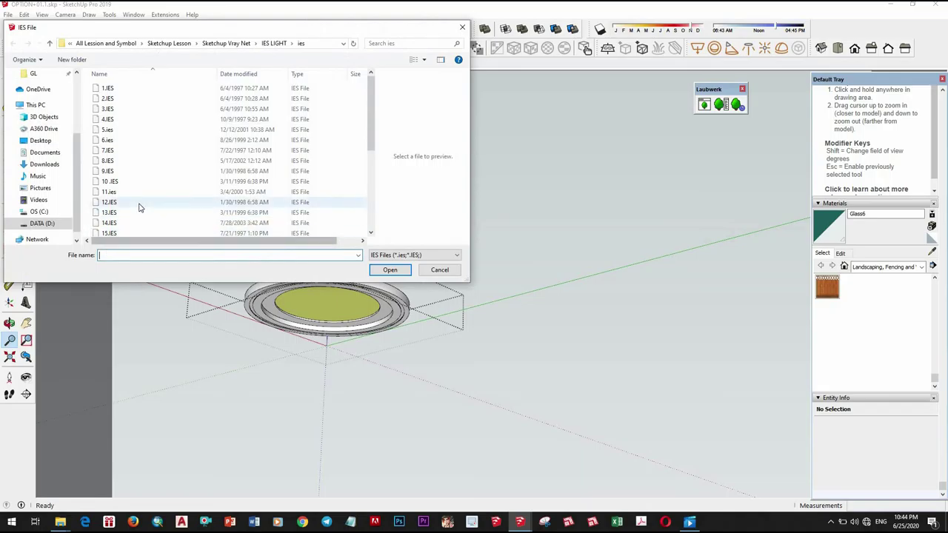
# Step: Place a V-Ray IES light using the file 30.IES inside the downlight group beneath the upper balcony
pyautogui.scroll(-5, 140, 206)
pyautogui.click(161, 231)
pyautogui.click(391, 270)
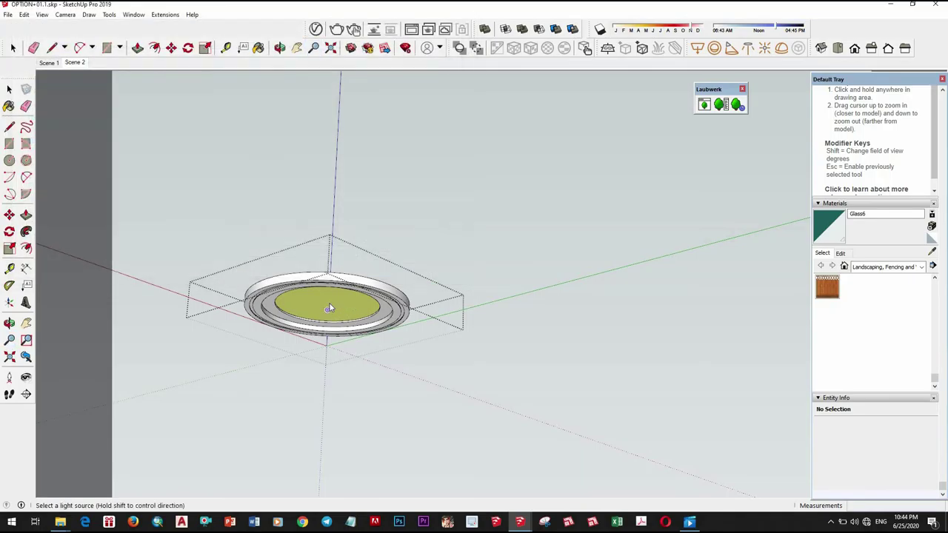
pyautogui.click(356, 347)
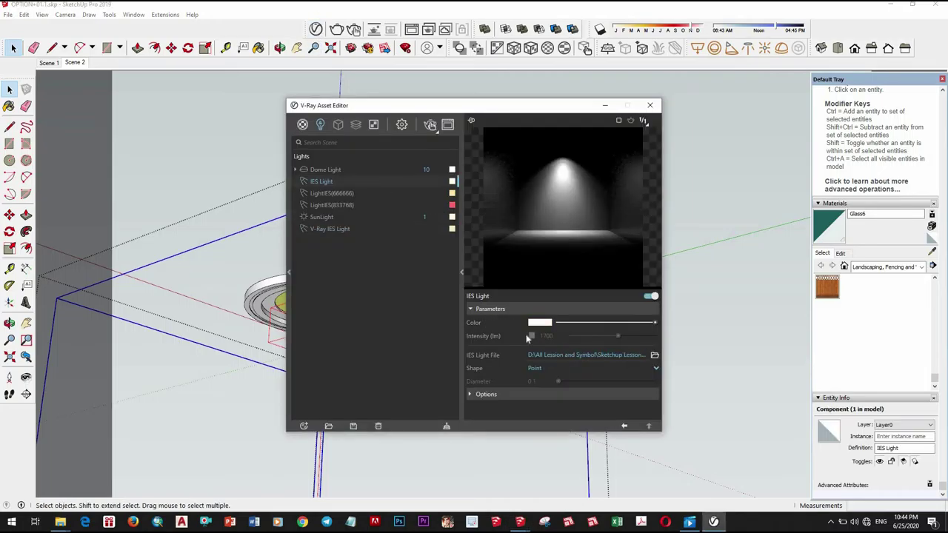
# Step: Override the new IES light's intensity with 20000 lm and give it a warm light-orange color
pyautogui.click(531, 336)
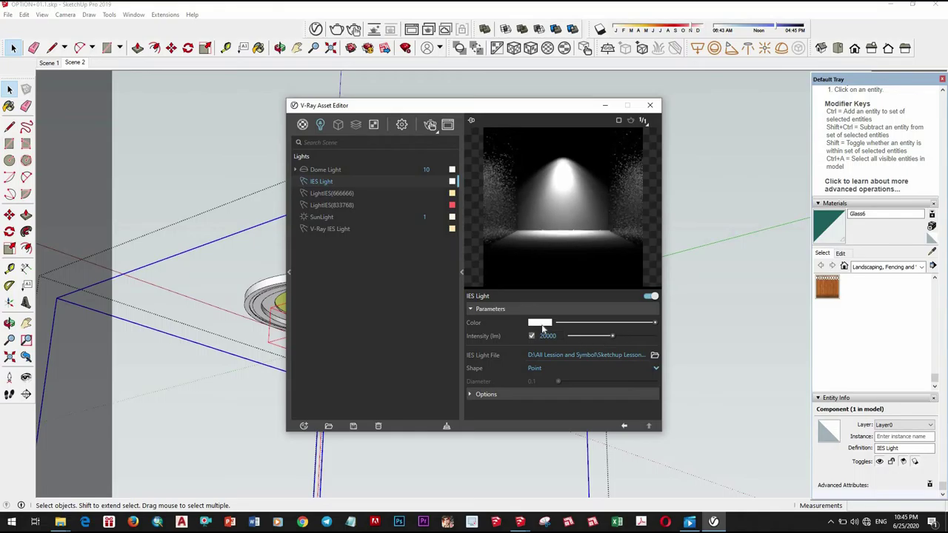
pyautogui.click(540, 322)
pyautogui.click(456, 210)
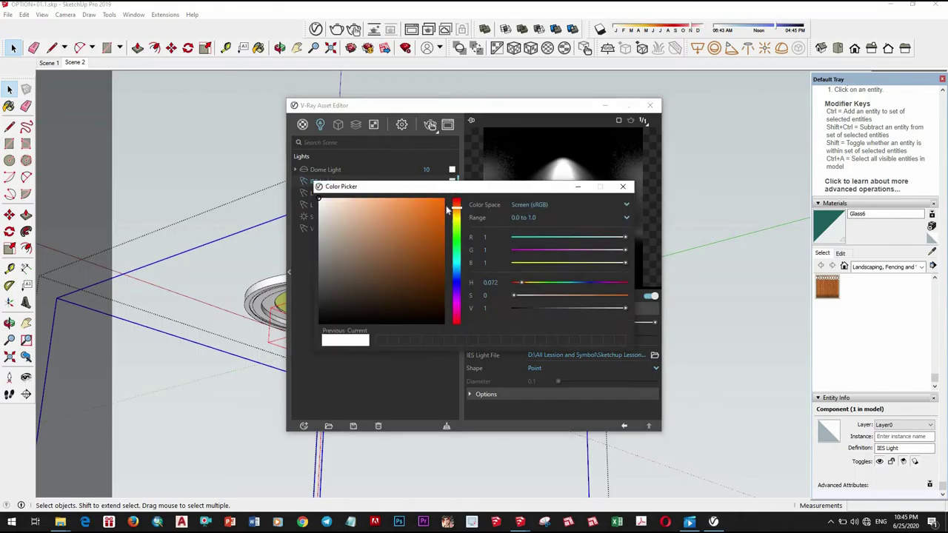
pyautogui.click(366, 199)
pyautogui.click(622, 186)
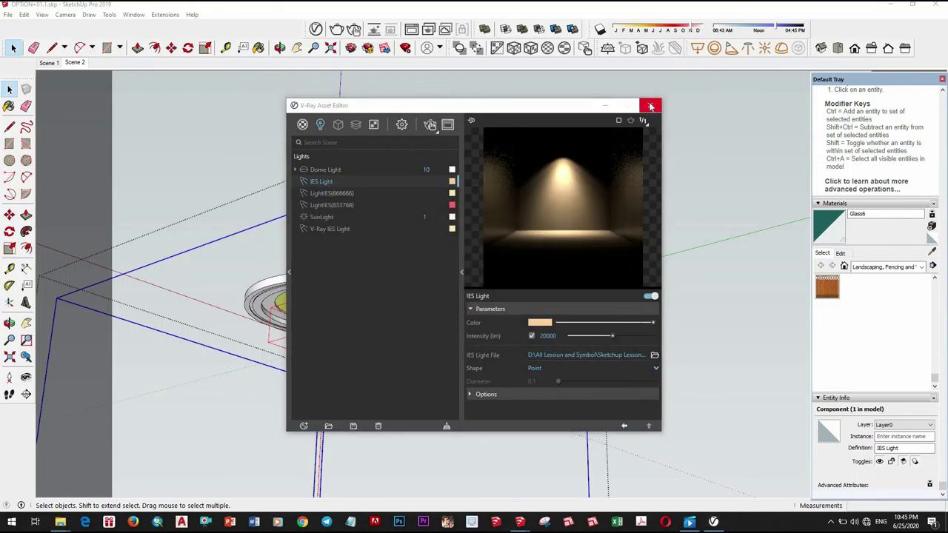
pyautogui.click(650, 105)
# Step: Leave the downlight group and frame the house's front facade with both upper-floor balconies and the entrance canopy
pyautogui.scroll(-8, 481, 214)
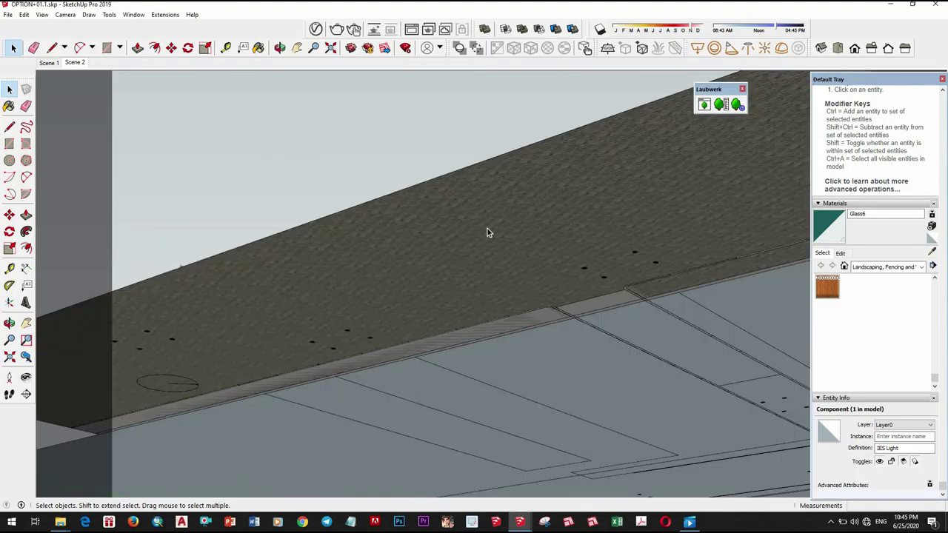
pyautogui.scroll(-2, 488, 229)
pyautogui.moveTo(495, 222); pyautogui.dragTo(511, 481, button='middle')
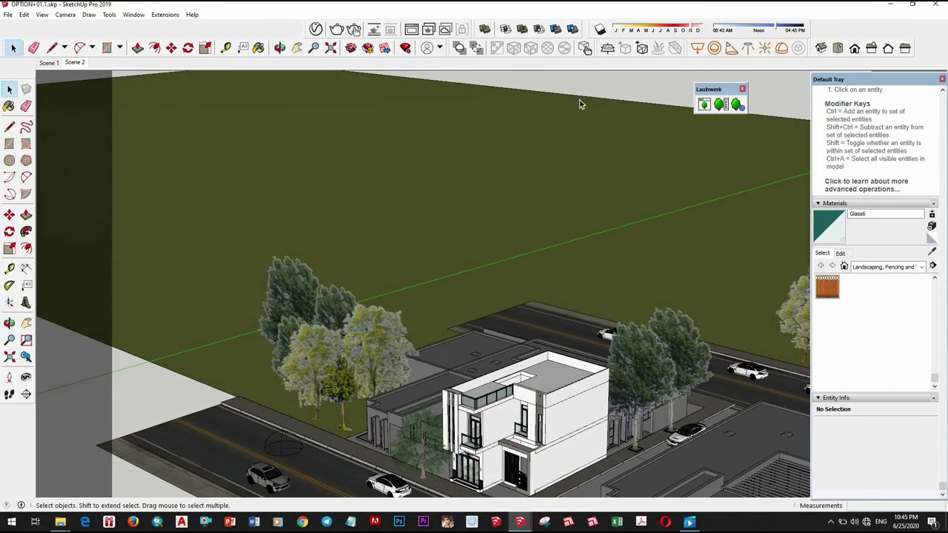
pyautogui.scroll(-3, 499, 395)
pyautogui.scroll(10, 500, 397)
pyautogui.moveTo(518, 393); pyautogui.dragTo(456, 209, button='middle')
pyautogui.scroll(5, 454, 222)
pyautogui.scroll(-6, 482, 240)
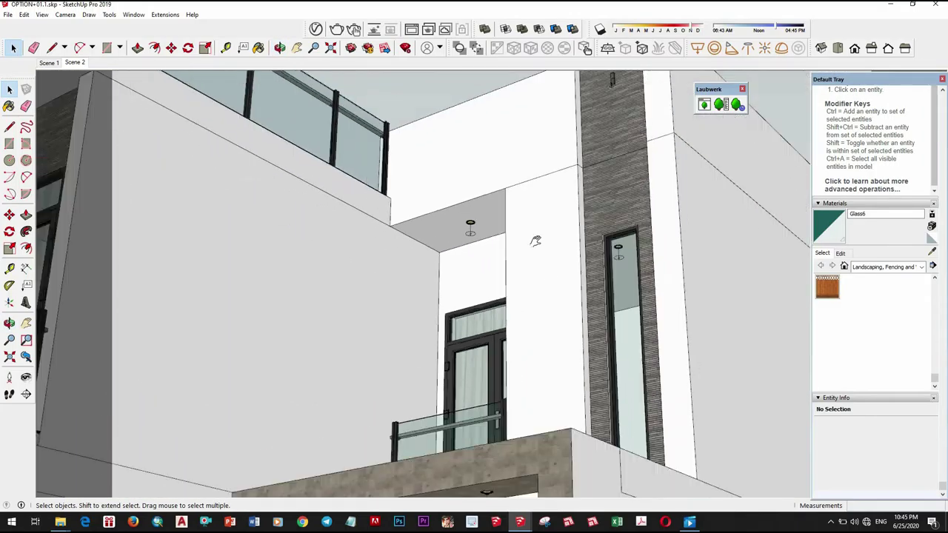
pyautogui.moveTo(535, 241); pyautogui.dragTo(543, 404, button='middle')
pyautogui.moveTo(438, 277); pyautogui.dragTo(478, 231, button='middle')
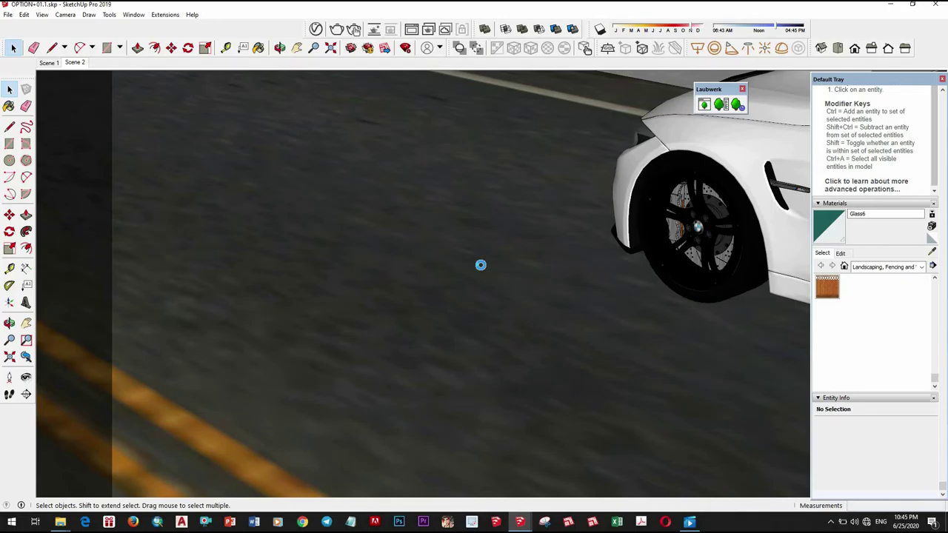
pyautogui.scroll(-1, 481, 266)
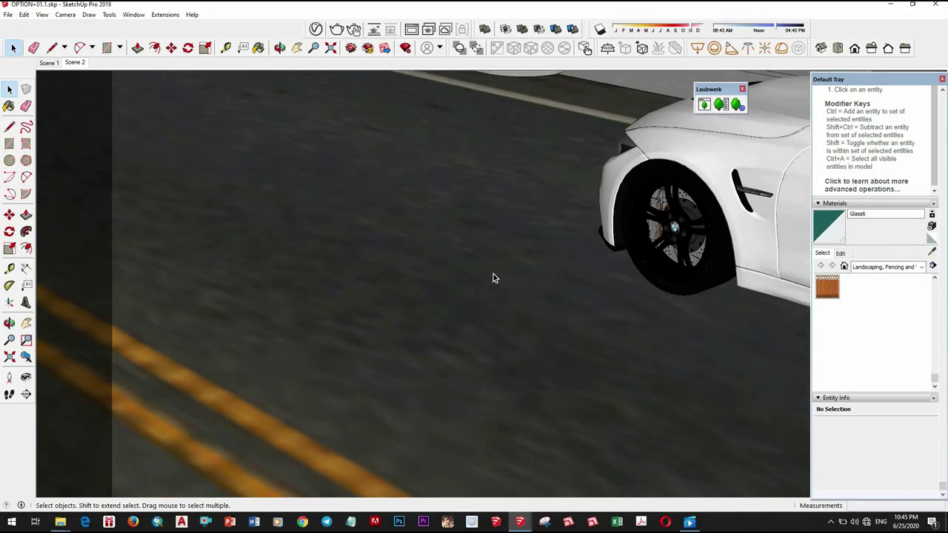
pyautogui.scroll(-5, 493, 277)
pyautogui.keyDown('shift'); pyautogui.moveTo(491, 123); pyautogui.dragTo(544, 397, button='middle'); pyautogui.keyUp('shift')
pyautogui.scroll(-4, 491, 116)
pyautogui.scroll(5, 550, 238)
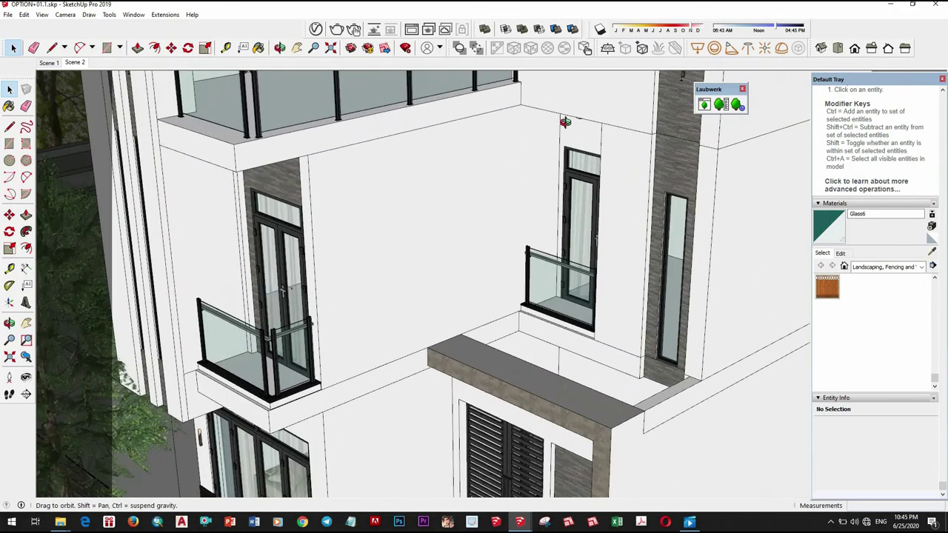
pyautogui.moveTo(565, 123); pyautogui.dragTo(555, 74, button='middle')
pyautogui.keyDown('shift'); pyautogui.moveTo(548, 444); pyautogui.dragTo(560, 336, button='middle'); pyautogui.keyUp('shift')
pyautogui.scroll(2, 565, 310)
pyautogui.scroll(-2, 543, 334)
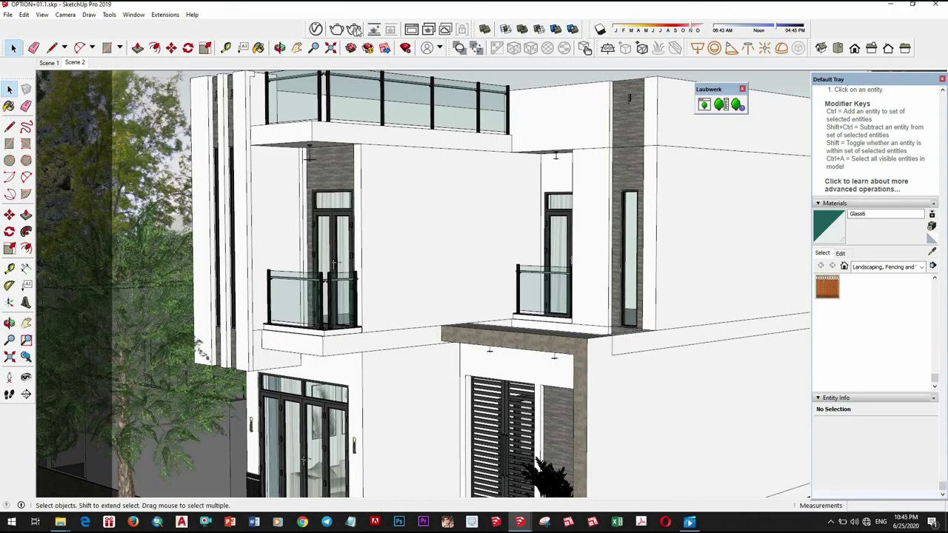
# Step: Run a V-Ray test render of the framed facade, examine its lighting, and close the frame buffer
pyautogui.click(412, 29)
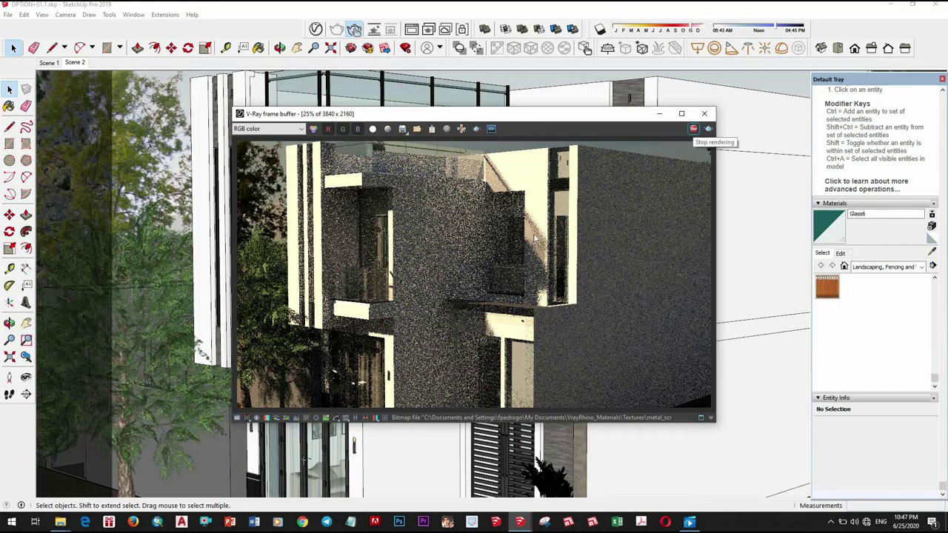
pyautogui.scroll(-2, 630, 179)
pyautogui.scroll(1, 630, 179)
pyautogui.scroll(2, 630, 180)
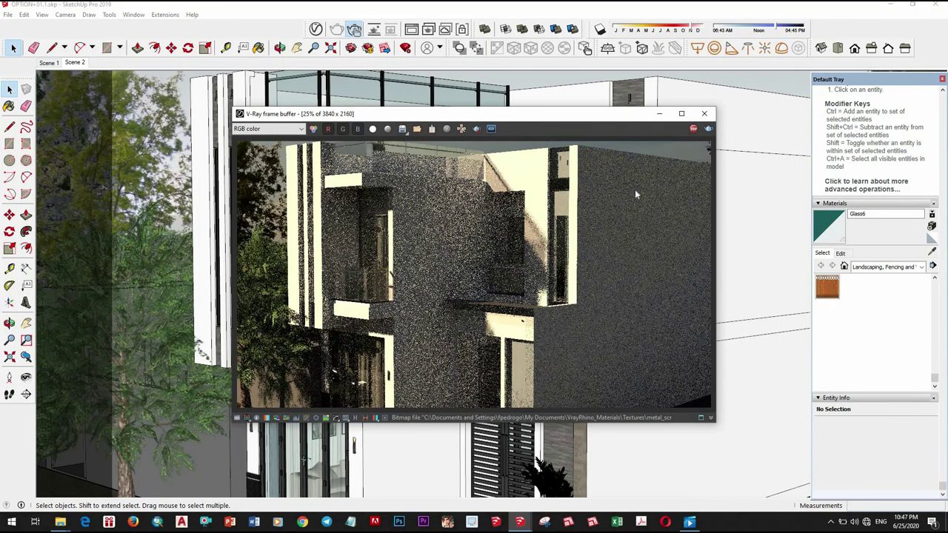
pyautogui.click(705, 113)
# Step: Set the dome light's intensity to 5
pyautogui.click(316, 28)
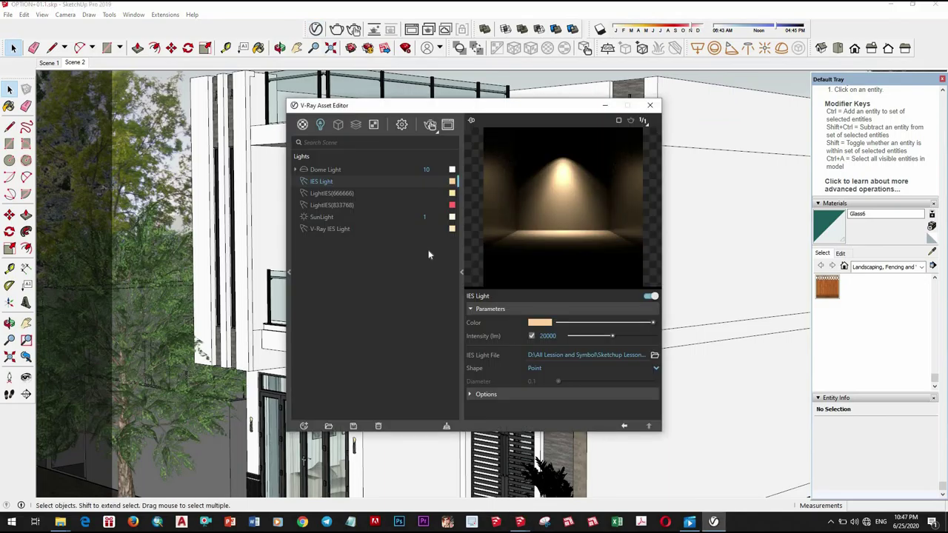
pyautogui.click(325, 170)
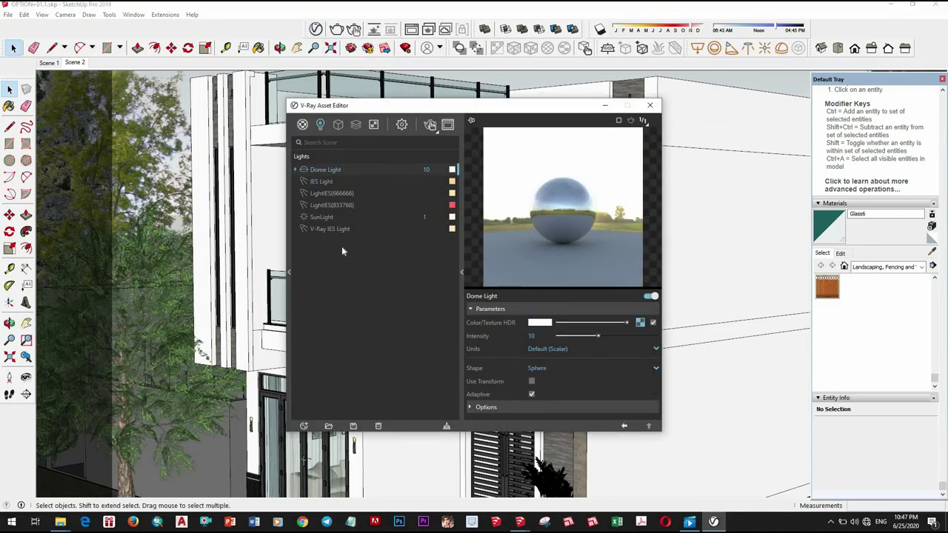
pyautogui.write('5')
pyautogui.press('Return')
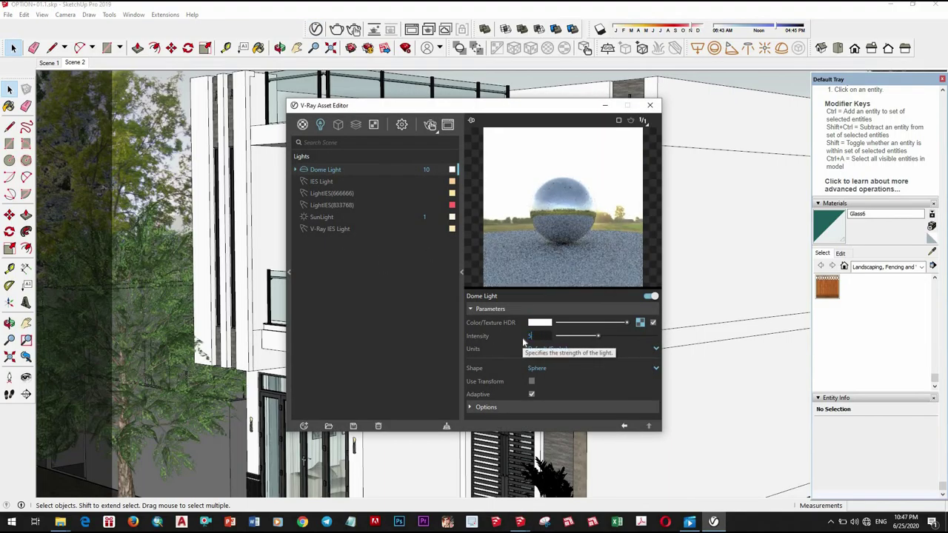
pyautogui.click(651, 105)
# Step: Delete the existing V-Ray IES light below the wall lamp near the top of the stone-clad column
pyautogui.scroll(6, 629, 95)
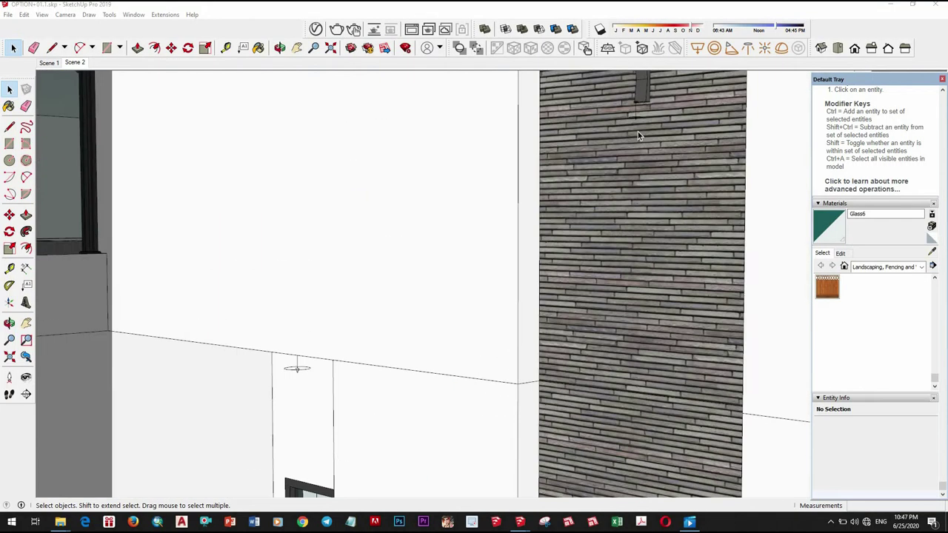
pyautogui.scroll(3, 638, 131)
pyautogui.scroll(-1, 638, 122)
pyautogui.click(638, 120)
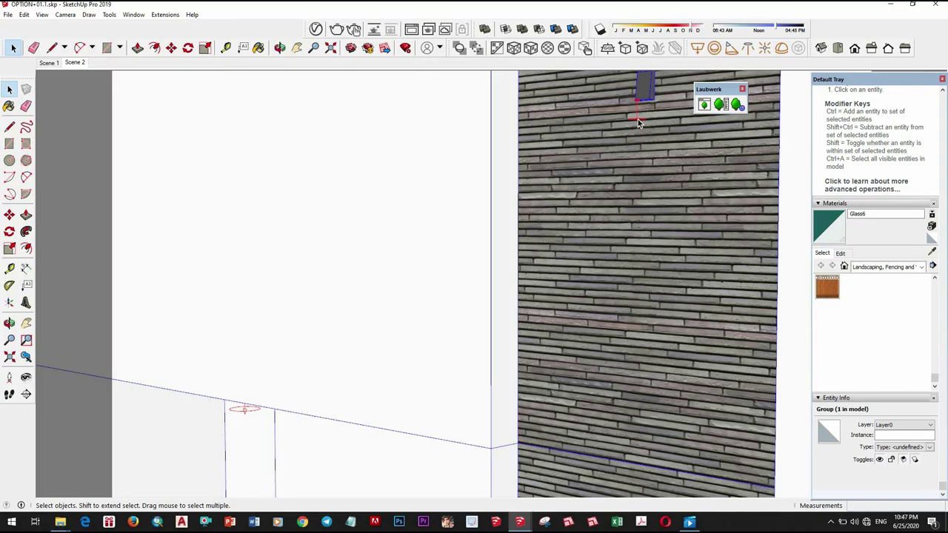
pyautogui.doubleClick(637, 119)
pyautogui.doubleClick(638, 120)
pyautogui.click(640, 120)
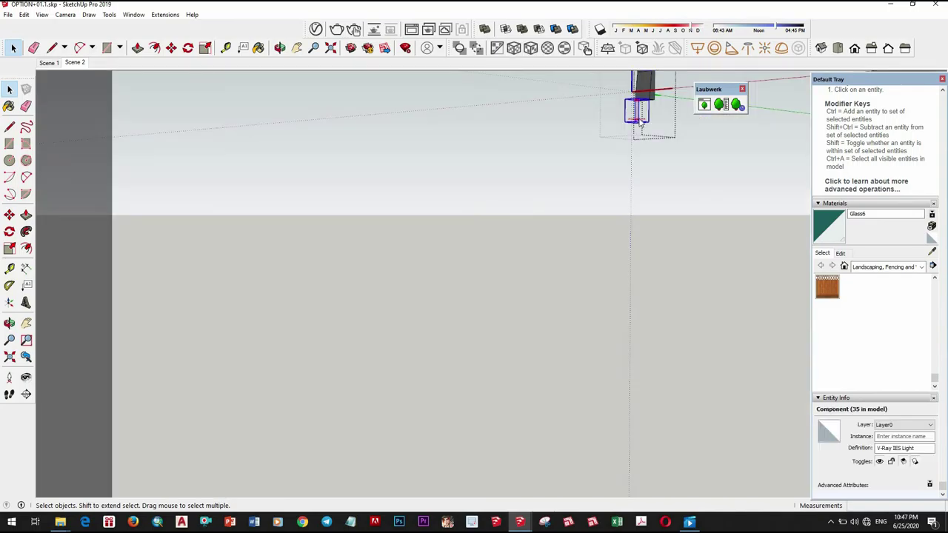
pyautogui.rightClick(639, 120)
pyautogui.click(656, 136)
pyautogui.click(699, 184)
# Step: Place an IES light using the file 30.IES directly below the wall lamp on the stone-clad column
pyautogui.scroll(-3, 597, 271)
pyautogui.moveTo(551, 273); pyautogui.dragTo(564, 328, button='middle')
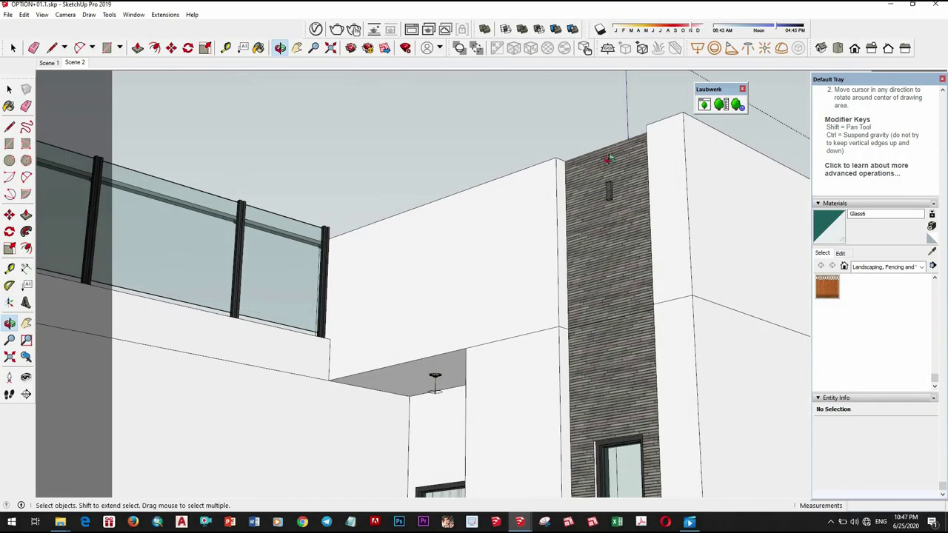
pyautogui.keyDown('shift'); pyautogui.moveTo(609, 199); pyautogui.dragTo(541, 284, button='middle'); pyautogui.keyUp('shift')
pyautogui.scroll(6, 519, 300)
pyautogui.scroll(-2, 545, 293)
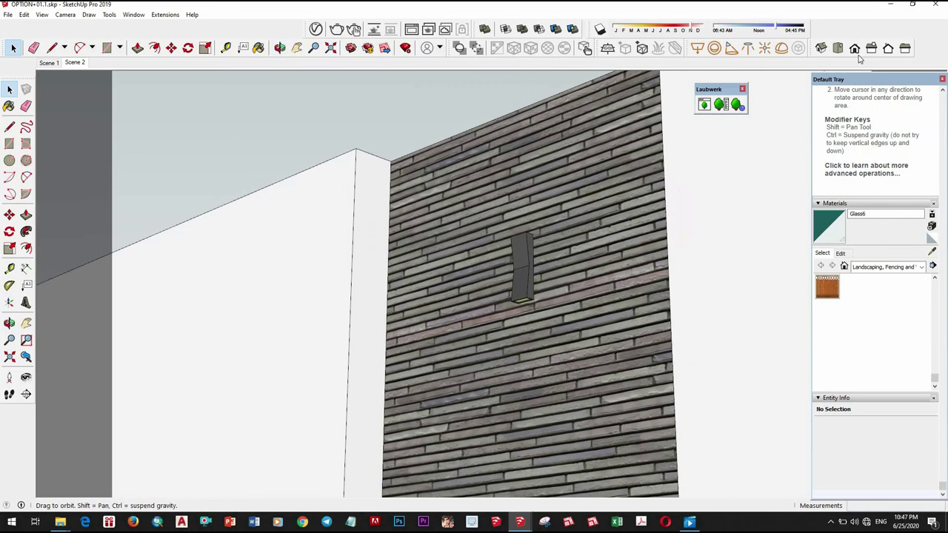
pyautogui.click(748, 48)
pyautogui.scroll(-5, 113, 235)
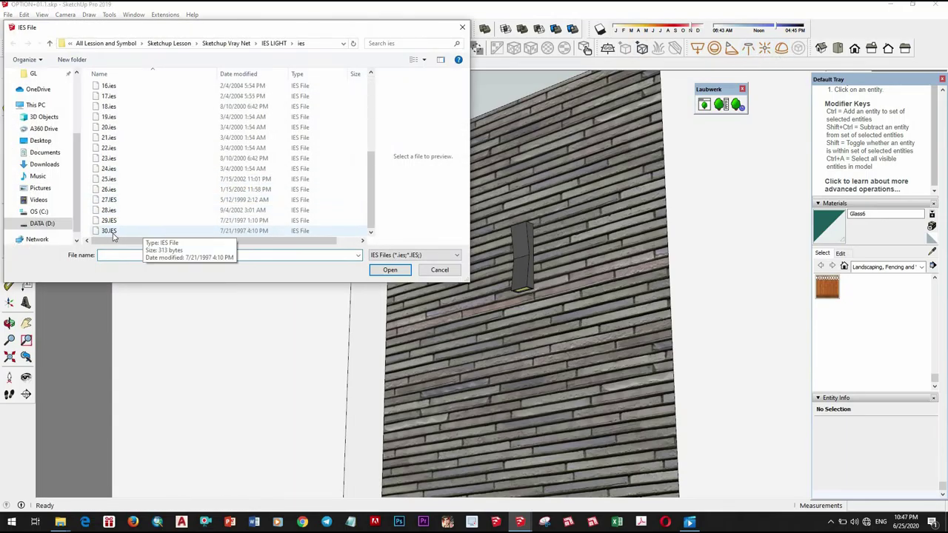
pyautogui.click(109, 231)
pyautogui.click(390, 270)
pyautogui.scroll(5, 516, 209)
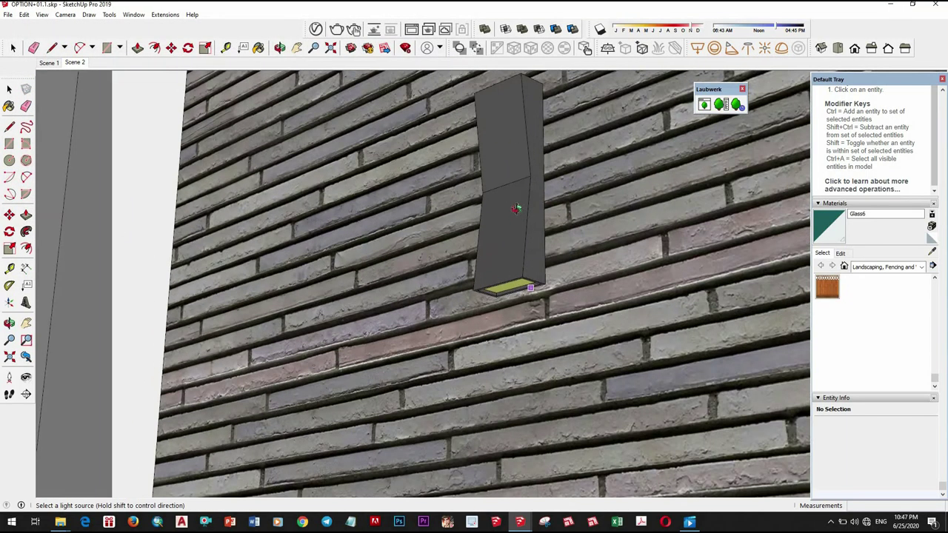
pyautogui.moveTo(516, 209); pyautogui.dragTo(532, 314, button='middle')
pyautogui.click(532, 314)
pyautogui.press('m')
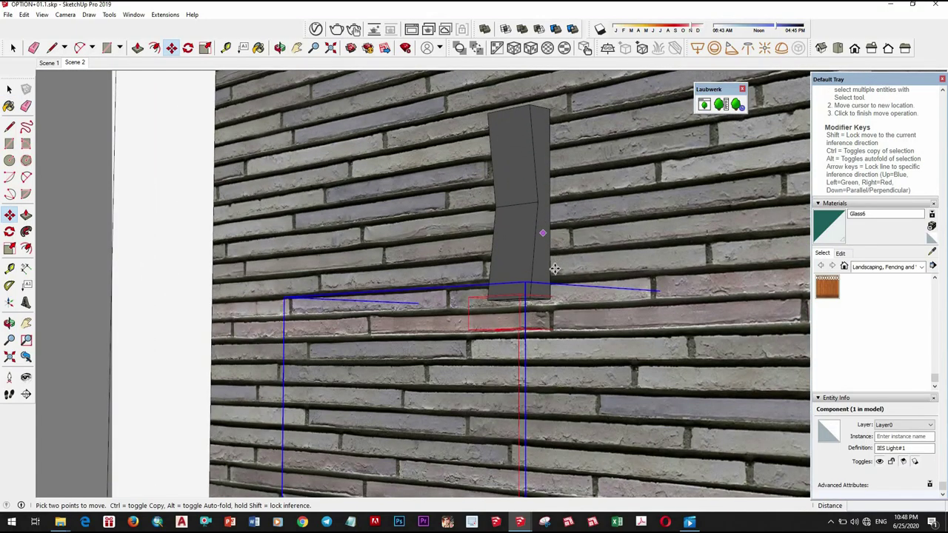
pyautogui.scroll(2, 537, 227)
pyautogui.press('space')
pyautogui.scroll(-3, 523, 300)
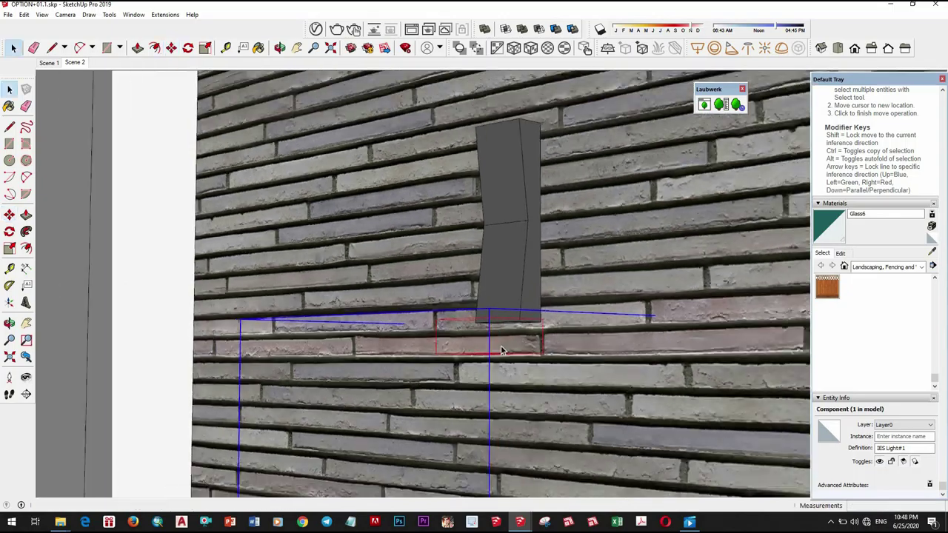
# Step: Override the wall lamp's IES light intensity and give the light a warm yellow-orange color
pyautogui.click(316, 29)
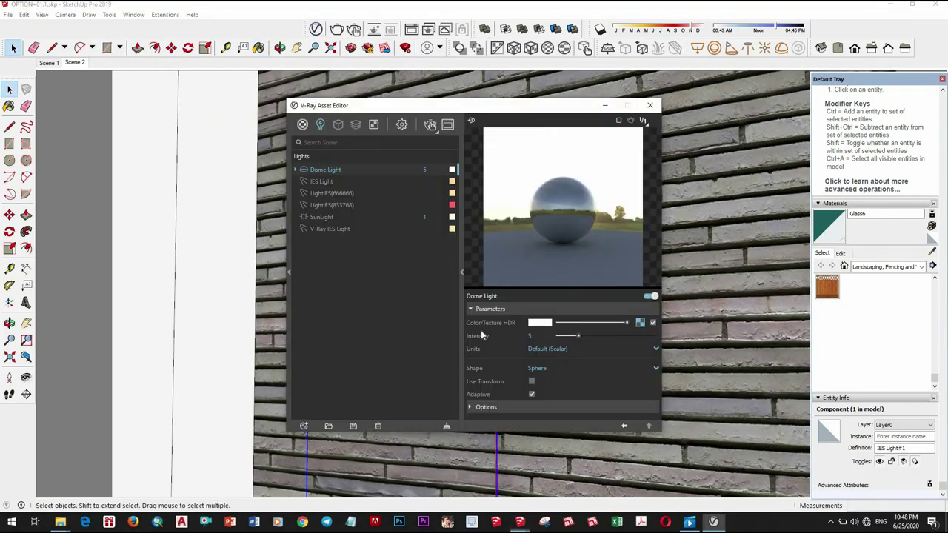
pyautogui.moveTo(555, 335); pyautogui.dragTo(532, 335)
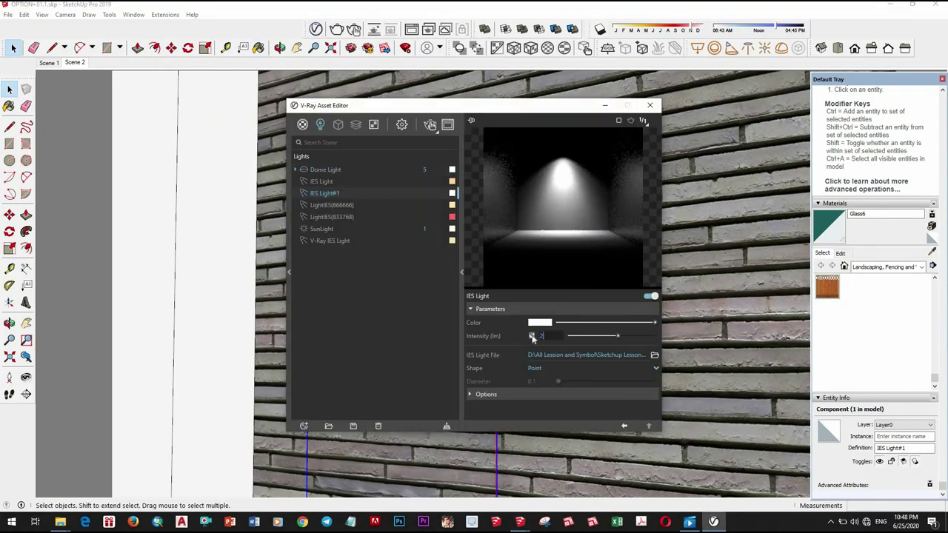
pyautogui.click(540, 322)
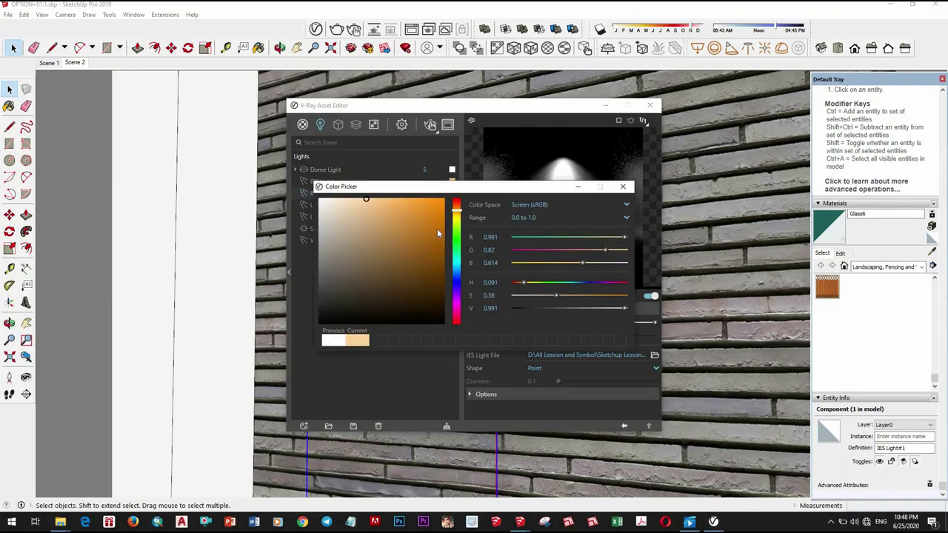
pyautogui.click(458, 213)
pyautogui.click(458, 211)
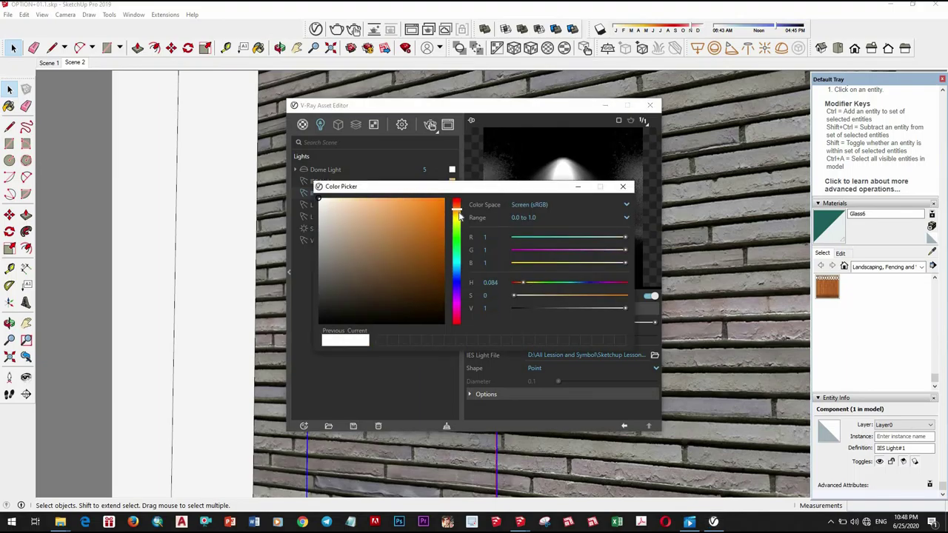
pyautogui.click(458, 213)
pyautogui.click(356, 200)
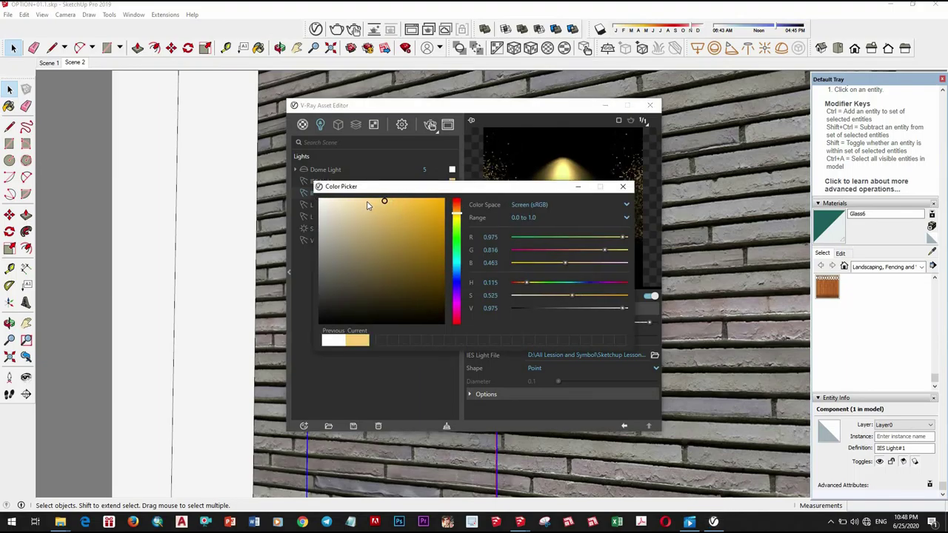
pyautogui.click(622, 187)
pyautogui.click(650, 105)
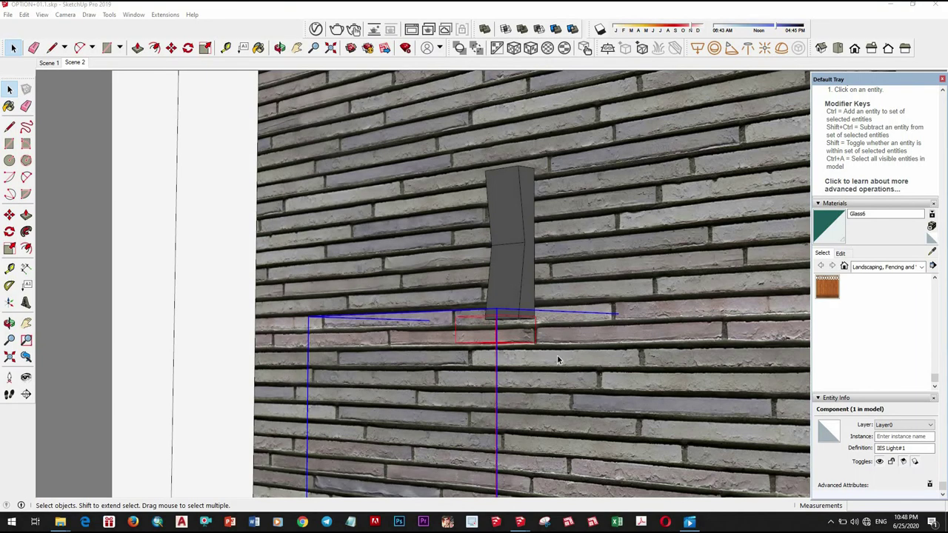
# Step: Move the IES light about 47 mm clear of the wall lamp on the stone-clad column
pyautogui.scroll(1, 546, 326)
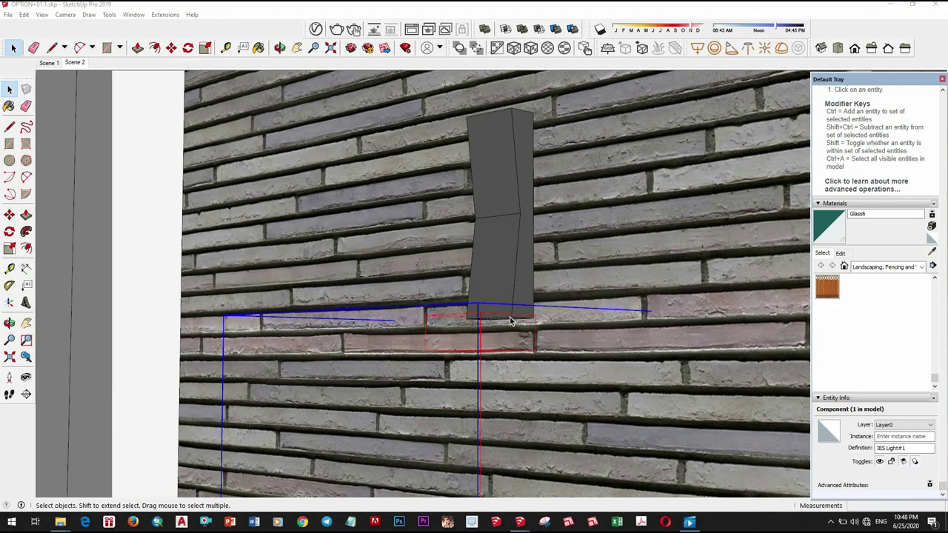
pyautogui.click(493, 318)
pyautogui.press('m')
pyautogui.click(505, 308)
pyautogui.scroll(-1, 423, 307)
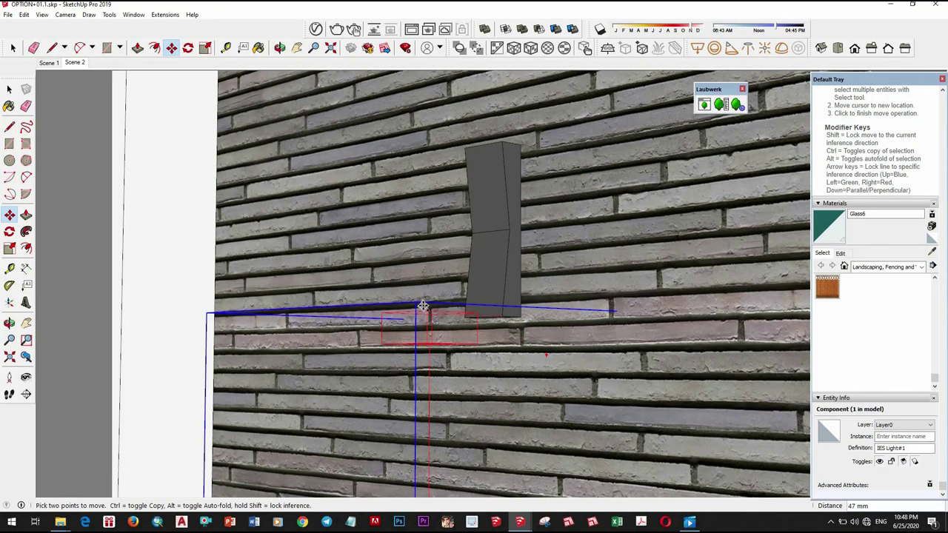
# Step: Copy the wall lamp's IES light to the nearby ceiling downlight under the overhang beside the stone-clad column
pyautogui.press('ctrl')
pyautogui.scroll(-1, 419, 306)
pyautogui.scroll(-3, 382, 264)
pyautogui.moveTo(415, 252); pyautogui.dragTo(477, 264, button='middle')
pyautogui.scroll(-2, 476, 265)
pyautogui.moveTo(449, 378); pyautogui.dragTo(442, 320, button='middle')
pyautogui.scroll(2, 440, 368)
pyautogui.scroll(6, 438, 368)
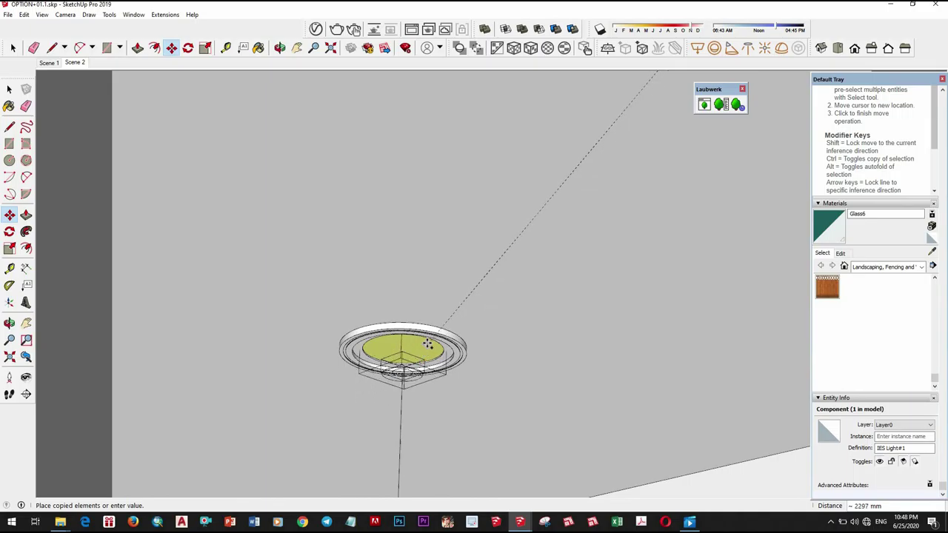
pyautogui.click(431, 346)
# Step: Copy the IES light to the ceiling downlight under the overhang above the upper balcony's glass door
pyautogui.click(434, 348)
pyautogui.scroll(-9, 415, 354)
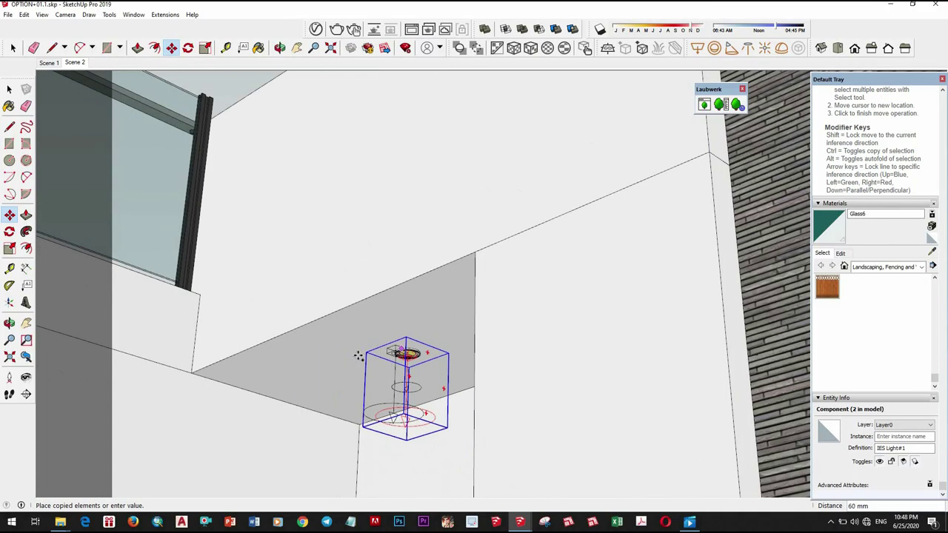
pyautogui.moveTo(551, 291); pyautogui.dragTo(622, 259, button='middle')
pyautogui.scroll(-2, 448, 313)
pyautogui.moveTo(449, 314); pyautogui.dragTo(522, 229, button='middle')
pyautogui.scroll(4, 464, 197)
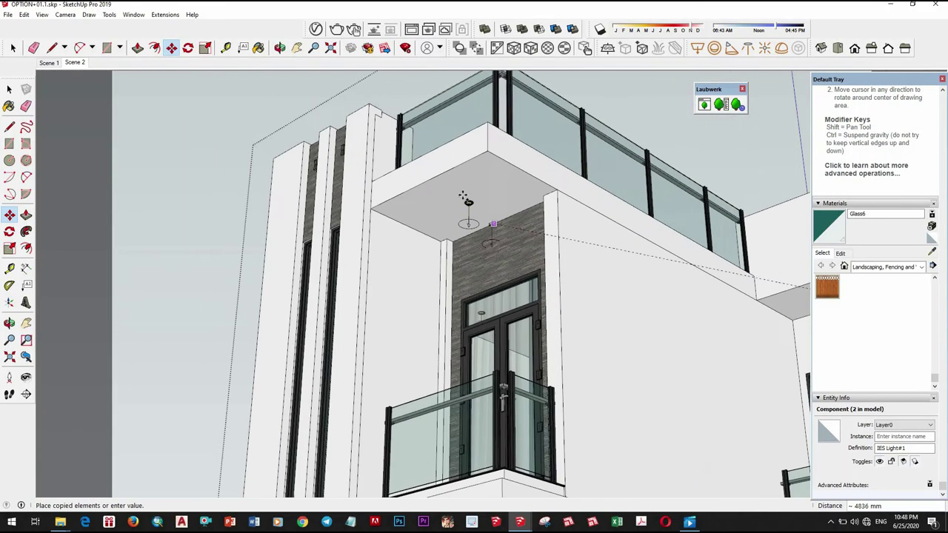
pyautogui.scroll(5, 468, 215)
pyautogui.click(474, 215)
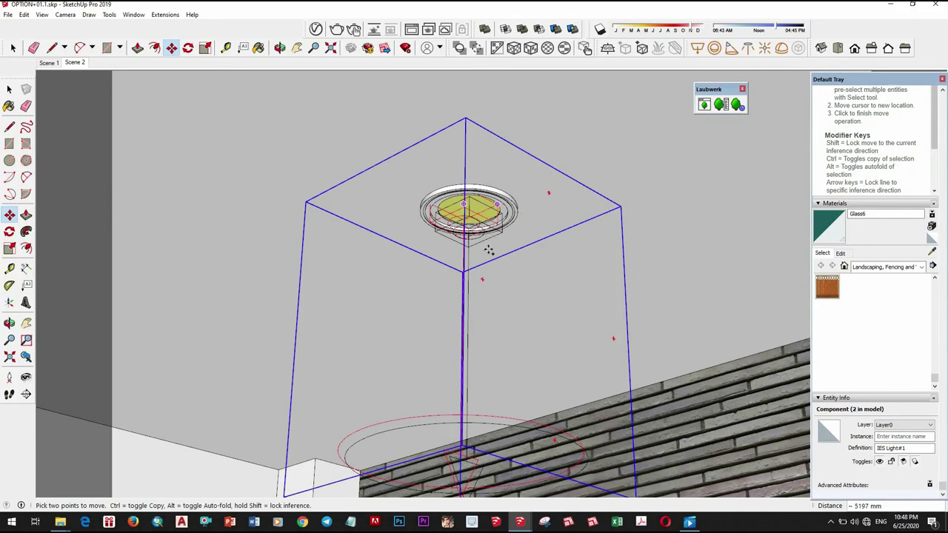
# Step: Copy the IES light to the wall lamp beside the ground-floor glass doors
pyautogui.scroll(-7, 487, 252)
pyautogui.moveTo(506, 328); pyautogui.dragTo(503, 268, button='middle')
pyautogui.scroll(1, 499, 226)
pyautogui.scroll(-3, 499, 229)
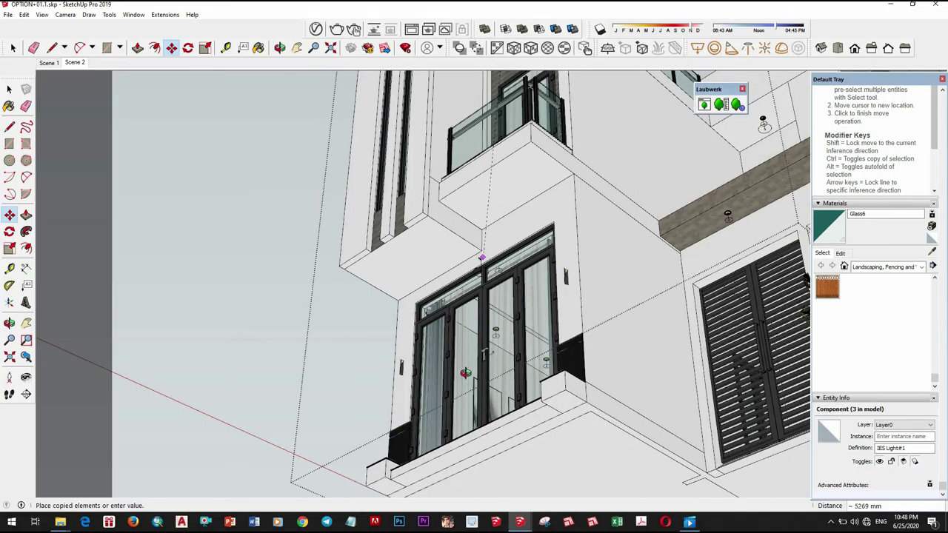
pyautogui.moveTo(466, 373); pyautogui.dragTo(530, 380, button='middle')
pyautogui.scroll(4, 531, 379)
pyautogui.moveTo(578, 342); pyautogui.dragTo(563, 325, button='middle')
pyautogui.scroll(4, 526, 306)
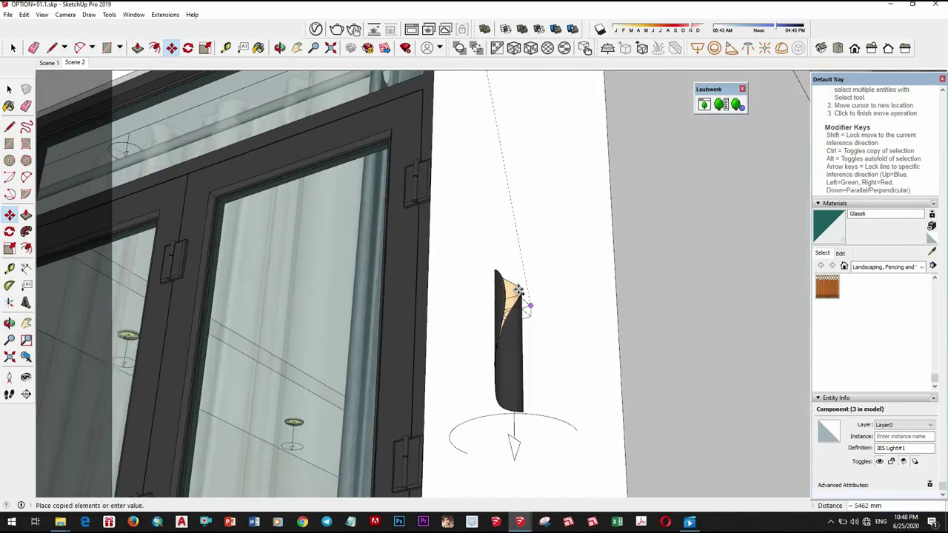
pyautogui.click(520, 288)
pyautogui.press('space')
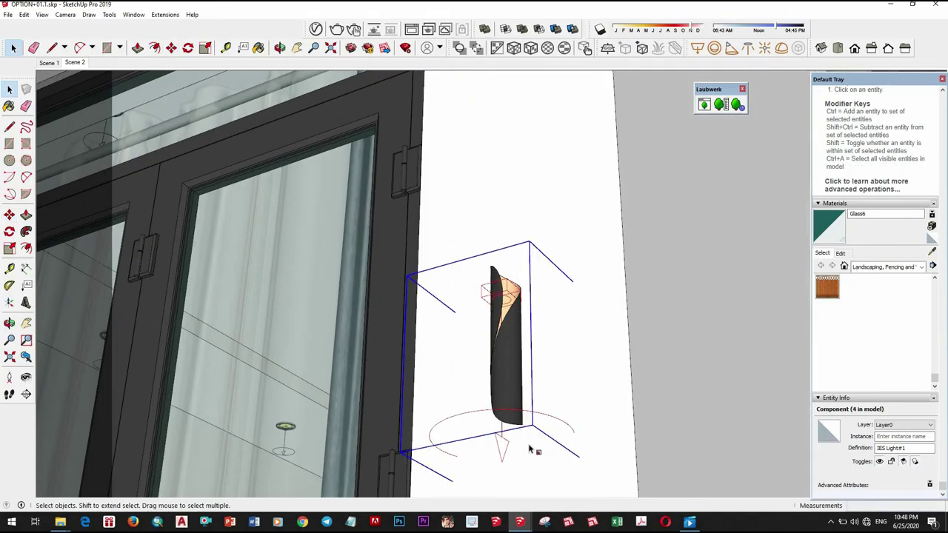
pyautogui.press('s')
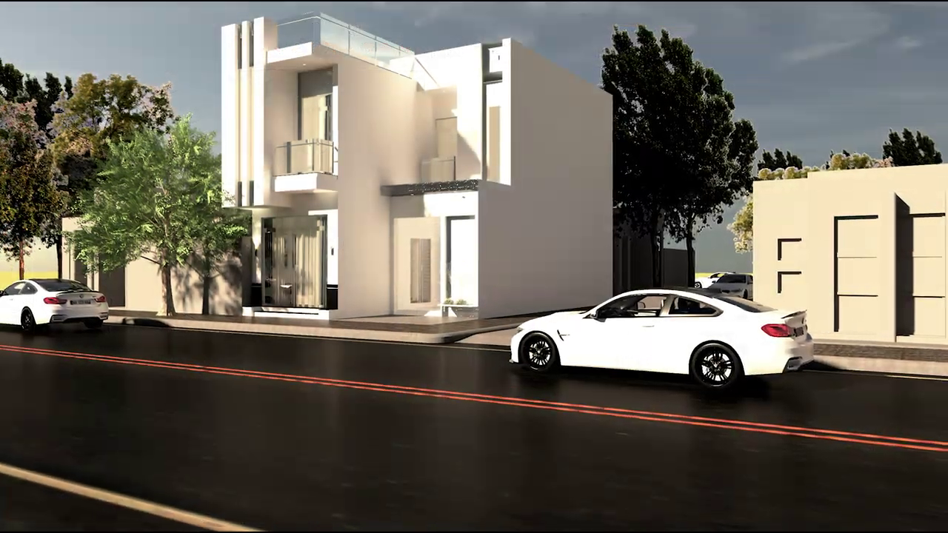